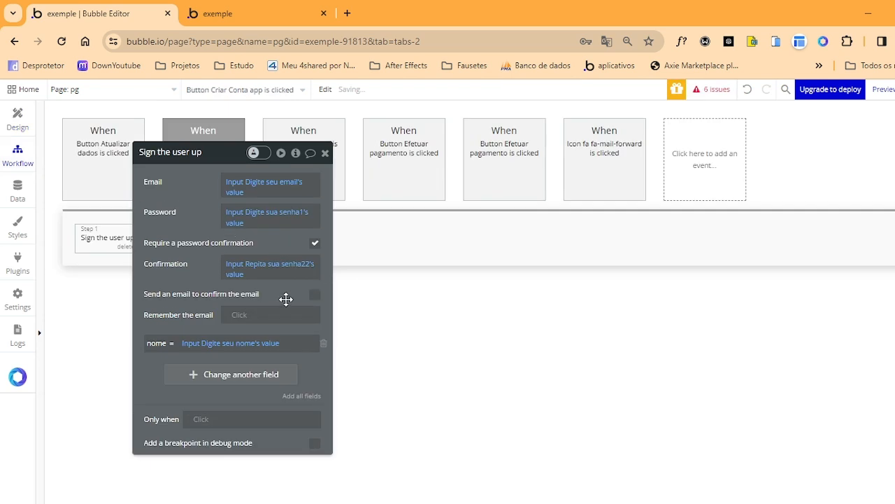
Add a workflow event that runs when the value of the PictureUploader Foto input is changed
{"action": "left_click", "coordinate": [325, 152]}
{"action": "left_click", "coordinate": [677, 260]}
{"action": "left_click", "coordinate": [683, 354]}
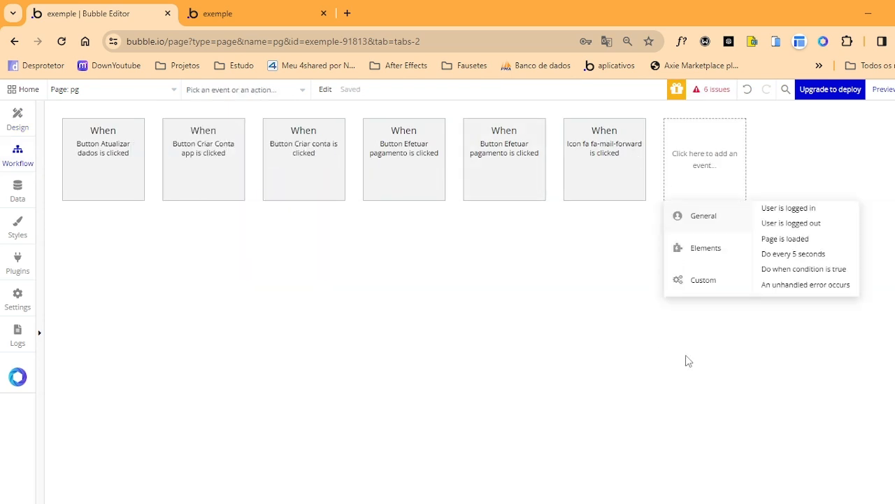
{"action": "mouse_move", "coordinate": [731, 247]}
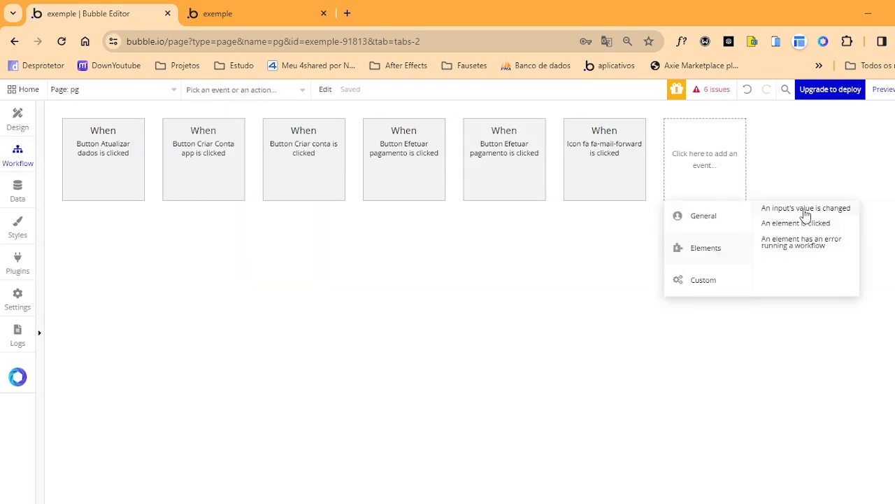
{"action": "left_click", "coordinate": [806, 214]}
{"action": "left_click", "coordinate": [306, 182]}
{"action": "type", "text": "PictureUploader Foto"}
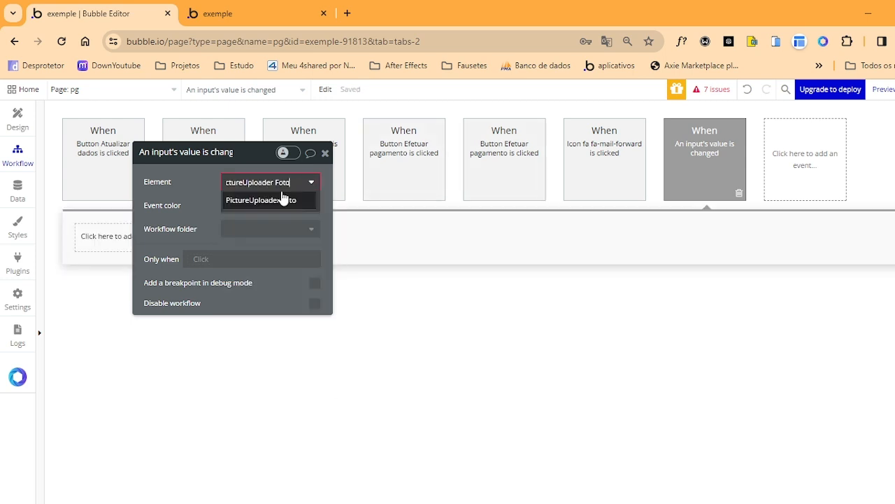
{"action": "left_click", "coordinate": [282, 200]}
{"action": "left_click", "coordinate": [96, 243]}
{"action": "mouse_move", "coordinate": [111, 330]}
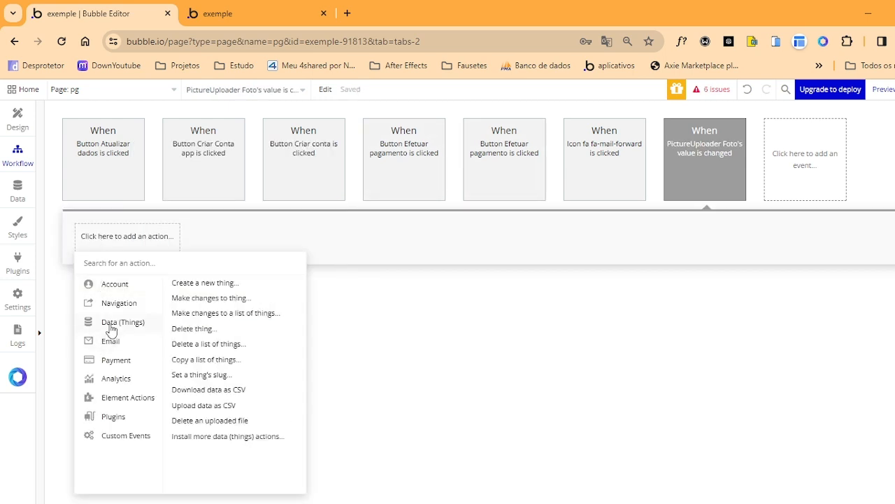
{"action": "left_click", "coordinate": [213, 312]}
{"action": "left_click", "coordinate": [182, 246]}
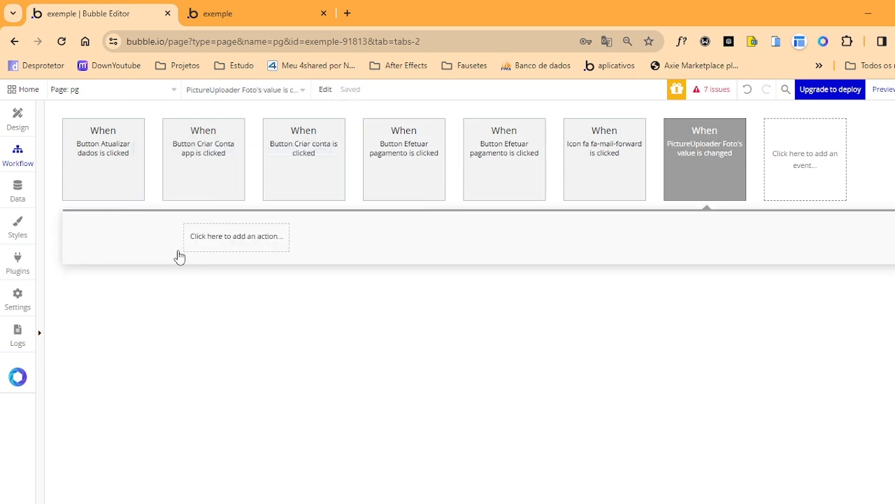
Add a Make changes to thing action to the photo event, with Current User as the thing to change
{"action": "left_click", "coordinate": [133, 240]}
{"action": "mouse_move", "coordinate": [130, 320]}
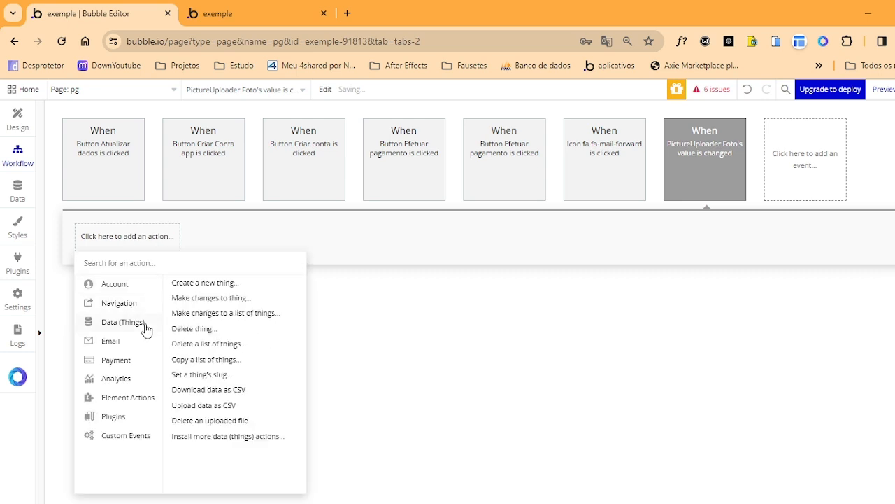
{"action": "left_click", "coordinate": [193, 300]}
{"action": "left_click", "coordinate": [328, 199]}
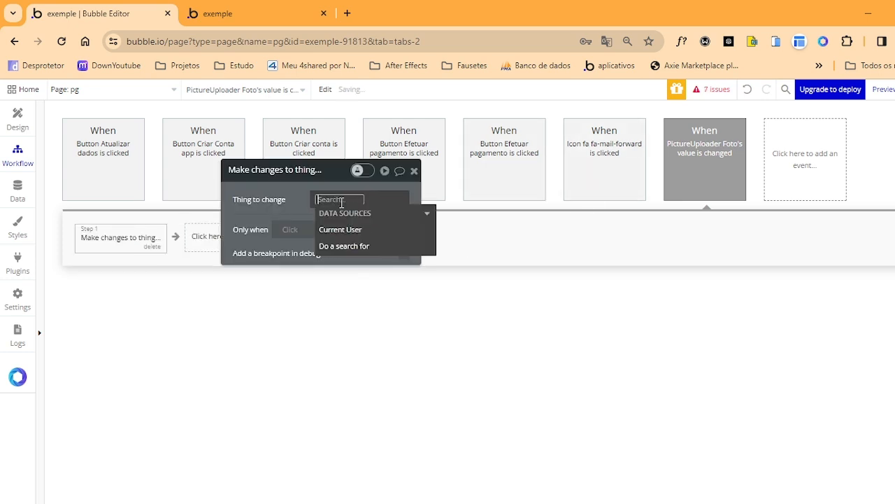
{"action": "left_click", "coordinate": [369, 228]}
Set the user's foto field to This PictureUploader's value in the action
{"action": "left_click", "coordinate": [275, 215]}
{"action": "left_click", "coordinate": [312, 238]}
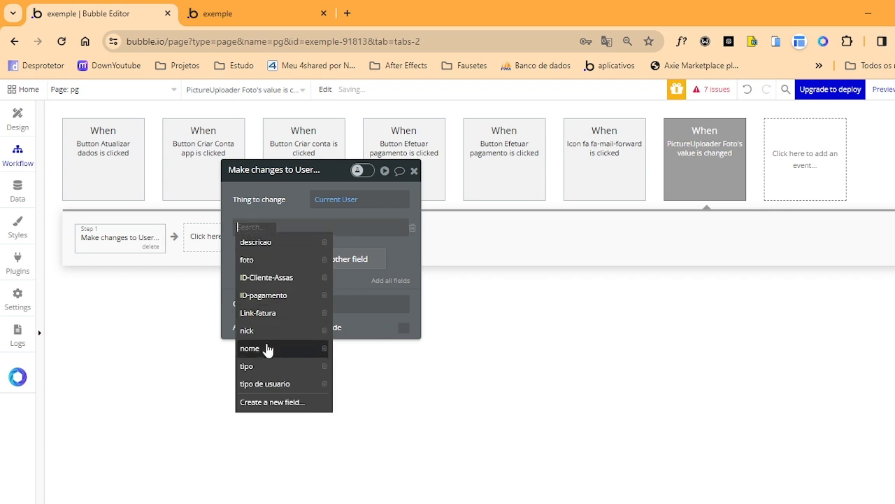
{"action": "left_click", "coordinate": [262, 259]}
{"action": "left_click", "coordinate": [280, 234]}
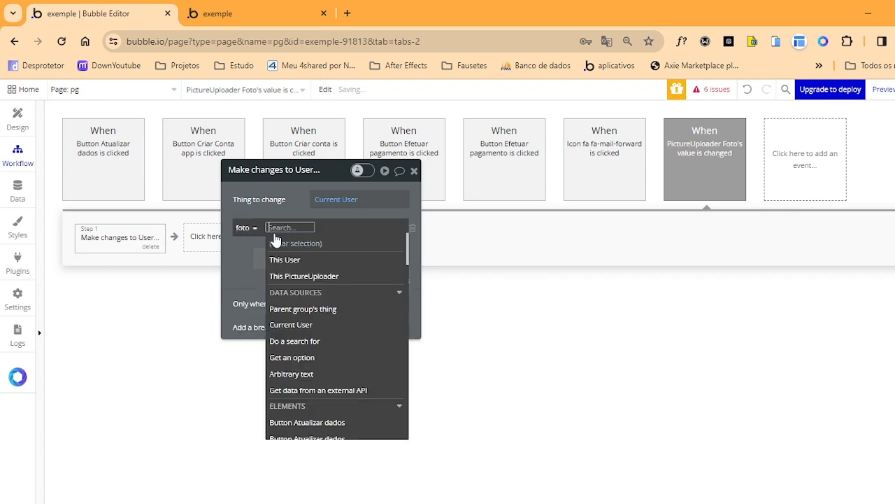
{"action": "left_click", "coordinate": [294, 277]}
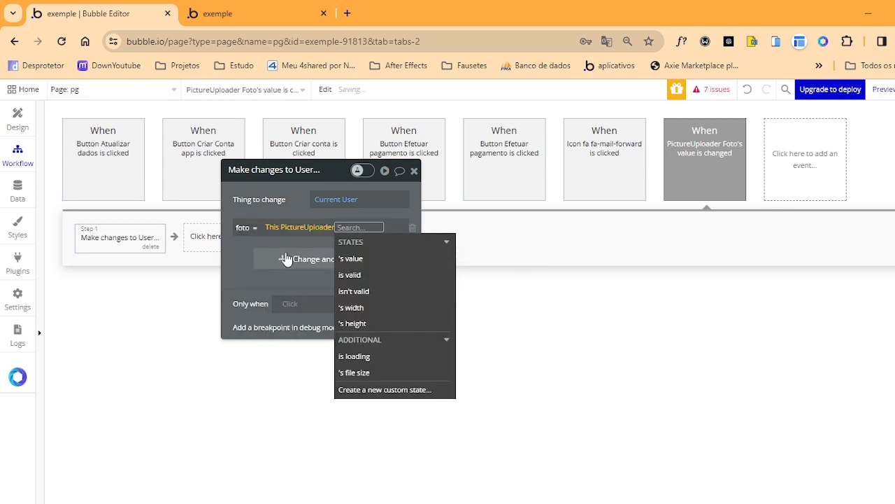
{"action": "left_click", "coordinate": [358, 258]}
{"action": "left_click", "coordinate": [414, 170]}
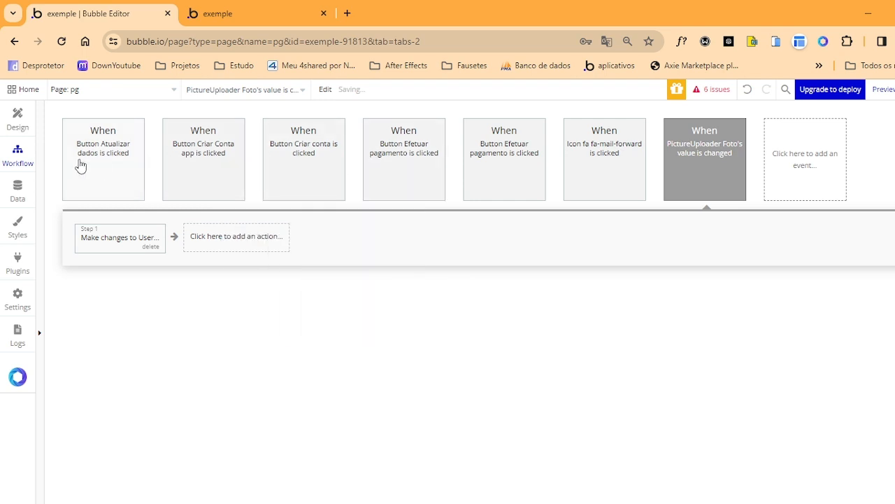
{"action": "left_click", "coordinate": [18, 115]}
{"action": "left_click", "coordinate": [414, 171]}
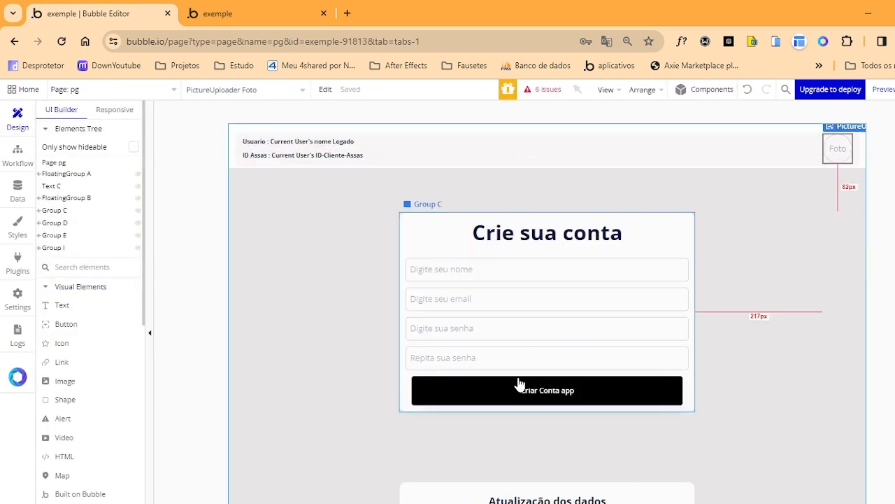
{"action": "scroll", "coordinate": [706, 292], "scroll_direction": "down", "scroll_amount": 10}
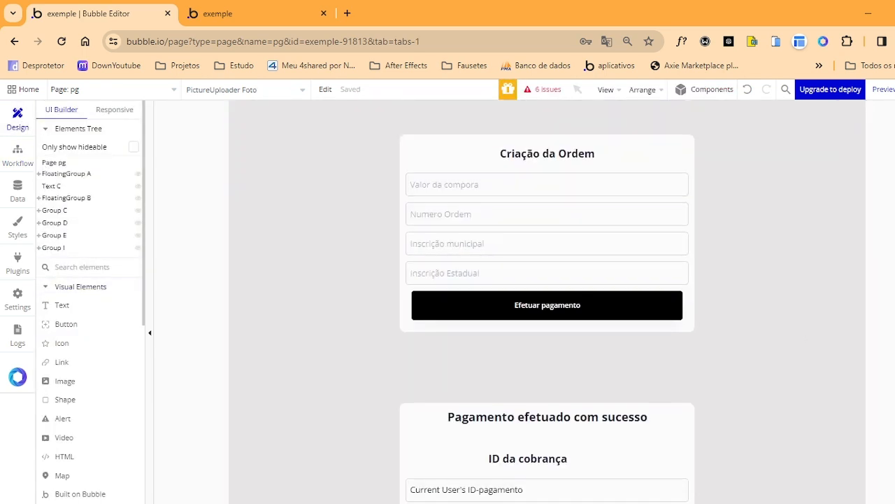
{"action": "scroll", "coordinate": [697, 398], "scroll_direction": "up", "scroll_amount": 10}
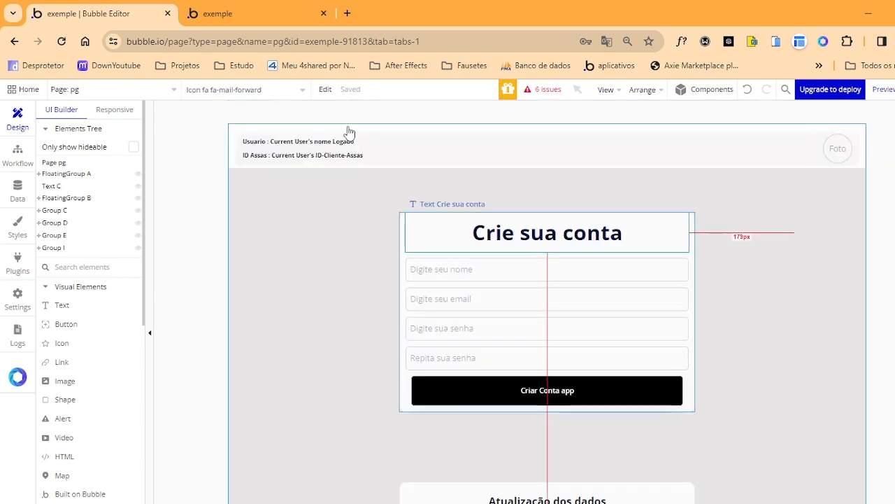
Delete the first entry of All Users in the development app data
{"action": "left_click", "coordinate": [17, 190]}
{"action": "left_click", "coordinate": [224, 135]}
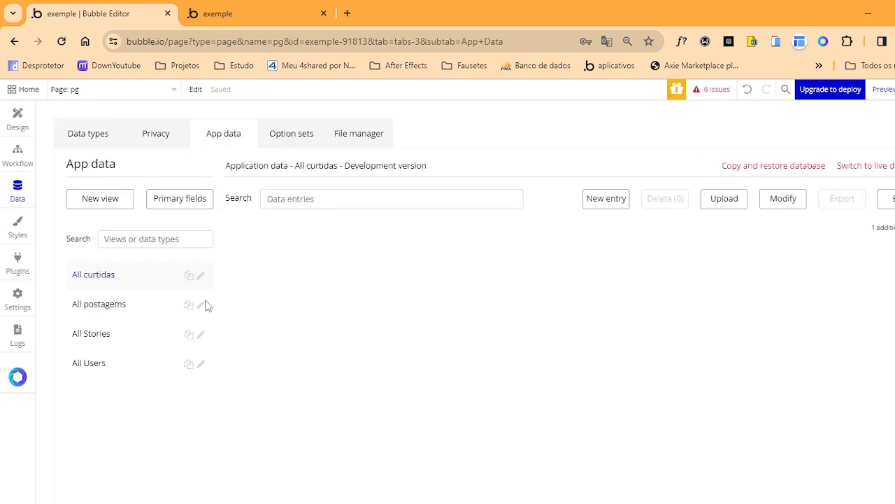
{"action": "left_click", "coordinate": [93, 371]}
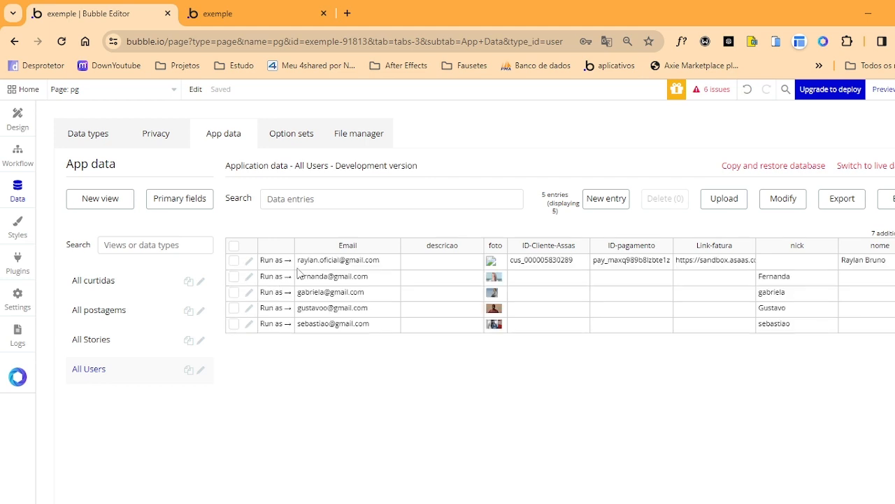
{"action": "left_click", "coordinate": [235, 261]}
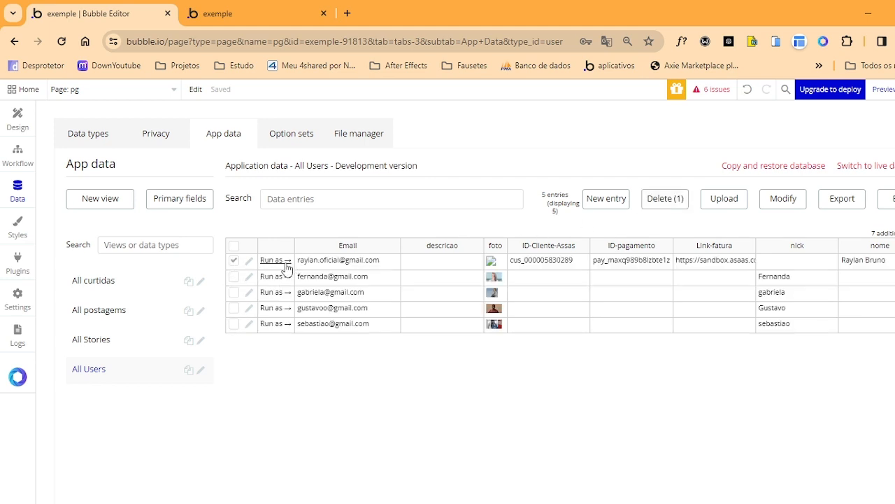
{"action": "left_click", "coordinate": [668, 200]}
{"action": "left_click", "coordinate": [466, 214]}
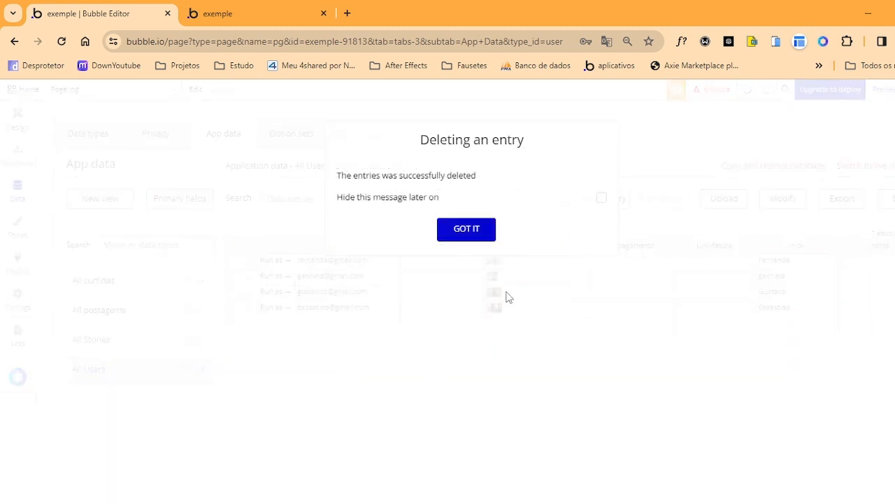
{"action": "left_click", "coordinate": [464, 228]}
Compare the Assas customer ID and charge ID on the previewed page with the ID-Cliente-Assas and ID-pagamento columns in the user data
{"action": "left_click", "coordinate": [237, 8]}
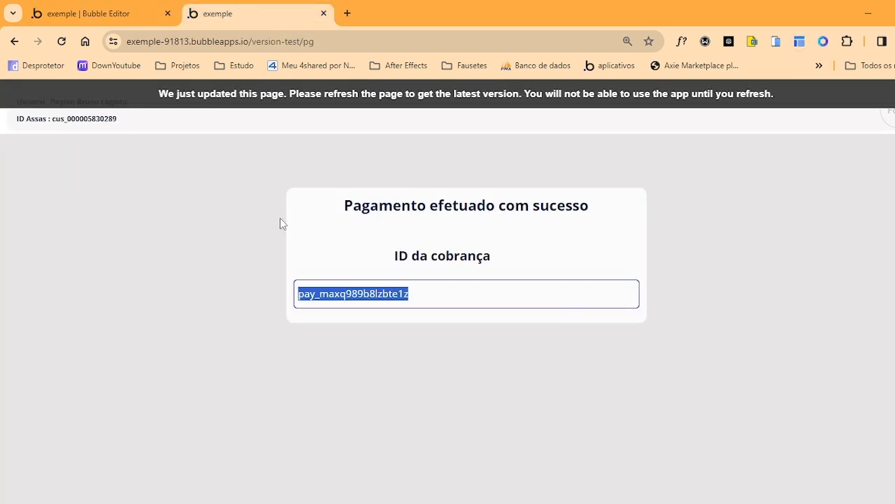
{"action": "left_click_drag", "start_coordinate": [31, 119], "coordinate": [100, 120]}
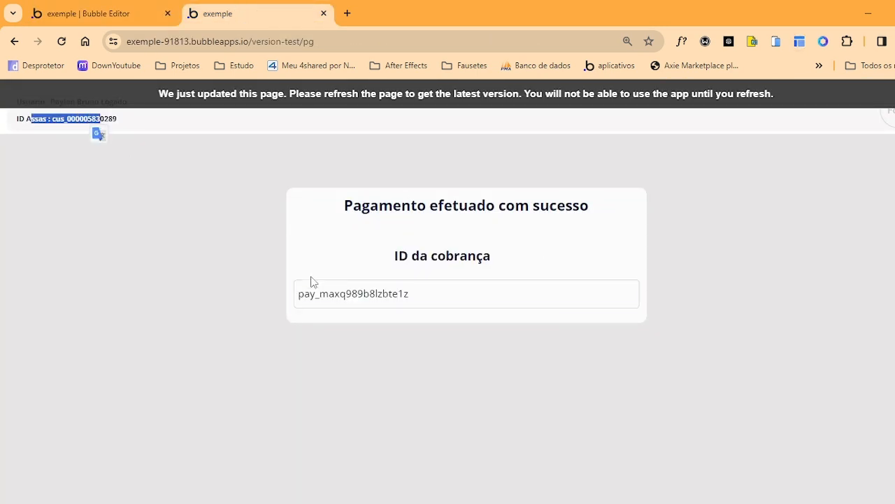
{"action": "left_click_drag", "start_coordinate": [483, 294], "coordinate": [296, 294]}
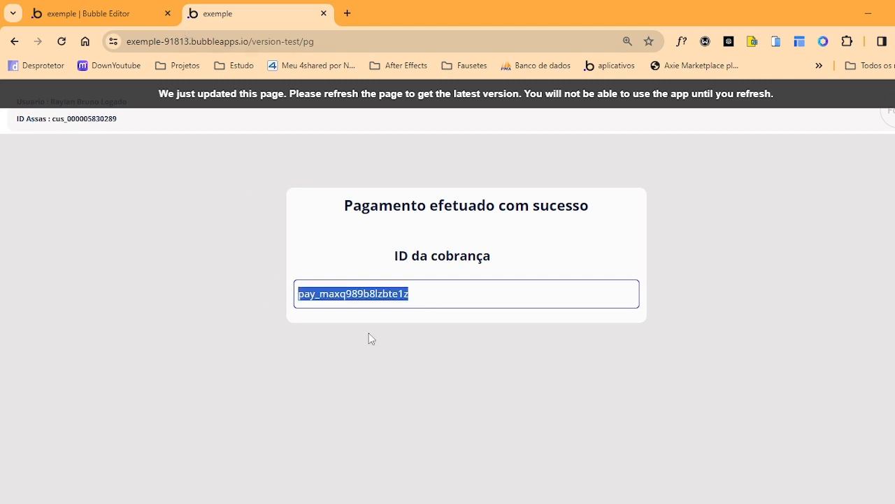
{"action": "triple_click", "coordinate": [85, 117]}
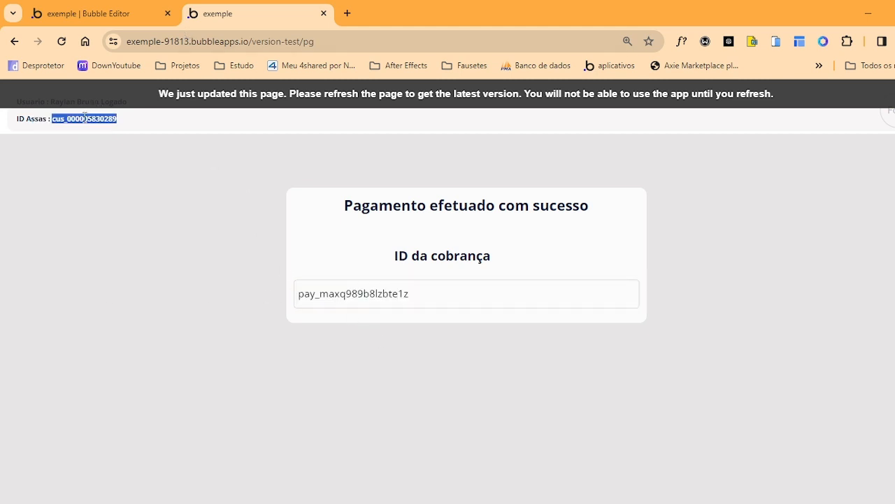
{"action": "left_click_drag", "start_coordinate": [116, 119], "coordinate": [51, 119]}
{"action": "left_click", "coordinate": [78, 11]}
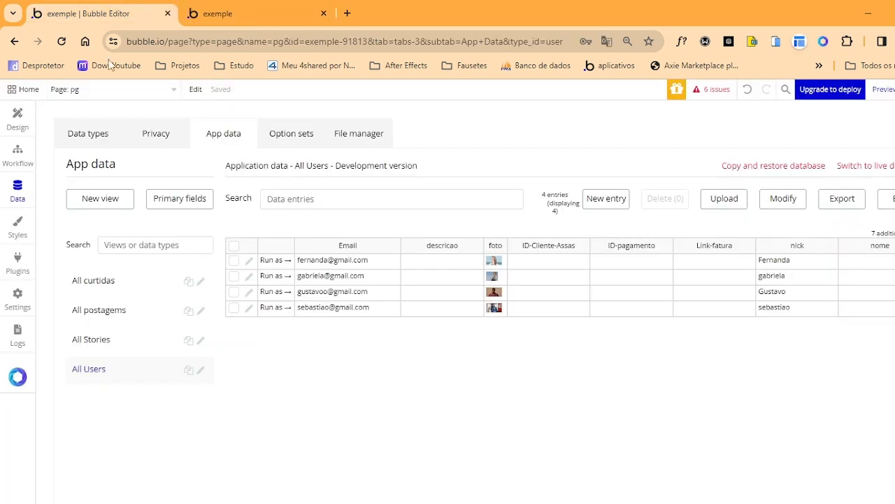
{"action": "left_click", "coordinate": [618, 264]}
{"action": "left_click", "coordinate": [538, 263]}
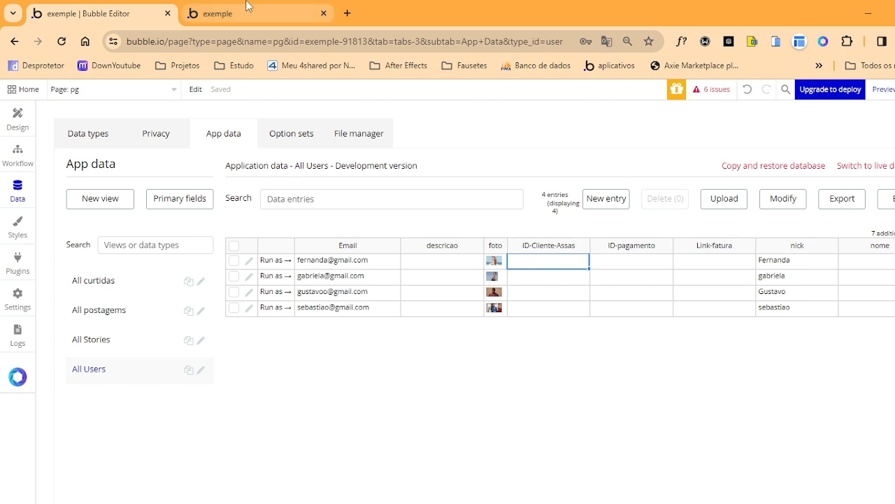
Examine the charge ID on the previewed payment page again and review the fields of the User data type
{"action": "left_click", "coordinate": [224, 14]}
{"action": "left_click_drag", "start_coordinate": [458, 287], "coordinate": [280, 292]}
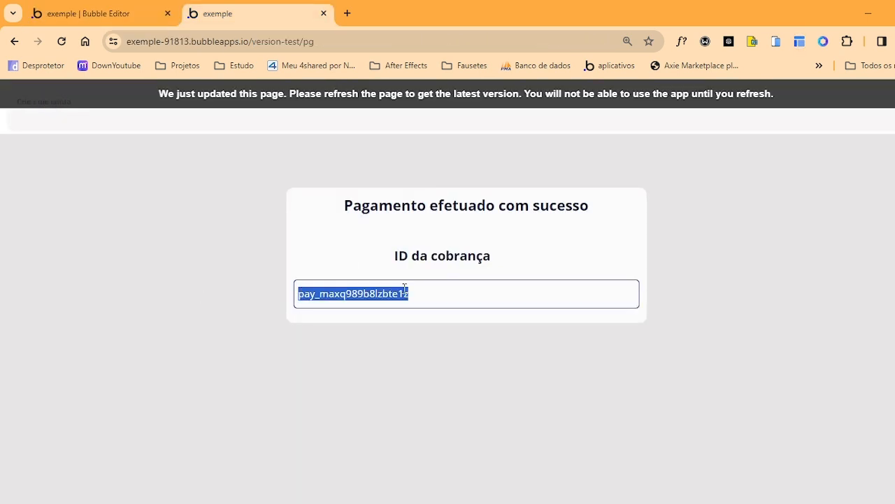
{"action": "left_click", "coordinate": [366, 294]}
{"action": "double_click", "coordinate": [365, 293]}
{"action": "left_click", "coordinate": [95, 13]}
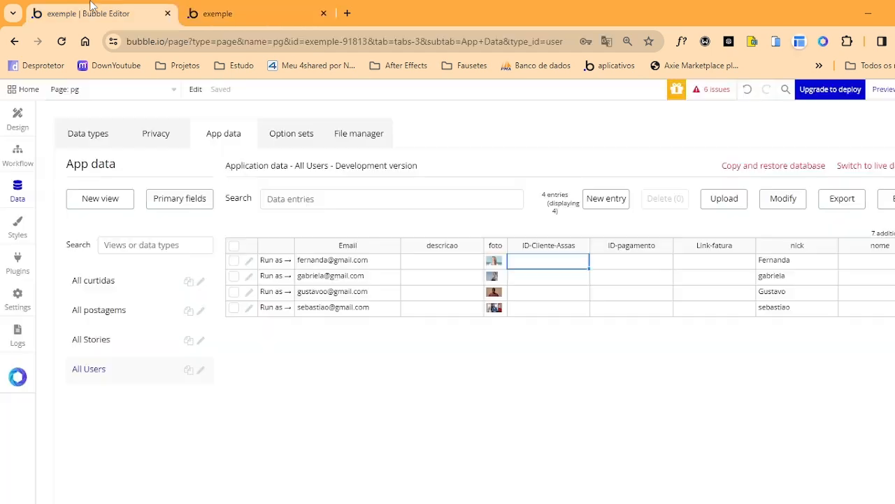
{"action": "left_click", "coordinate": [91, 137]}
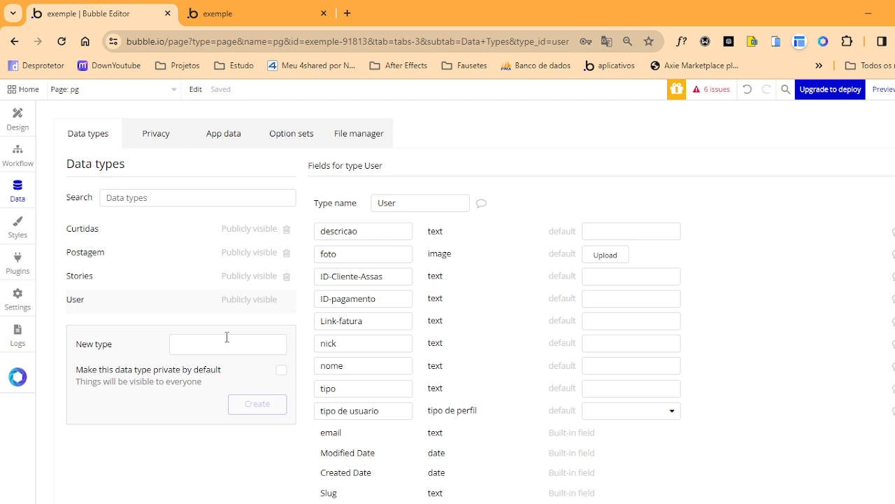
{"action": "left_click", "coordinate": [289, 10]}
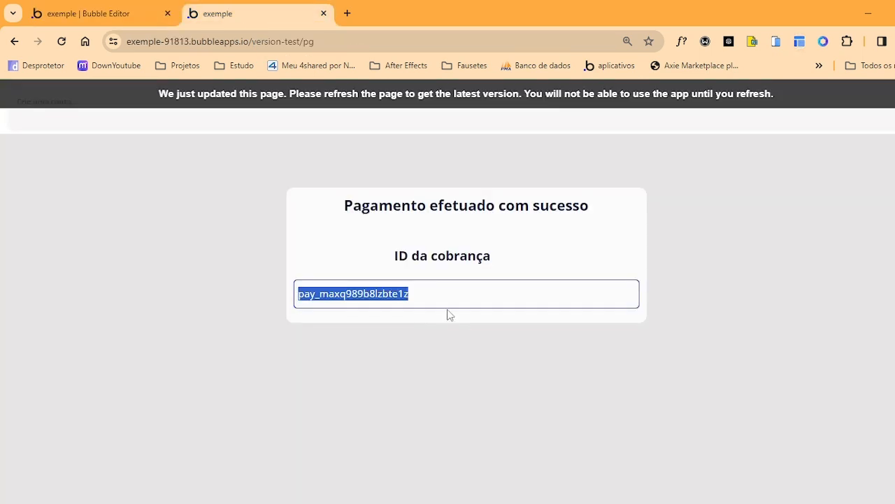
{"action": "left_click_drag", "start_coordinate": [438, 300], "coordinate": [244, 308]}
{"action": "left_click", "coordinate": [86, 10]}
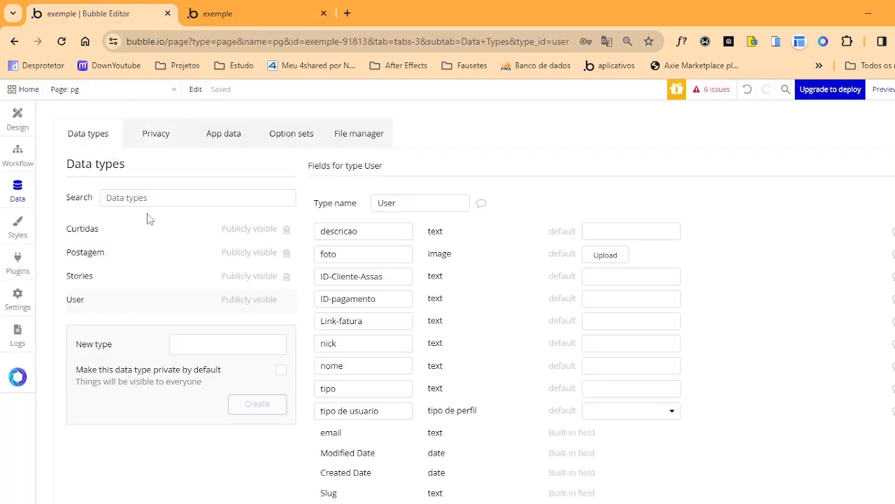
Open the index page, preview it in the mobile phone simulator and look through its stories and post feed
{"action": "left_click", "coordinate": [137, 91]}
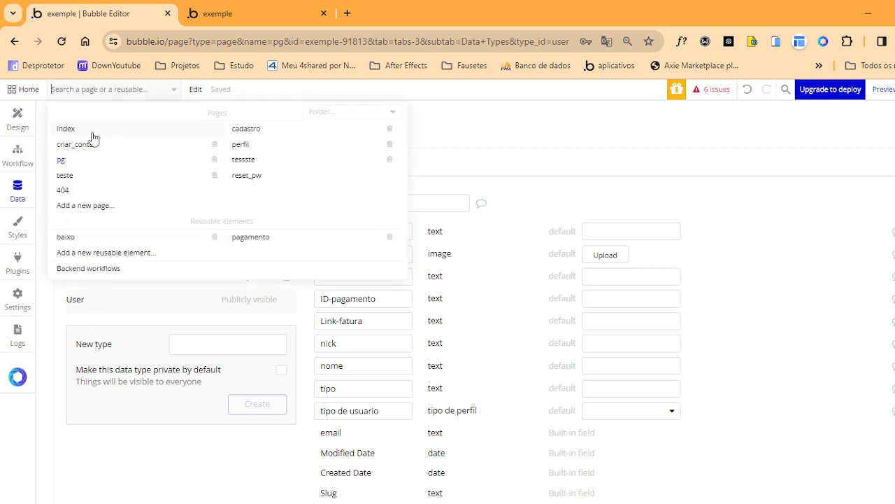
{"action": "left_click", "coordinate": [93, 131]}
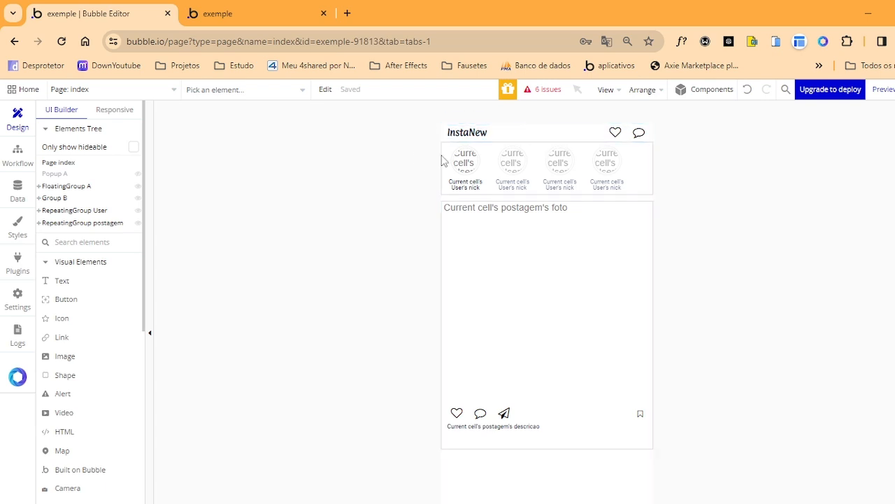
{"action": "left_click", "coordinate": [885, 102]}
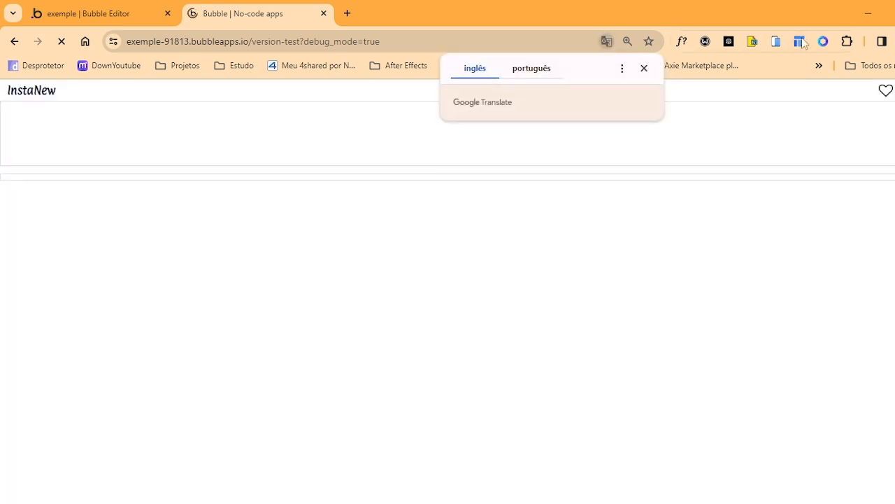
{"action": "left_click", "coordinate": [778, 41]}
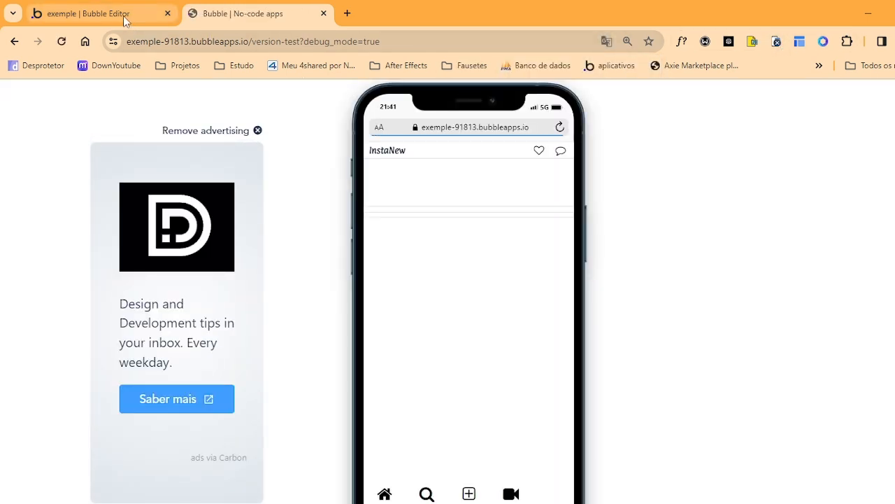
{"action": "scroll", "coordinate": [495, 293], "scroll_direction": "down", "scroll_amount": 1}
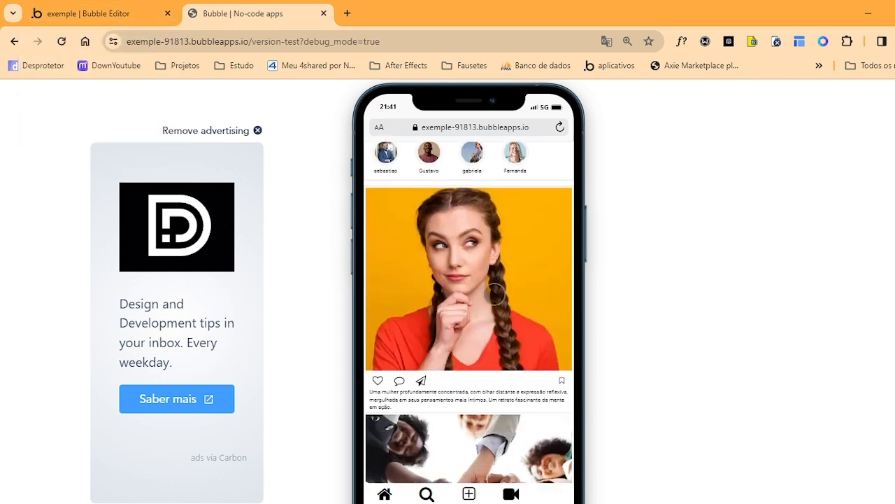
{"action": "scroll", "coordinate": [495, 294], "scroll_direction": "down", "scroll_amount": 3}
Look over the top of the previewed feed again and open the pg page in the editor
{"action": "left_click", "coordinate": [98, 14]}
{"action": "left_click", "coordinate": [109, 89]}
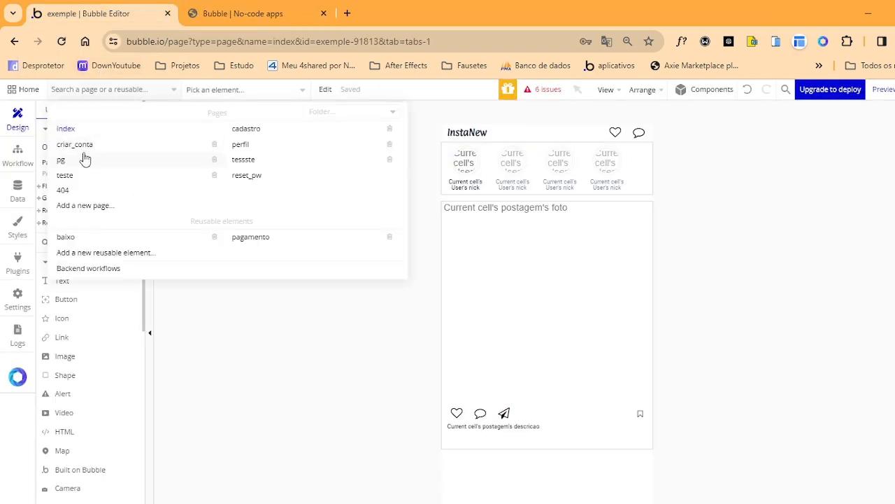
{"action": "left_click", "coordinate": [244, 17]}
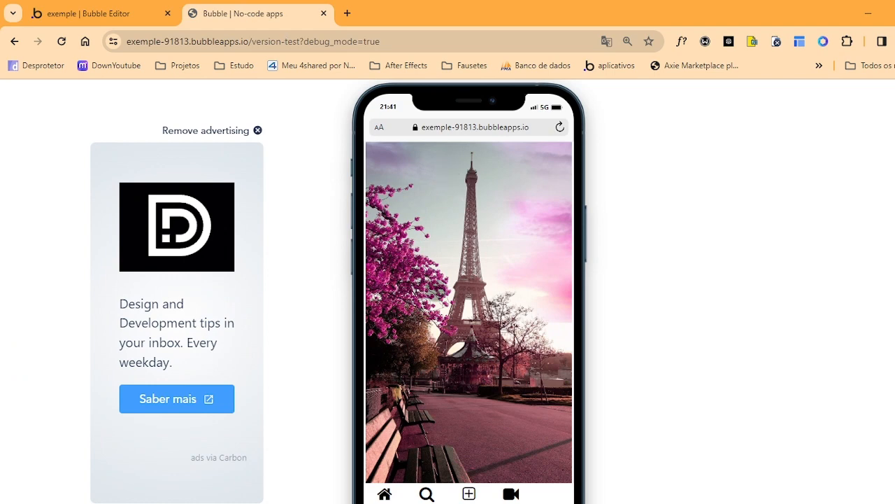
{"action": "scroll", "coordinate": [435, 291], "scroll_direction": "up", "scroll_amount": 3}
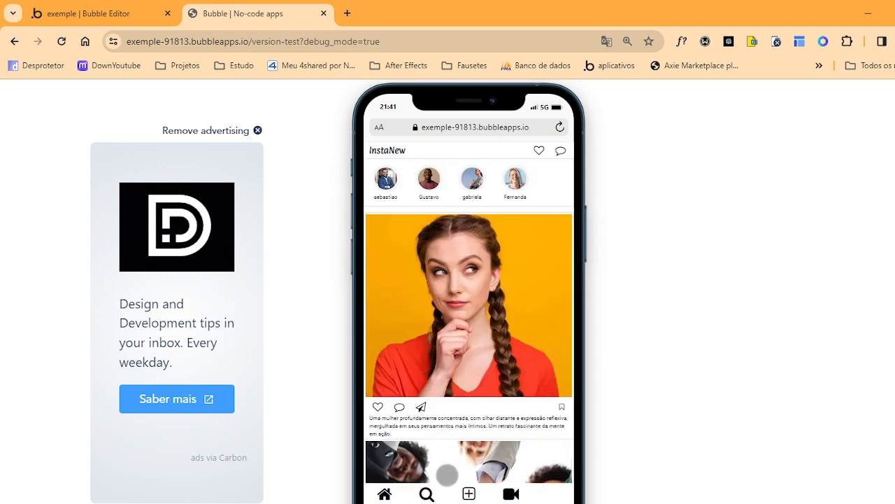
{"action": "left_click", "coordinate": [104, 13]}
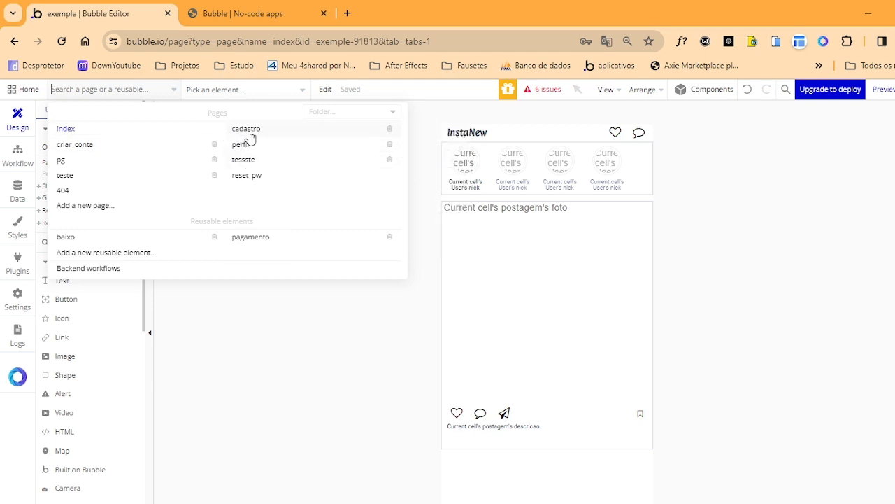
{"action": "left_click", "coordinate": [64, 165]}
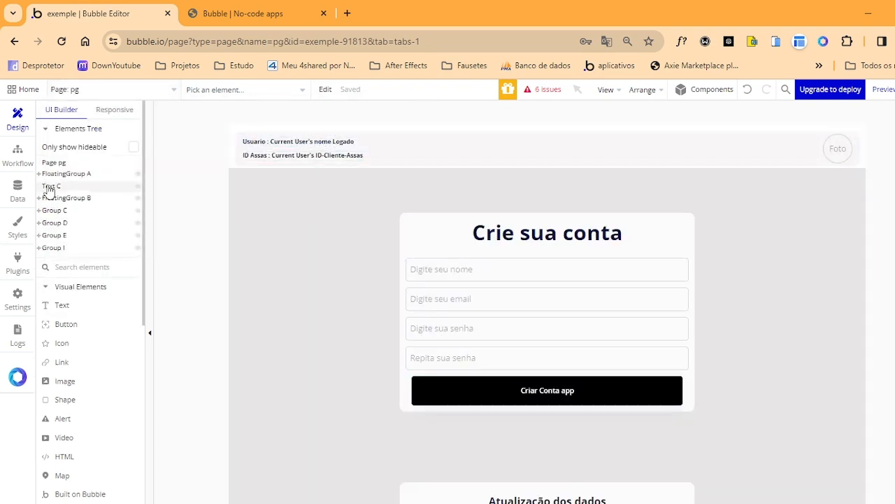
Review the All Users entries in the development app data, including the ID-Cliente-Assas and ID-pagamento columns
{"action": "left_click", "coordinate": [18, 189]}
{"action": "left_click", "coordinate": [233, 126]}
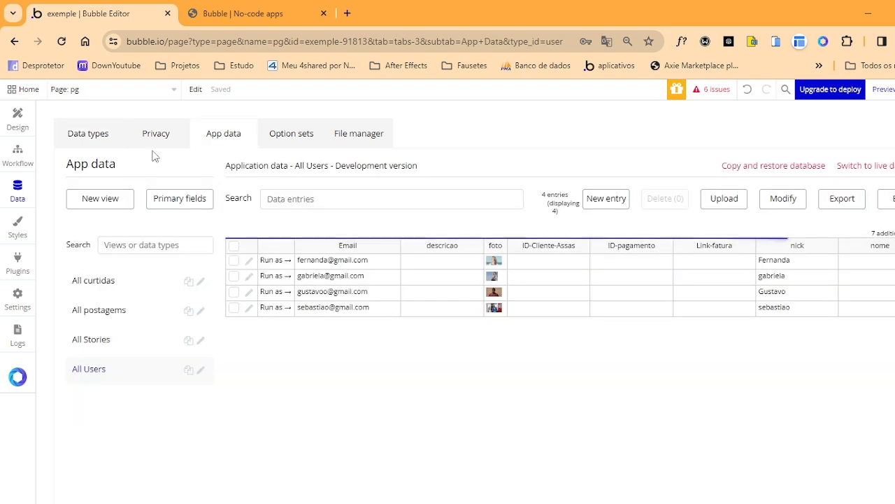
{"action": "left_click", "coordinate": [241, 13]}
{"action": "left_click", "coordinate": [110, 7]}
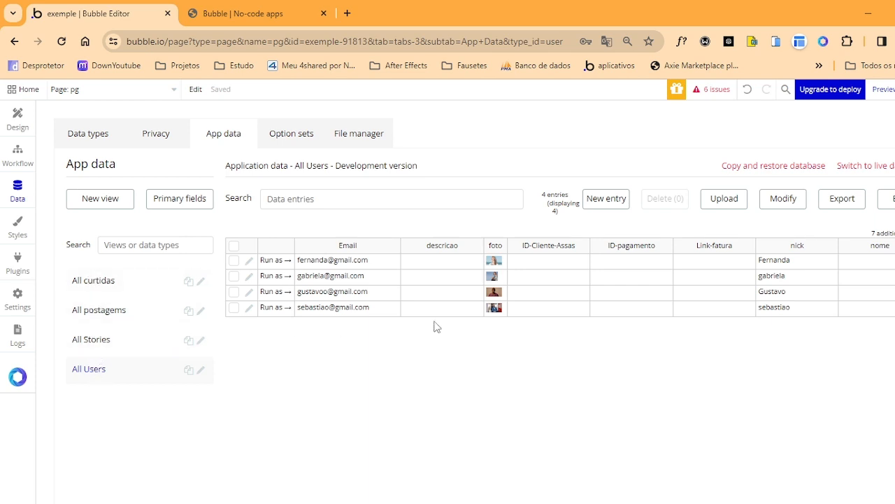
{"action": "left_click", "coordinate": [627, 263]}
Preview the pg page and check the name field of its Crie sua conta form
{"action": "left_click", "coordinate": [18, 118]}
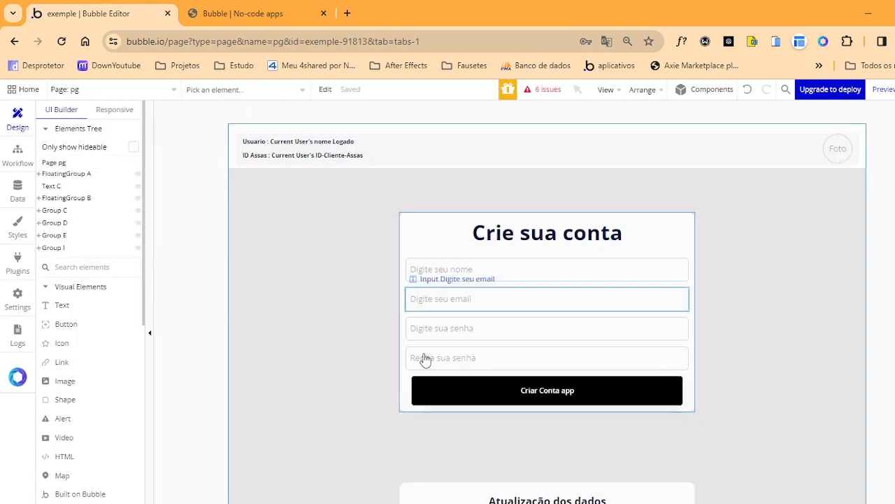
{"action": "left_click", "coordinate": [881, 89]}
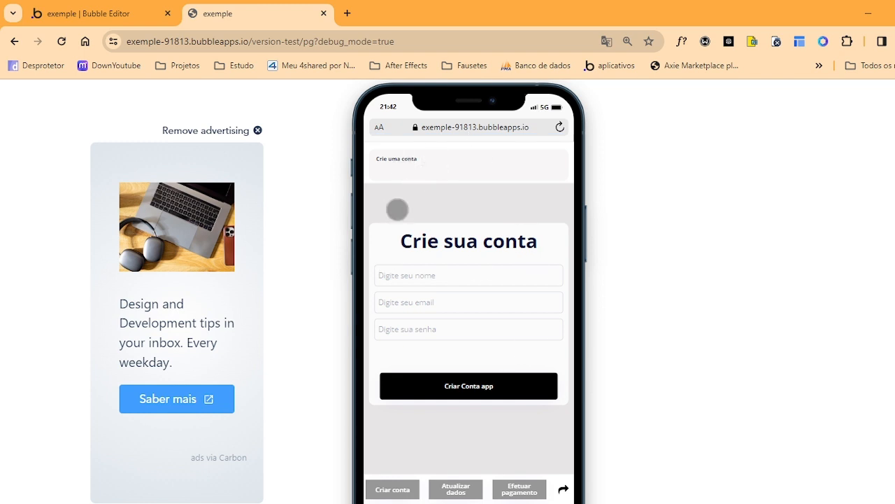
{"action": "left_click", "coordinate": [490, 276]}
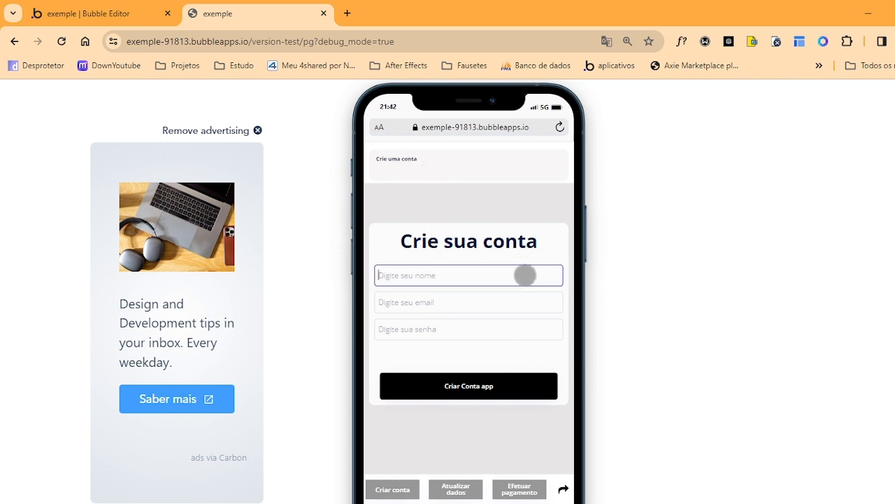
Open the workflow of the Criar Conta app button in the editor and inspect its Sign the user up action
{"action": "left_click", "coordinate": [122, 8]}
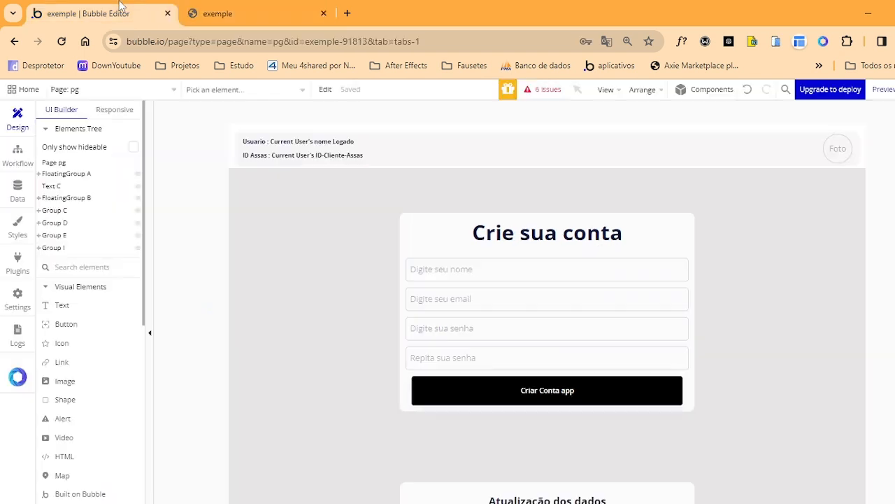
{"action": "double_click", "coordinate": [531, 393]}
{"action": "left_click", "coordinate": [313, 277]}
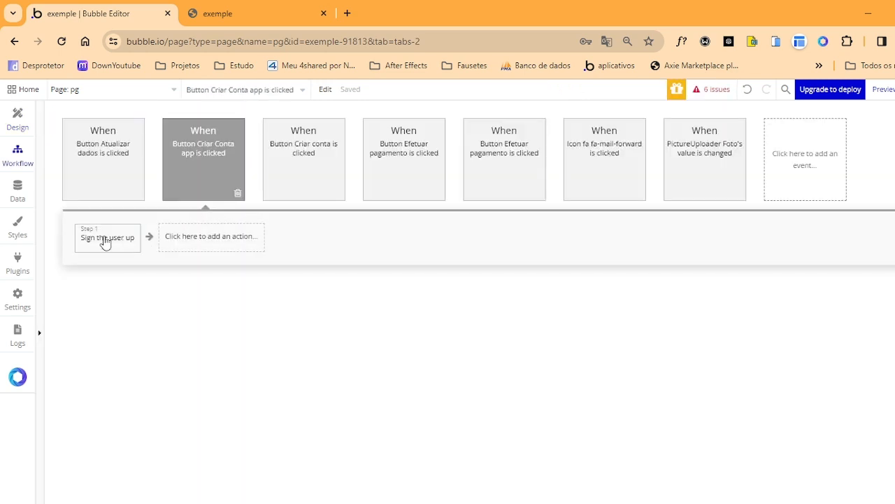
{"action": "left_click", "coordinate": [105, 242]}
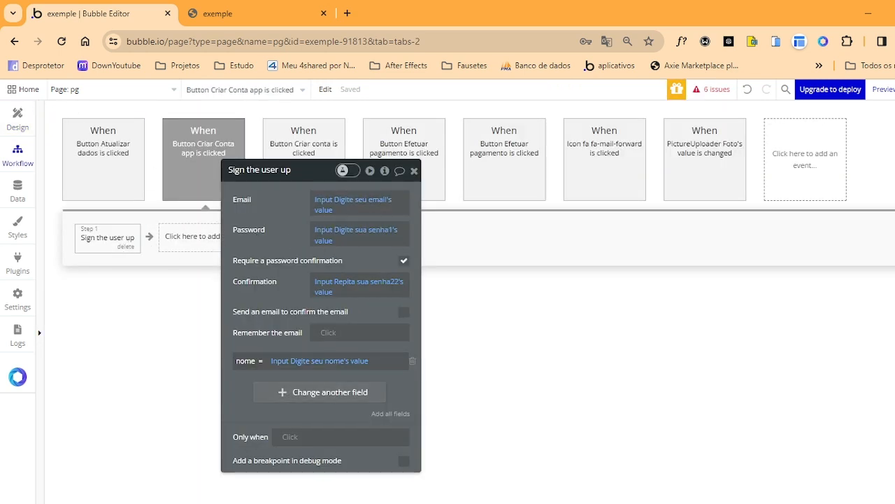
Create a click workflow for the Atualizar dados button in the pg page's Atualização dos dados form
{"action": "left_click", "coordinate": [23, 126]}
{"action": "scroll", "coordinate": [495, 289], "scroll_direction": "down", "scroll_amount": 2}
{"action": "left_click_drag", "start_coordinate": [258, 172], "coordinate": [182, 171]}
{"action": "scroll", "coordinate": [545, 210], "scroll_direction": "down", "scroll_amount": 3}
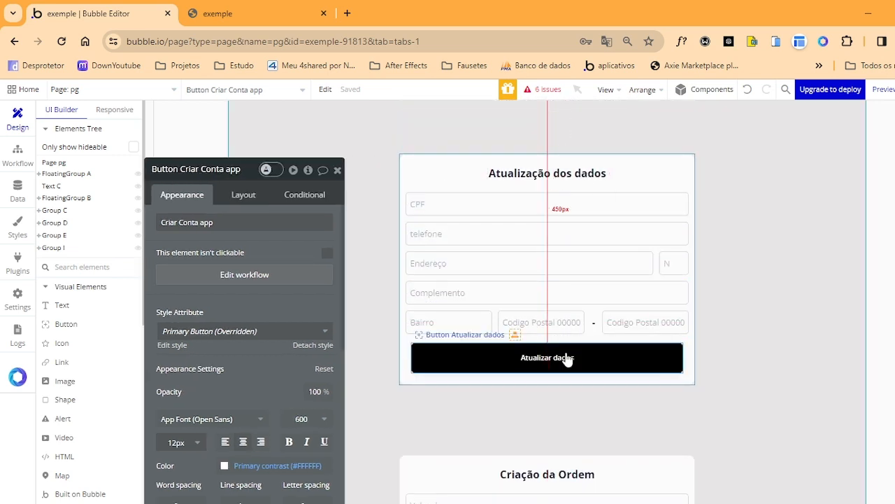
{"action": "left_click", "coordinate": [567, 360]}
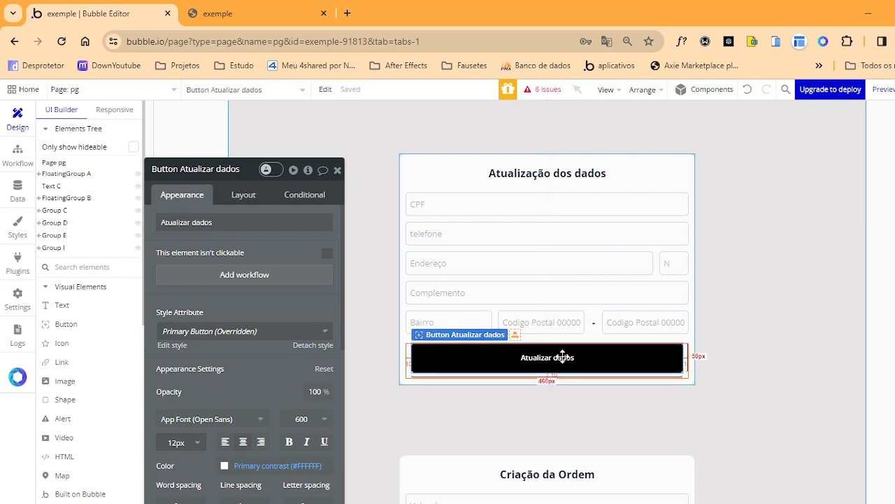
{"action": "left_click", "coordinate": [244, 275]}
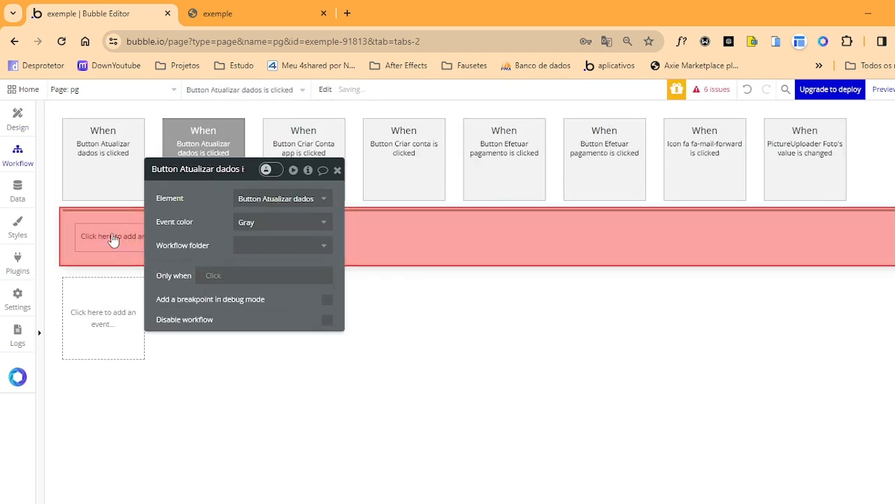
Add the plugin action ASAAS - Criar novo cliente to the Atualizar dados button's workflow
{"action": "left_click", "coordinate": [119, 237]}
{"action": "mouse_move", "coordinate": [123, 420]}
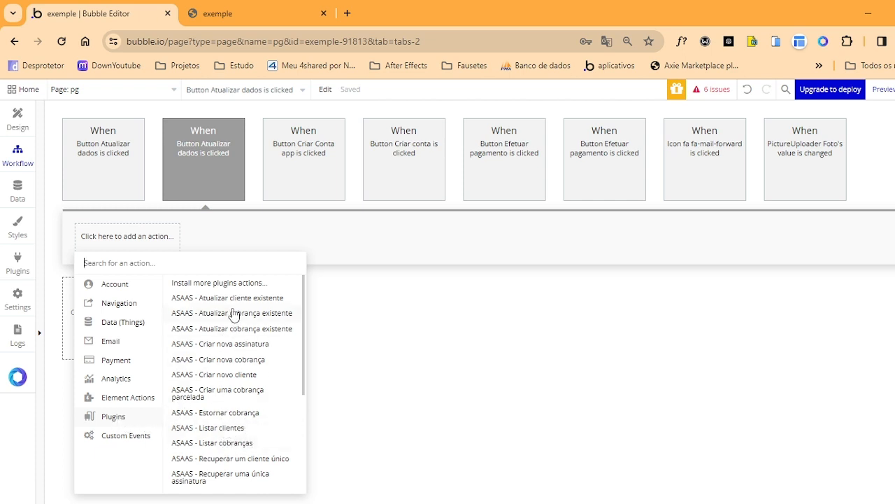
{"action": "left_click", "coordinate": [212, 376]}
Review the customer action's ambiente, name and cpfCnpj parameters and show the documentation for cpfCnpj
{"action": "left_click", "coordinate": [257, 197]}
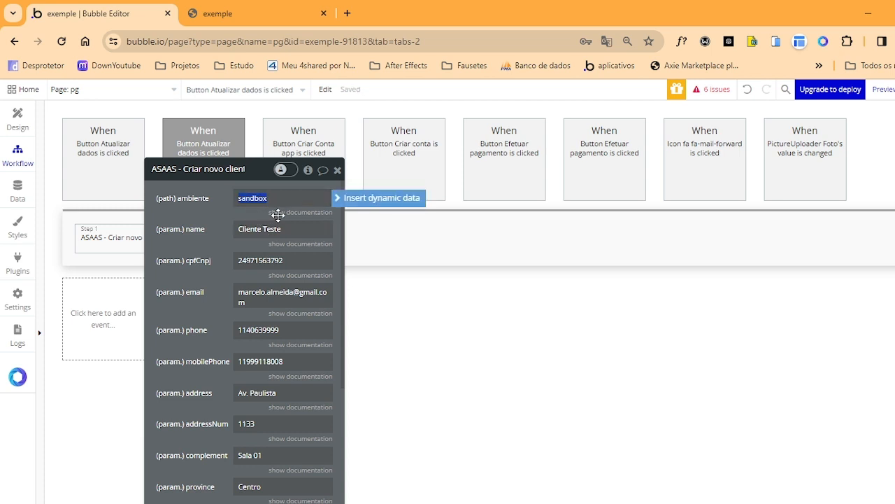
{"action": "scroll", "coordinate": [278, 215], "scroll_direction": "down", "scroll_amount": 4}
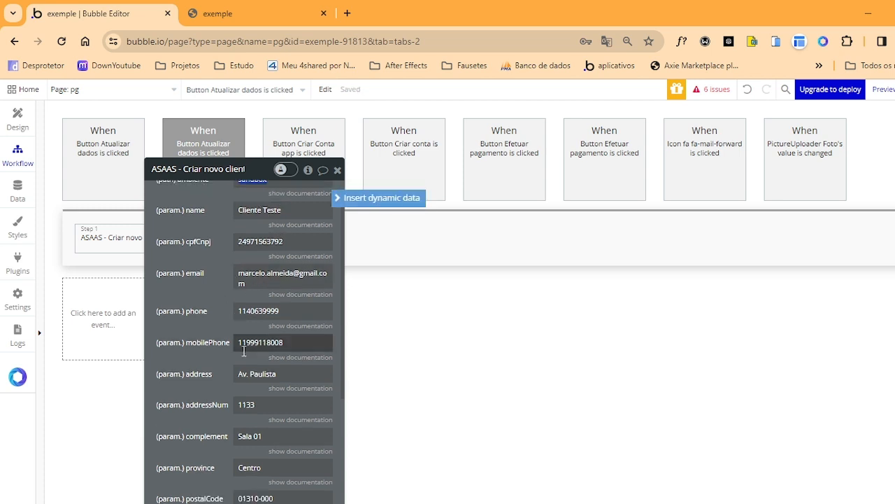
{"action": "scroll", "coordinate": [254, 355], "scroll_direction": "up", "scroll_amount": 5}
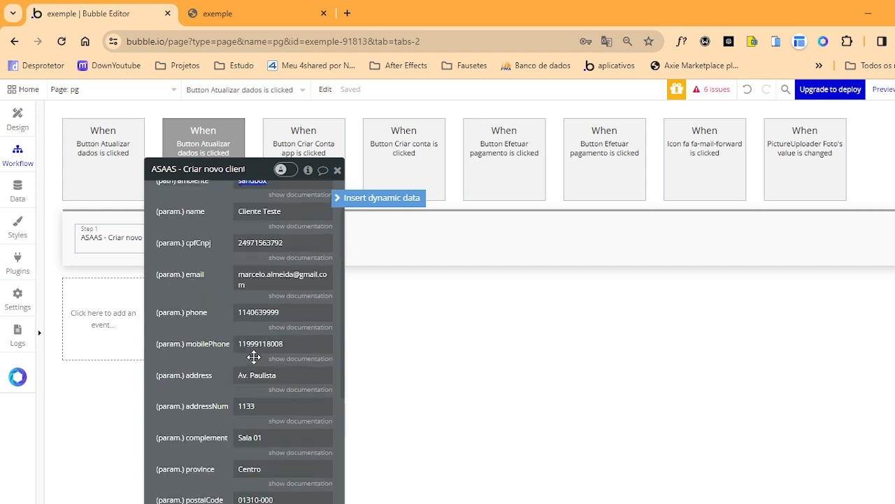
{"action": "left_click", "coordinate": [281, 225]}
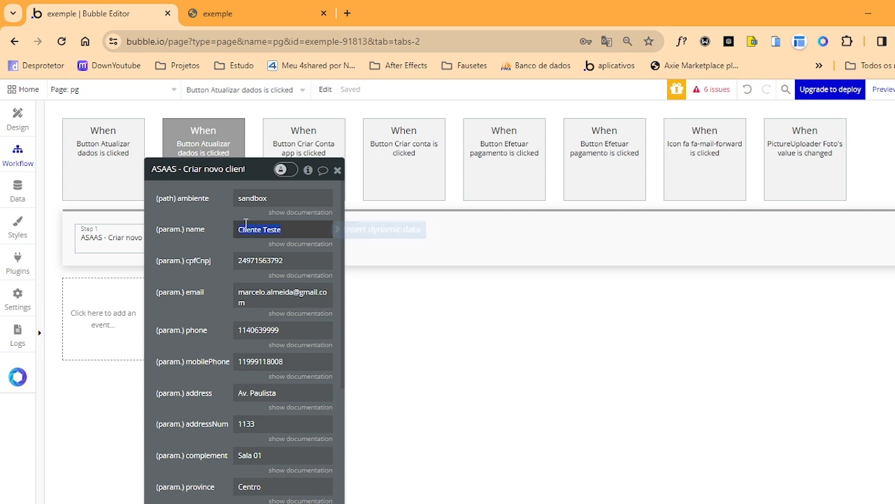
{"action": "left_click", "coordinate": [268, 258]}
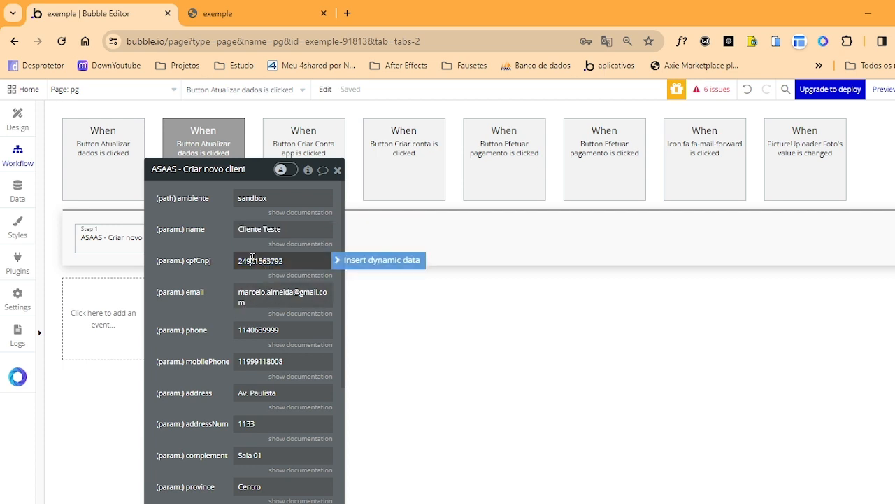
{"action": "left_click_drag", "start_coordinate": [289, 261], "coordinate": [226, 260]}
{"action": "left_click", "coordinate": [251, 261]}
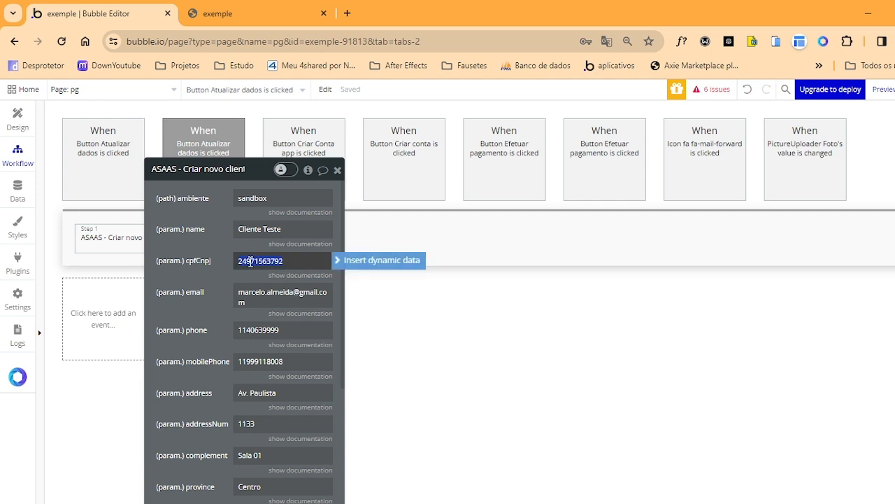
{"action": "left_click", "coordinate": [293, 275]}
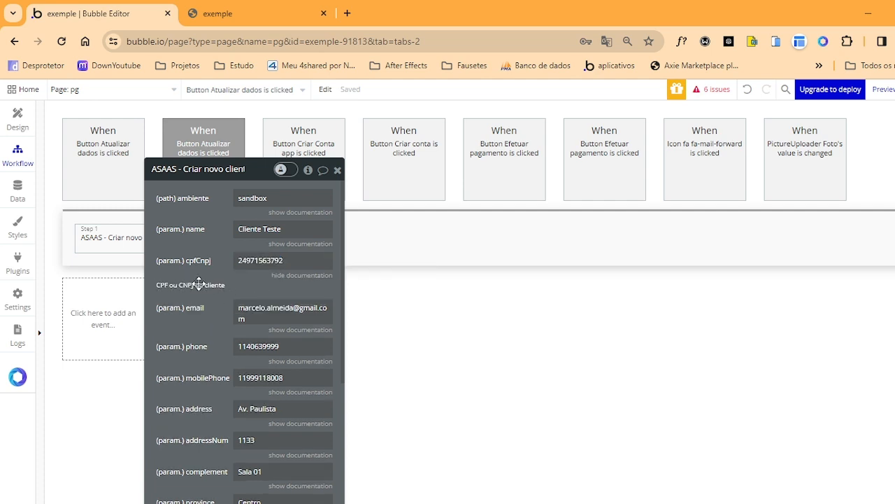
{"action": "left_click", "coordinate": [256, 266]}
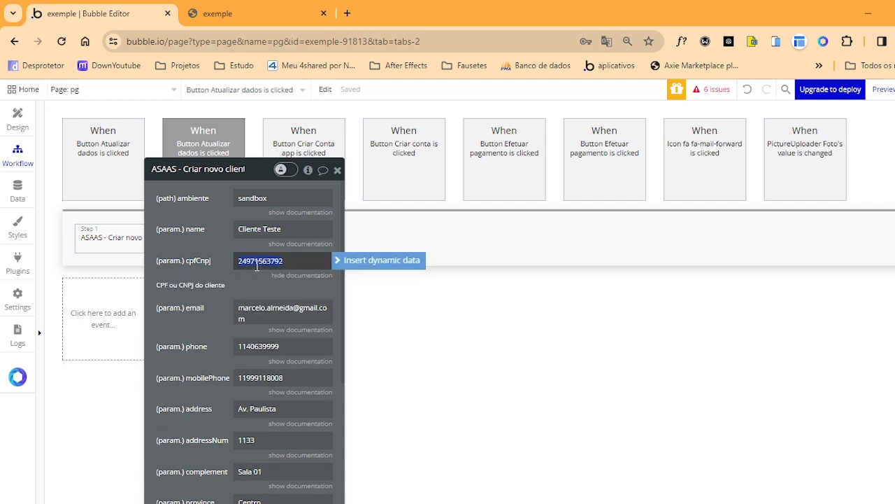
Go through the action's email, phone, mobilePhone, address, address number, complement and province parameters
{"action": "left_click", "coordinate": [251, 314]}
{"action": "left_click", "coordinate": [265, 342]}
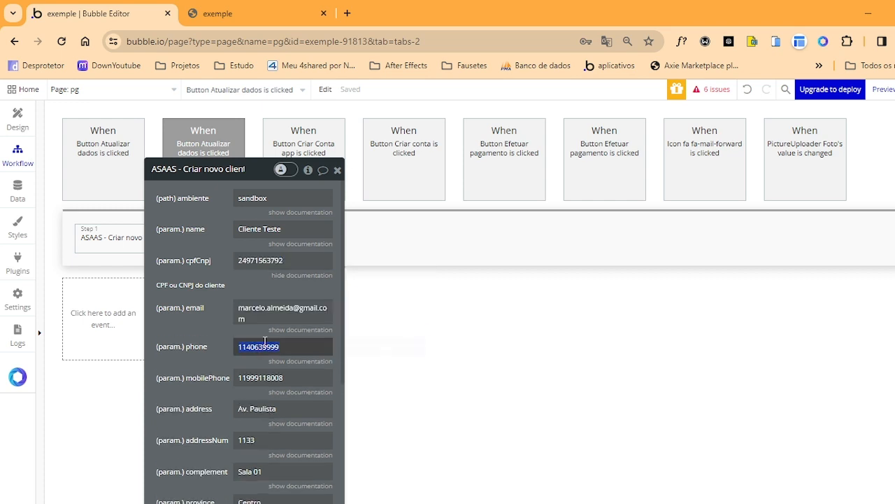
{"action": "left_click", "coordinate": [242, 378]}
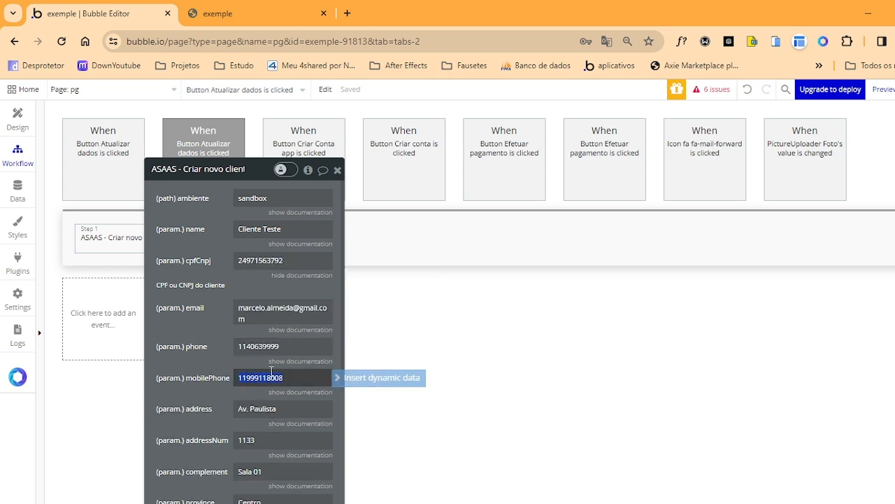
{"action": "left_click", "coordinate": [260, 411]}
{"action": "left_click", "coordinate": [266, 438]}
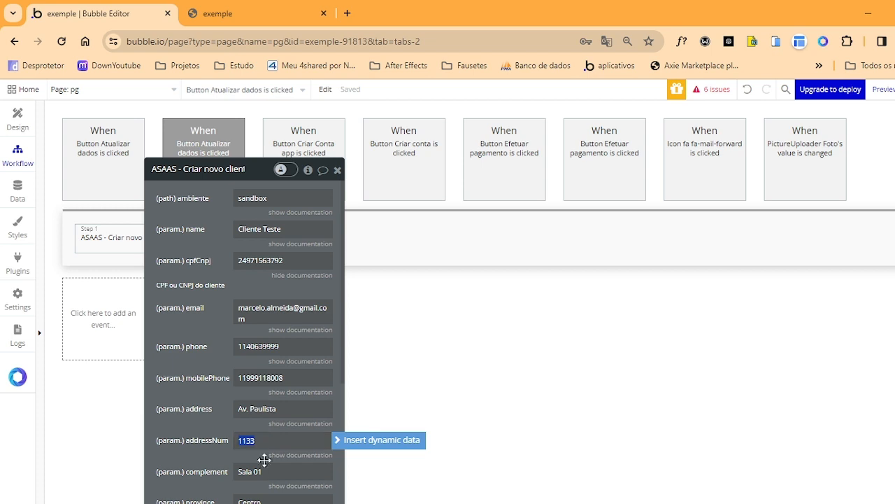
{"action": "left_click", "coordinate": [261, 470]}
{"action": "left_click", "coordinate": [262, 498]}
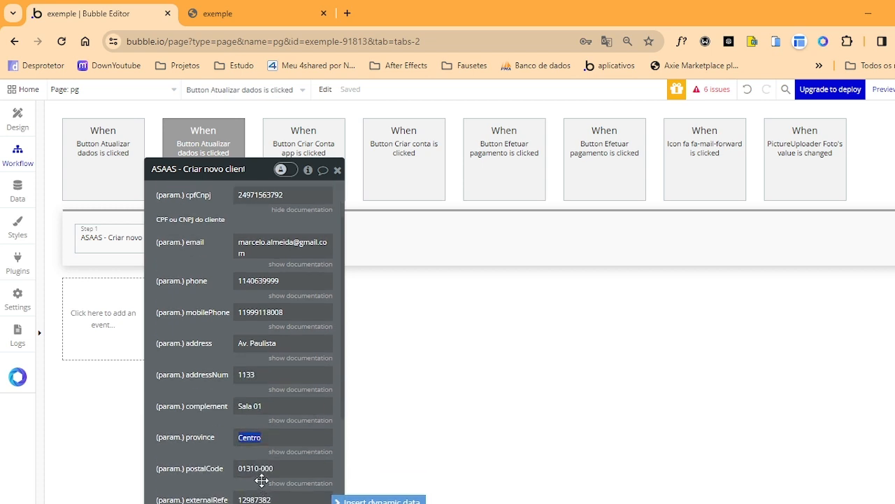
Examine the format of the action's postalCode parameter, selecting its sample value
{"action": "left_click", "coordinate": [258, 471]}
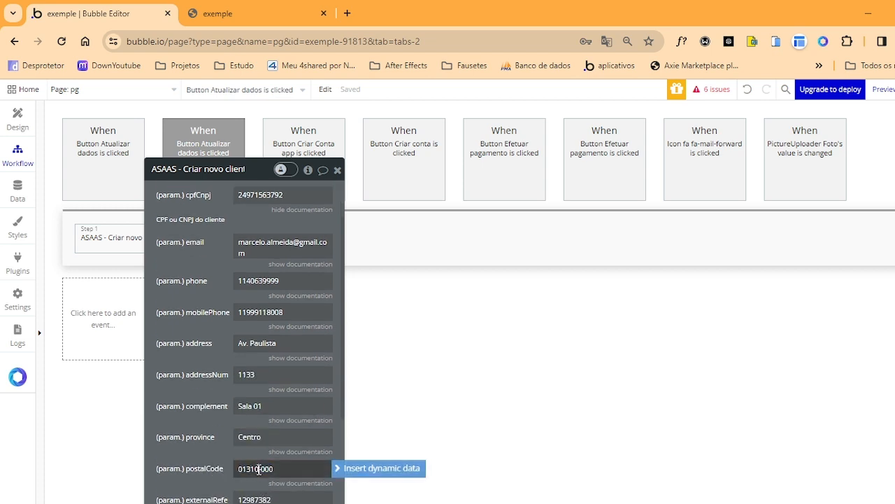
{"action": "left_click_drag", "start_coordinate": [259, 470], "coordinate": [230, 469]}
{"action": "double_click", "coordinate": [259, 469]}
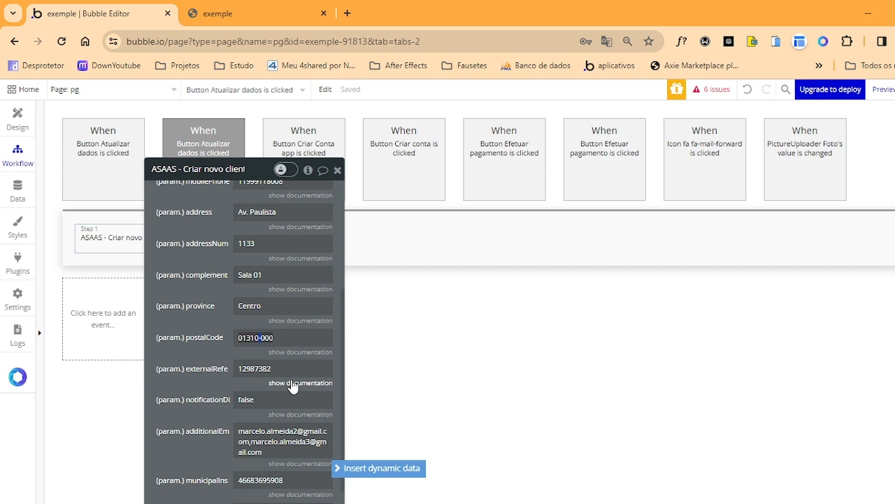
{"action": "left_click_drag", "start_coordinate": [275, 337], "coordinate": [237, 338]}
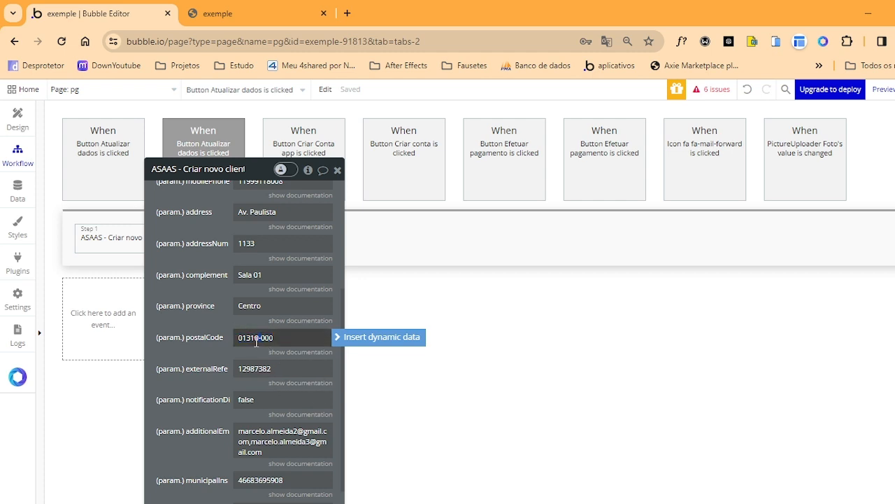
Copy the additionalEmails parameter's sample value into a new Bloco de Notas document
{"action": "scroll", "coordinate": [258, 337], "scroll_direction": "down", "scroll_amount": 3}
{"action": "triple_click", "coordinate": [310, 361]}
{"action": "key", "text": "ctrl+c"}
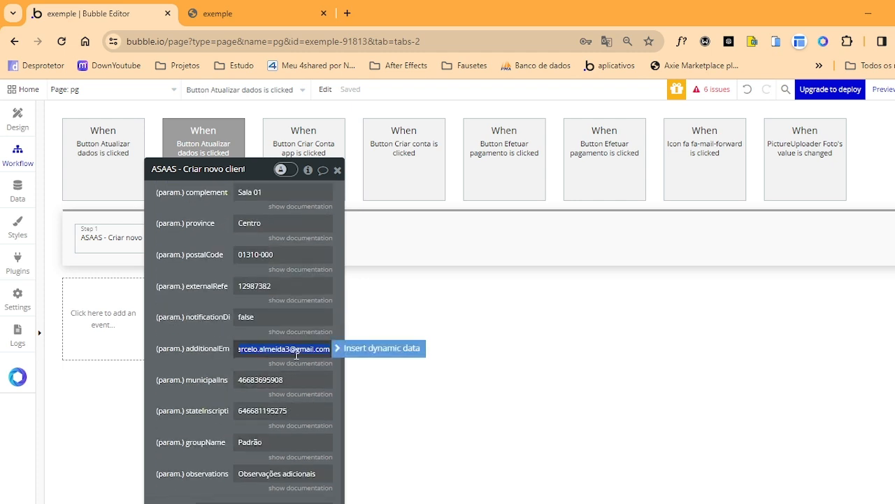
{"action": "triple_click", "coordinate": [244, 345]}
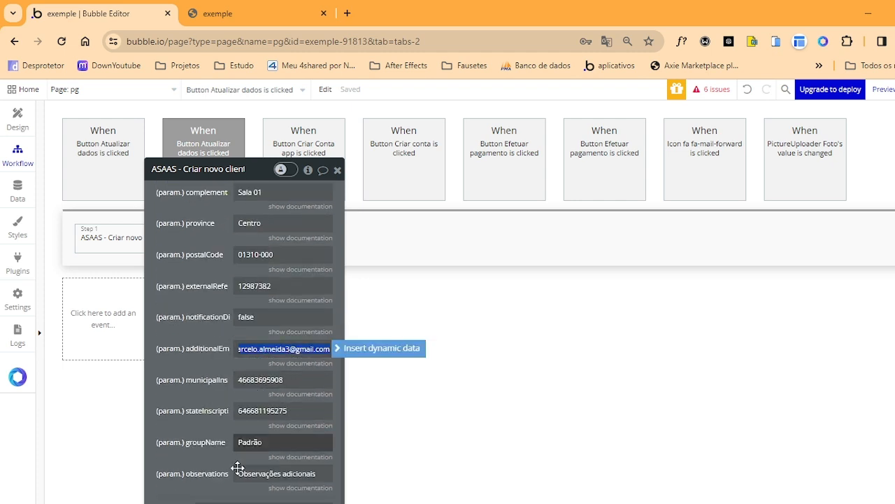
{"action": "key", "text": "super"}
{"action": "type", "text": "bloco"}
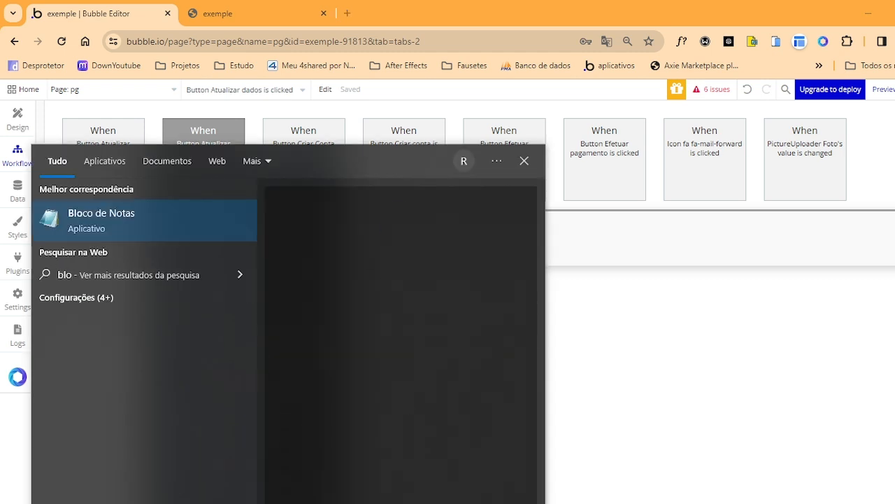
{"action": "key", "text": "Return"}
{"action": "key", "text": "ctrl+v"}
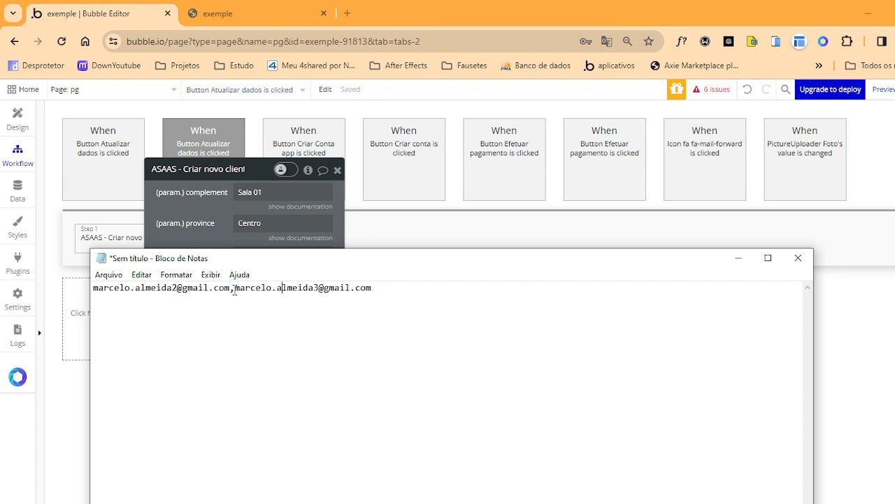
Examine how the two addresses in the note are separated, and minimize Bloco de Notas
{"action": "left_click_drag", "start_coordinate": [230, 288], "coordinate": [51, 287]}
{"action": "left_click_drag", "start_coordinate": [266, 287], "coordinate": [392, 289]}
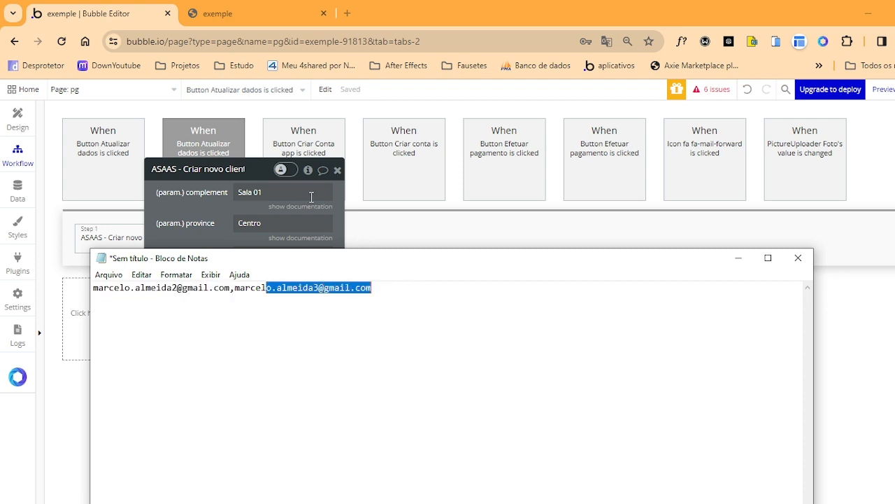
{"action": "left_click", "coordinate": [742, 259]}
Select the groupName parameter's sample value, and switch to the ASAAS sandbox site to check the Clientes list and Meus Clientes options
{"action": "scroll", "coordinate": [269, 384], "scroll_direction": "down", "scroll_amount": 1}
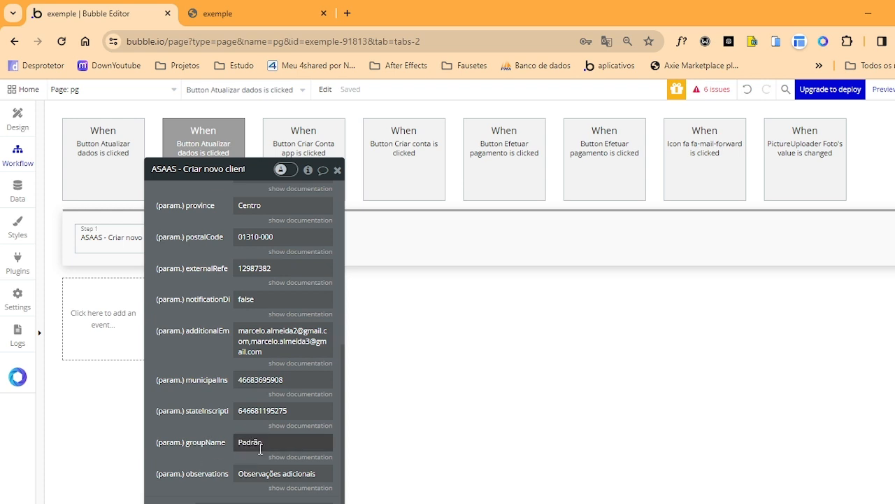
{"action": "left_click_drag", "start_coordinate": [262, 444], "coordinate": [226, 441]}
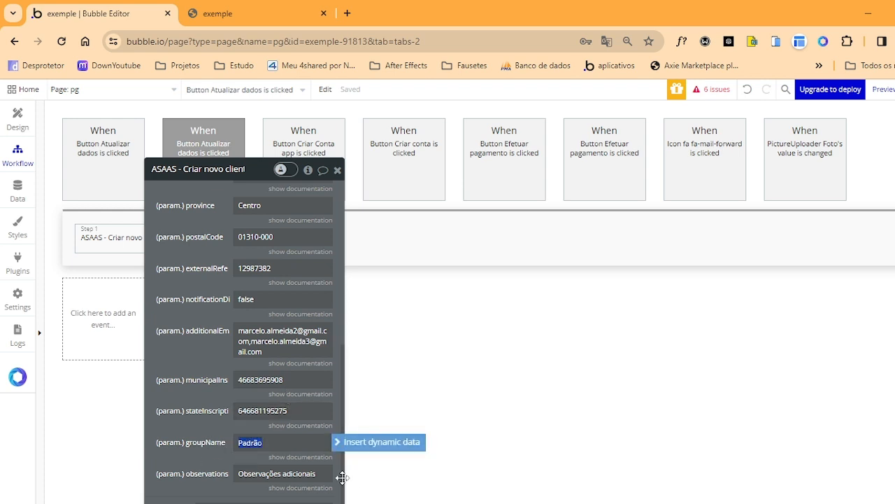
{"action": "left_click", "coordinate": [208, 503]}
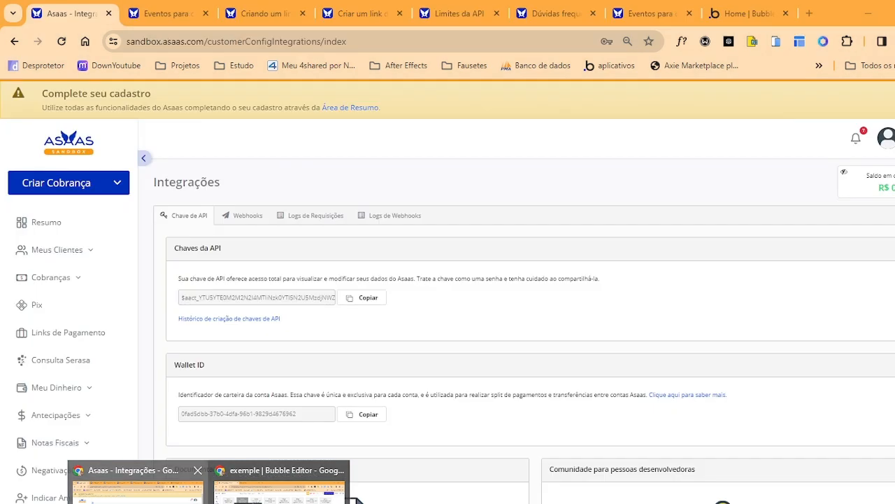
{"action": "left_click", "coordinate": [136, 483]}
{"action": "left_click", "coordinate": [78, 250]}
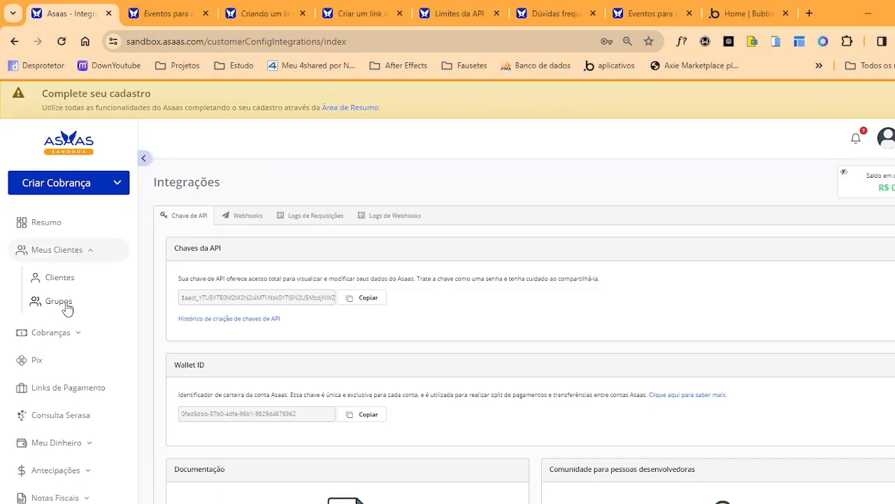
{"action": "left_click", "coordinate": [75, 280]}
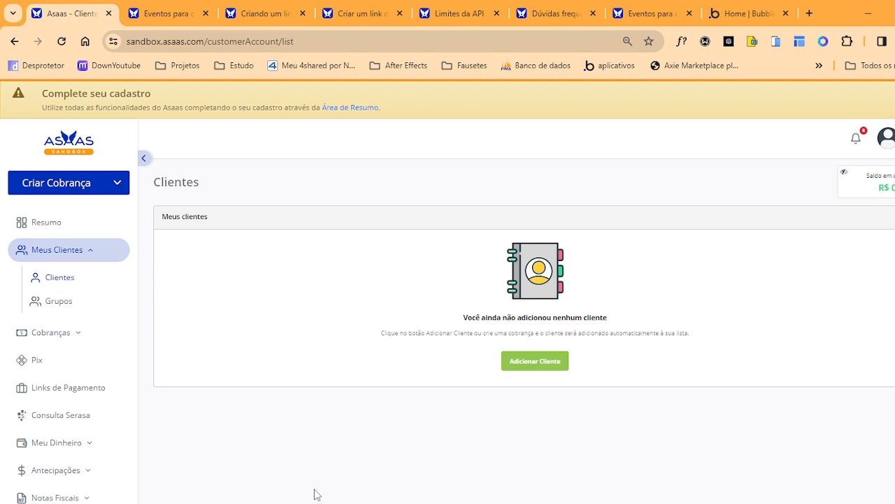
{"action": "left_click", "coordinate": [89, 249]}
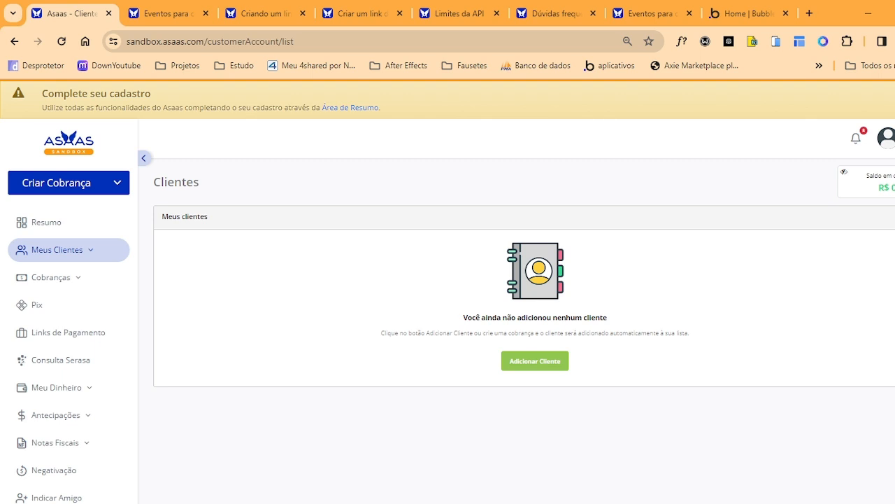
Return to the Bubble editor and review the customer action's name, cpfCnpj, address number and complement sample values
{"action": "left_click", "coordinate": [280, 490]}
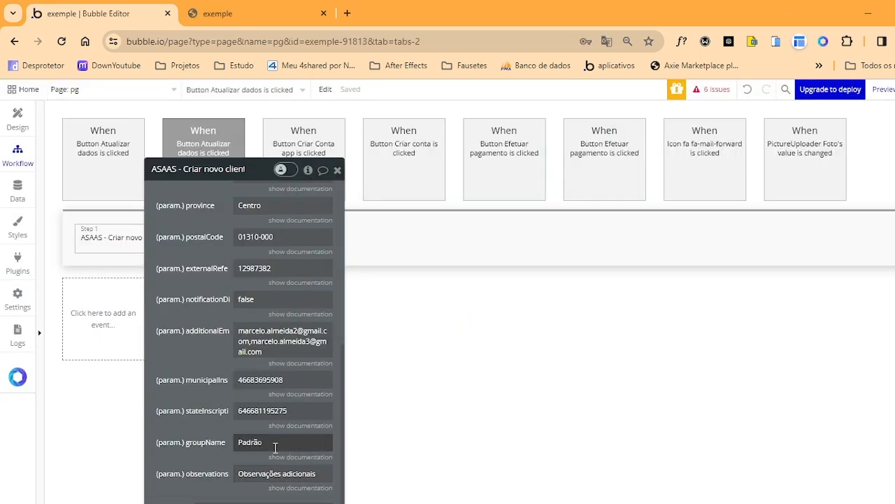
{"action": "scroll", "coordinate": [203, 314], "scroll_direction": "up", "scroll_amount": 5}
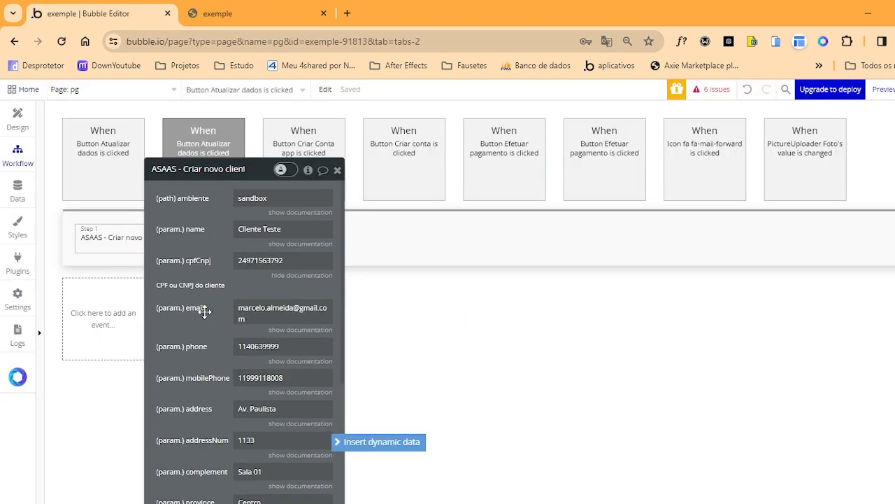
{"action": "double_click", "coordinate": [243, 229]}
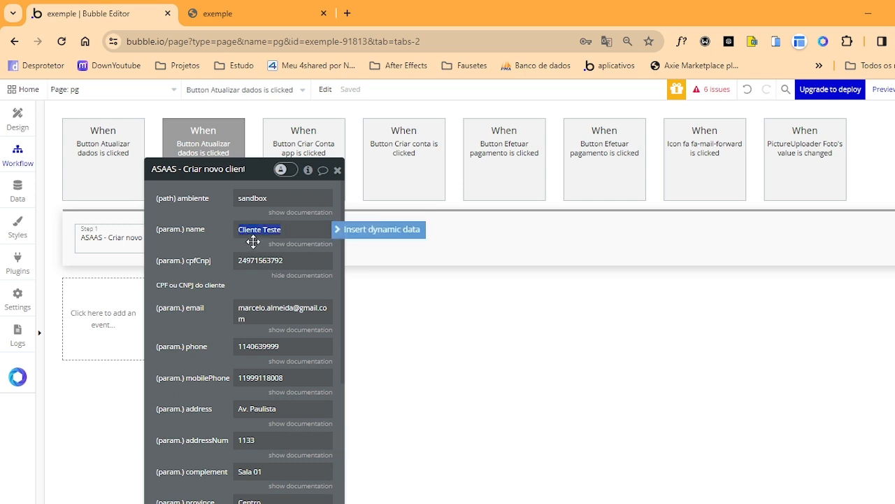
{"action": "left_click", "coordinate": [303, 232]}
{"action": "double_click", "coordinate": [293, 261]}
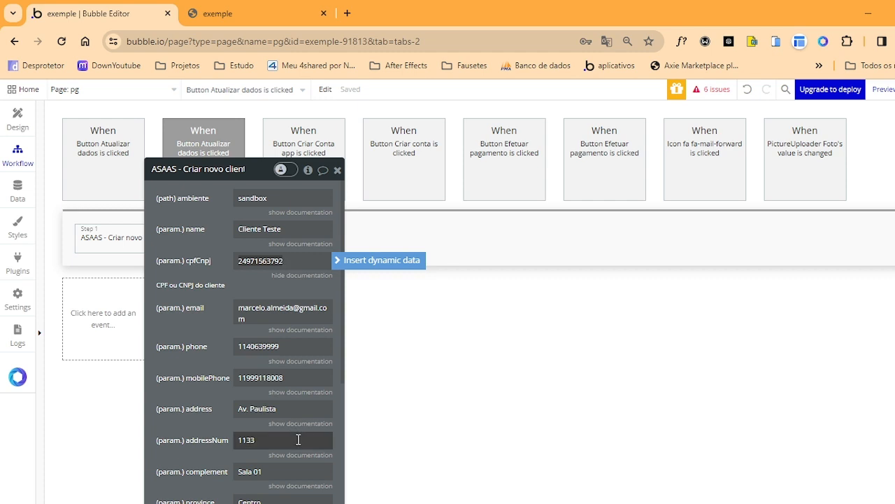
{"action": "left_click_drag", "start_coordinate": [298, 440], "coordinate": [253, 438]}
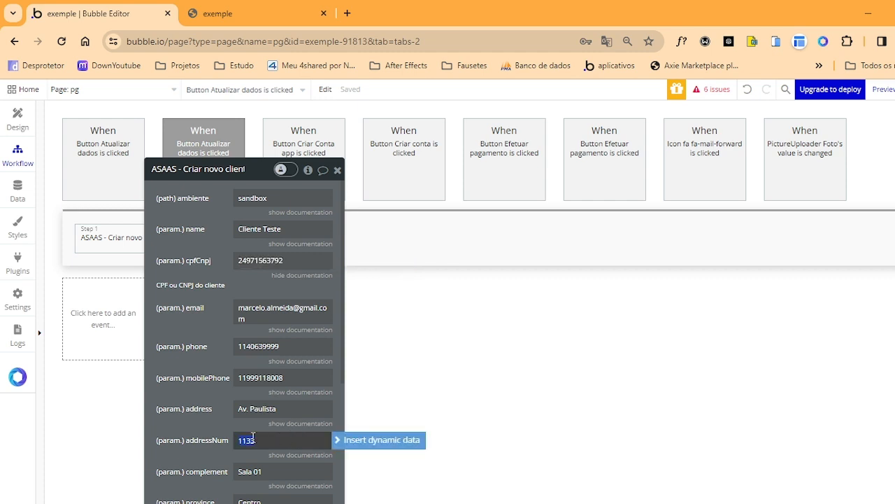
{"action": "left_click", "coordinate": [275, 441]}
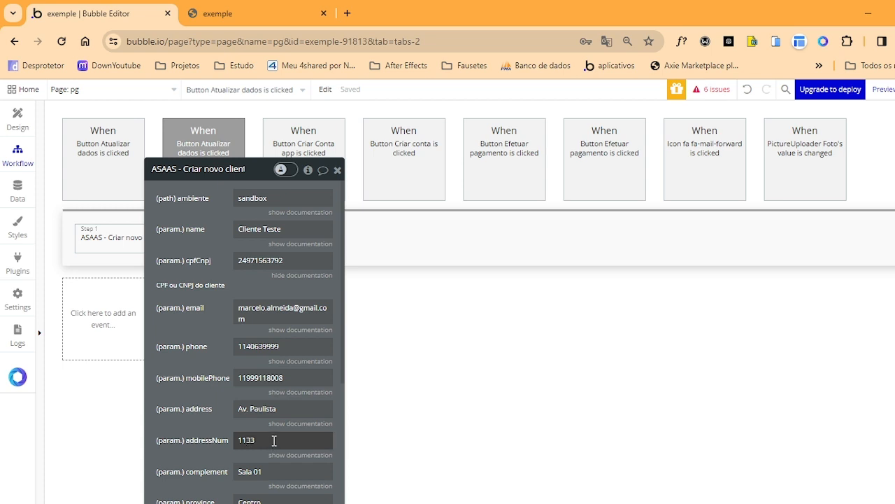
{"action": "double_click", "coordinate": [273, 441]}
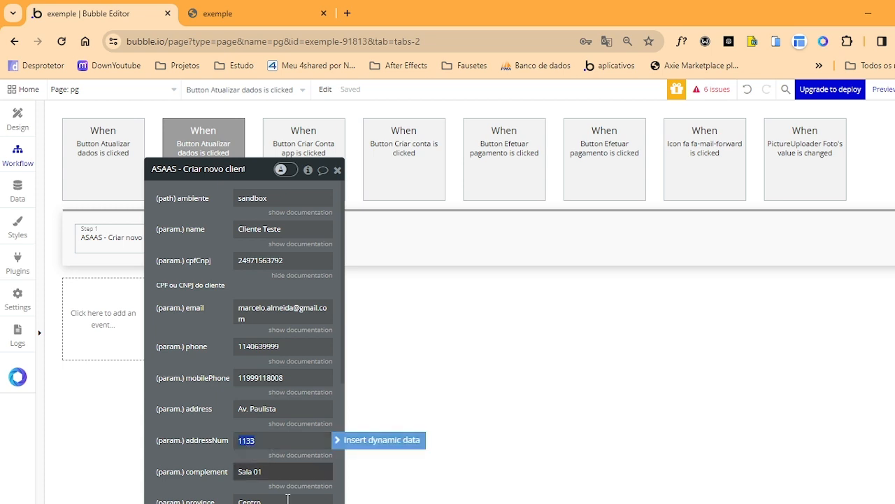
{"action": "left_click", "coordinate": [271, 471]}
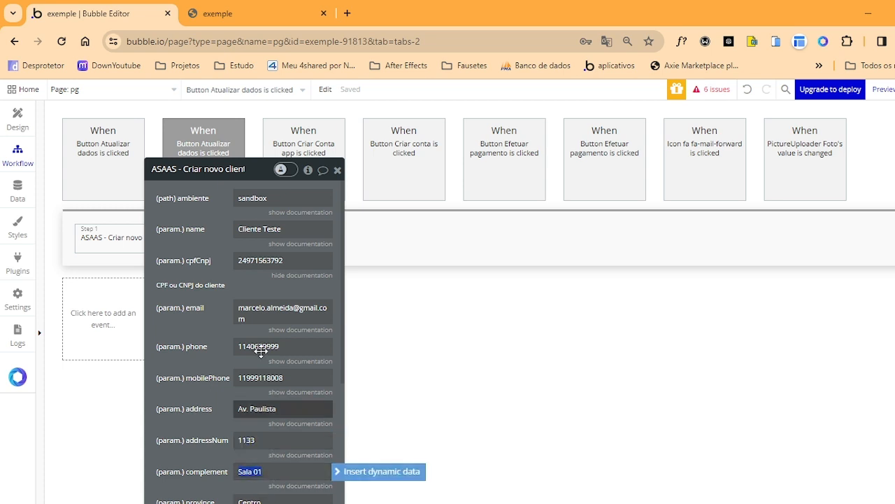
Review the customer action's remaining parameters, selecting the sample value of the notification-disabled parameter
{"action": "scroll", "coordinate": [266, 431], "scroll_direction": "down", "scroll_amount": 4}
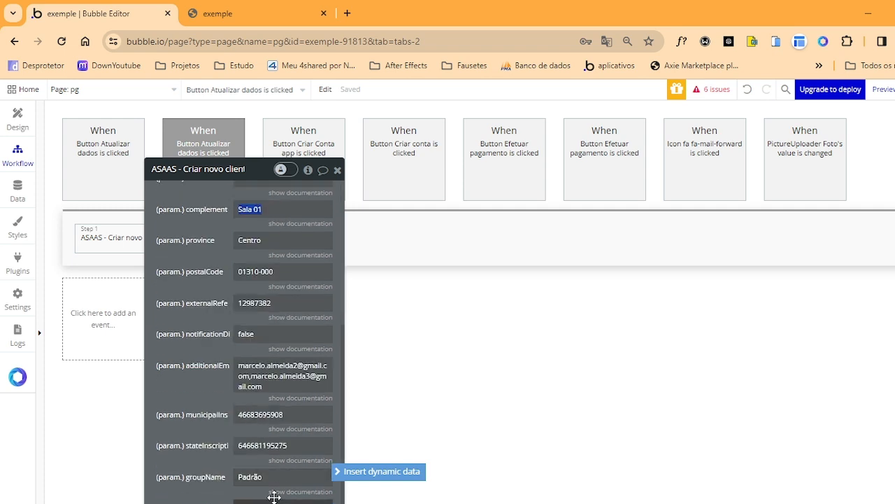
{"action": "scroll", "coordinate": [270, 464], "scroll_direction": "up", "scroll_amount": 1}
{"action": "left_click", "coordinate": [270, 438]}
{"action": "left_click", "coordinate": [268, 395]}
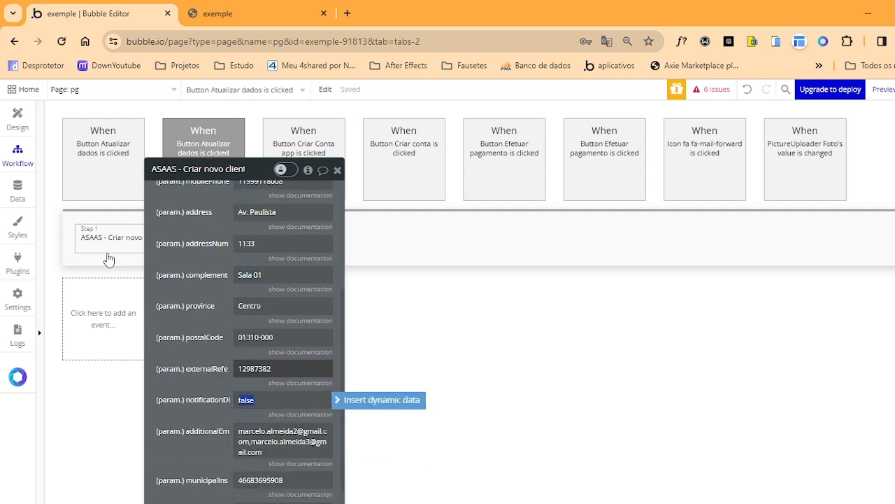
Check the content format of the CPF and telefone inputs in the page's Atualização dos dados form
{"action": "left_click", "coordinate": [18, 119]}
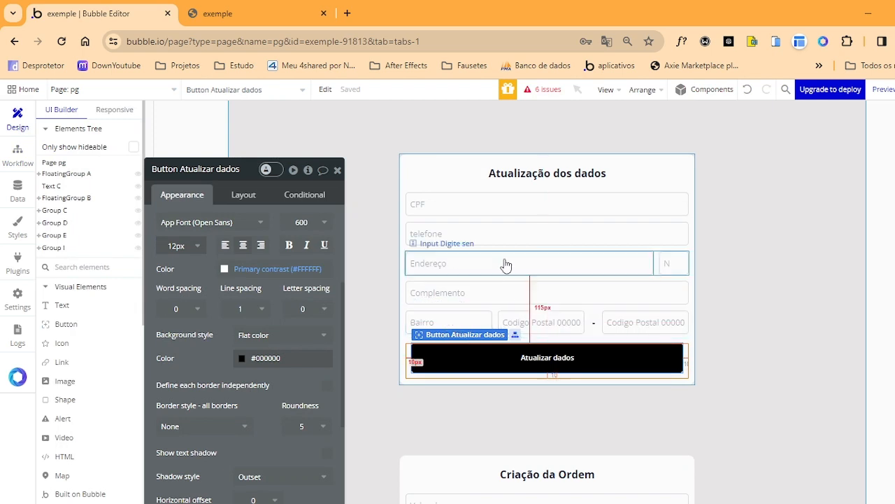
{"action": "left_click", "coordinate": [468, 209]}
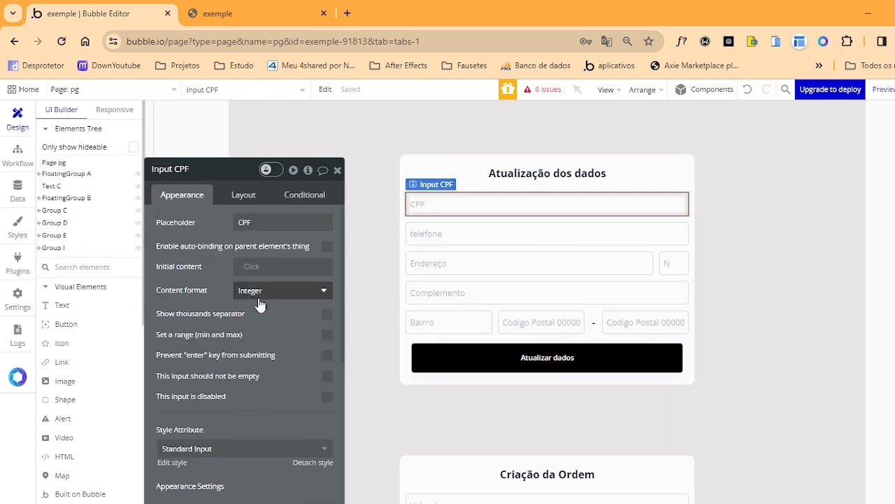
{"action": "left_click", "coordinate": [420, 235]}
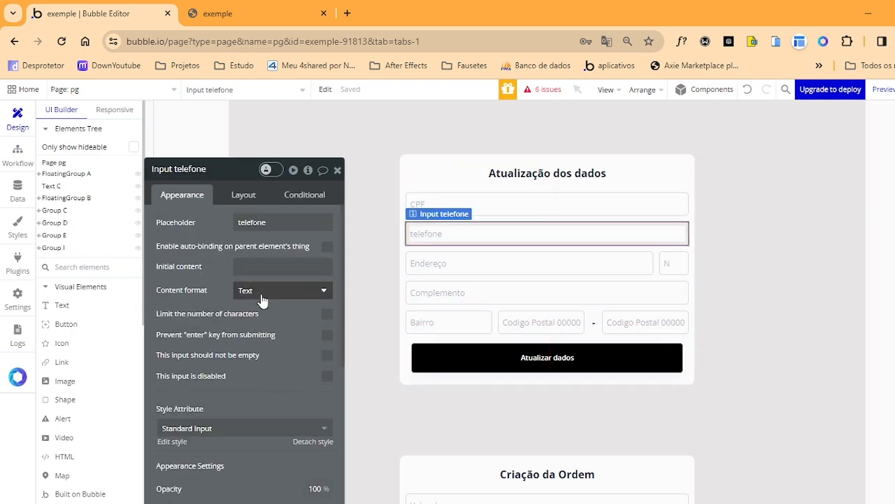
Go back to the Atualizar dados workflow and examine the customer action's email and phone parameters
{"action": "left_click", "coordinate": [31, 161]}
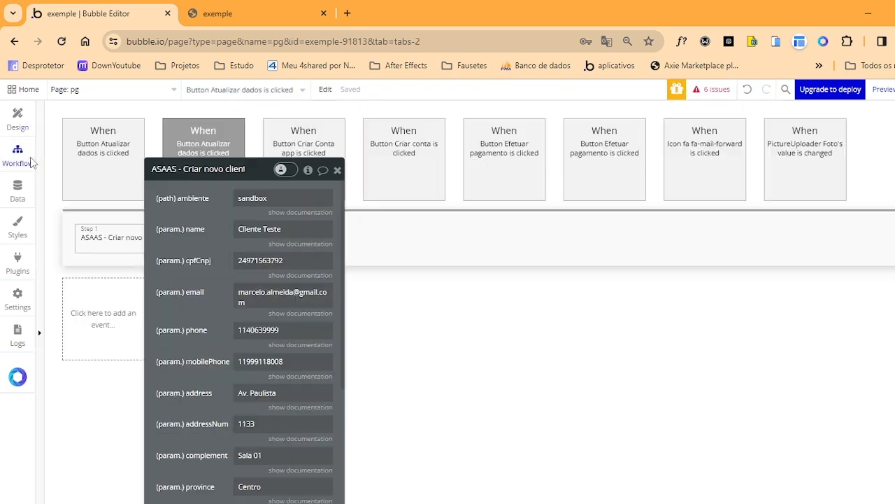
{"action": "left_click", "coordinate": [297, 301]}
{"action": "left_click", "coordinate": [293, 326]}
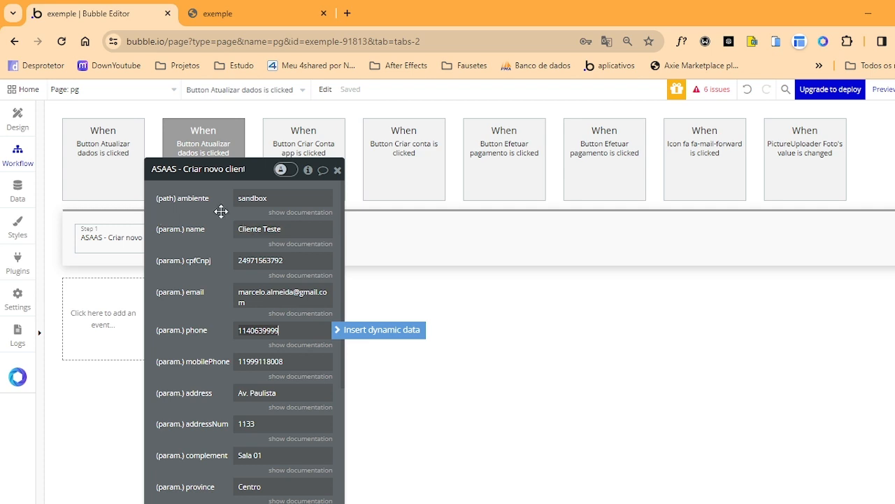
Move the customer action's property editor off the workflow step, show the documentation for ambiente and select its value
{"action": "left_click_drag", "start_coordinate": [196, 193], "coordinate": [282, 182]}
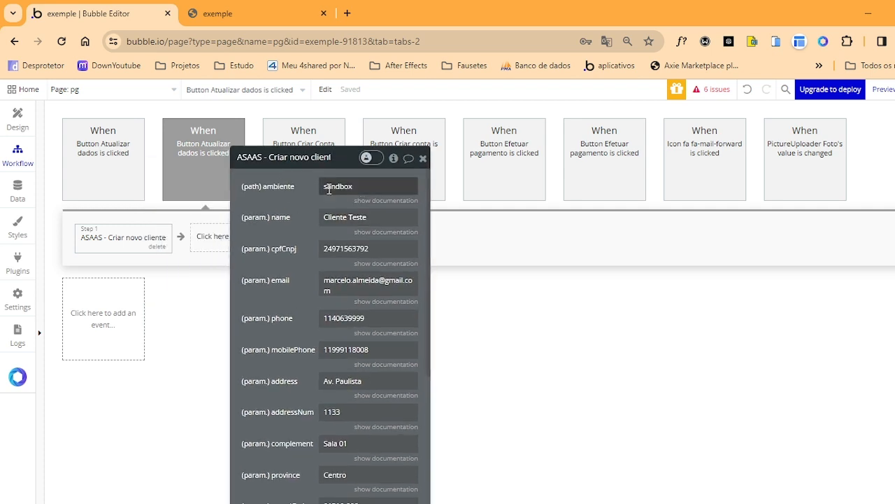
{"action": "left_click", "coordinate": [364, 201]}
{"action": "double_click", "coordinate": [338, 185]}
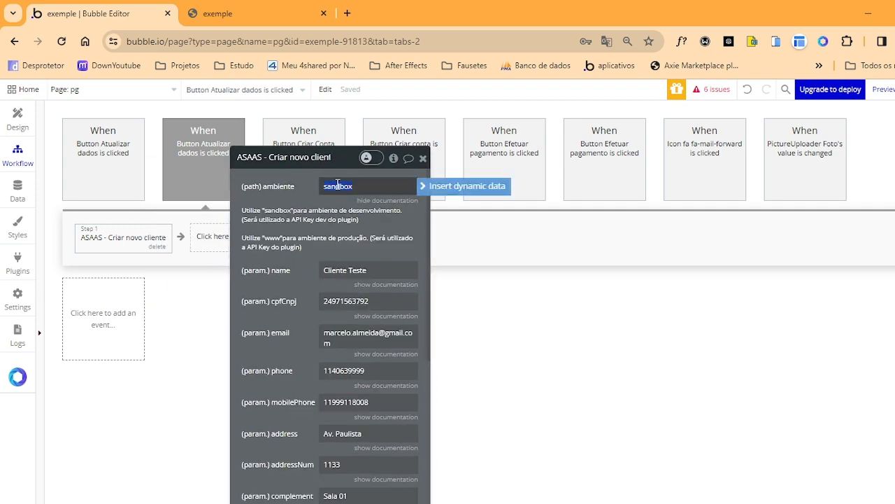
Open the ASAAS plugin's settings among the installed plugins and check its access_token (shared headers) field
{"action": "left_click", "coordinate": [21, 194]}
{"action": "left_click", "coordinate": [26, 307]}
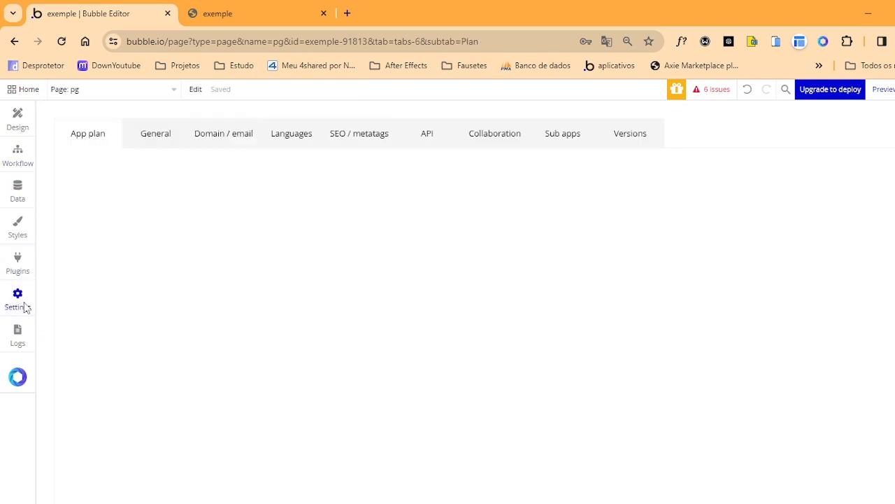
{"action": "left_click", "coordinate": [21, 266]}
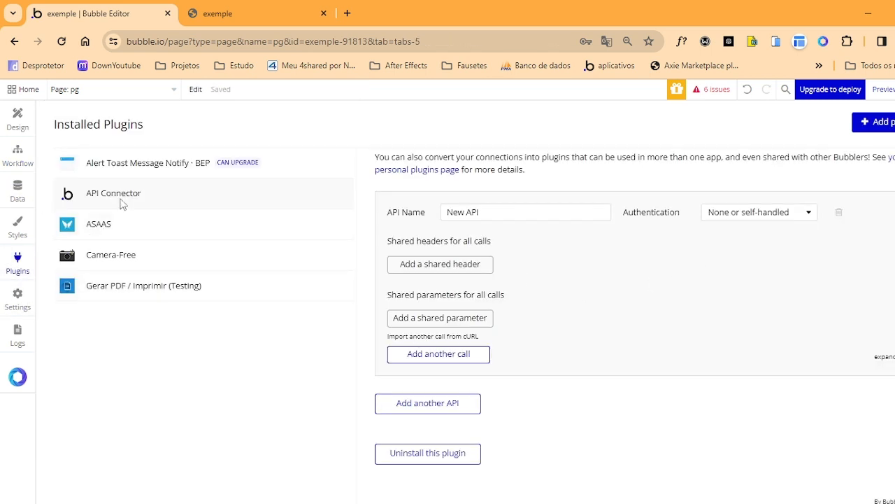
{"action": "left_click", "coordinate": [110, 225]}
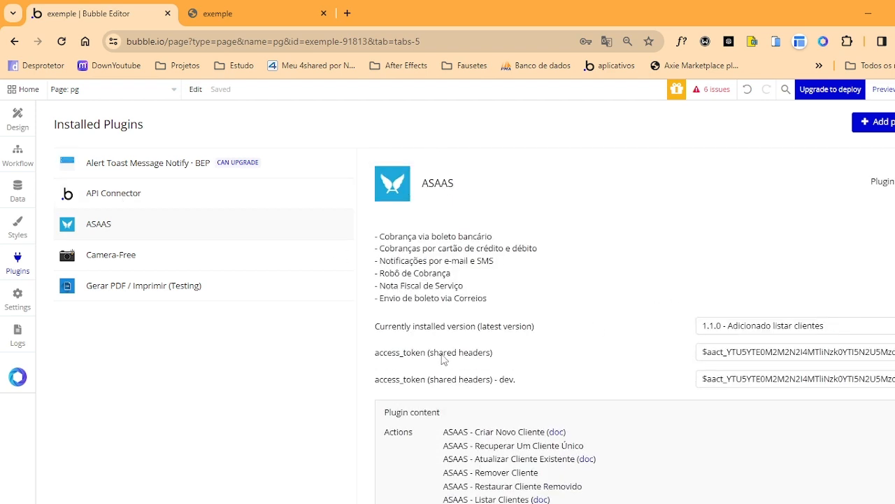
{"action": "triple_click", "coordinate": [741, 353]}
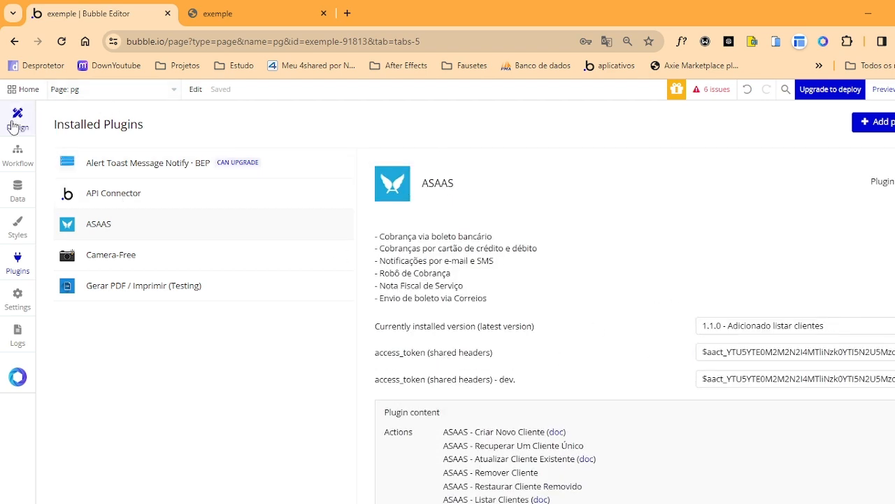
Reopen the ASAAS plugin settings and compare the development and production access_token fields
{"action": "left_click", "coordinate": [17, 120]}
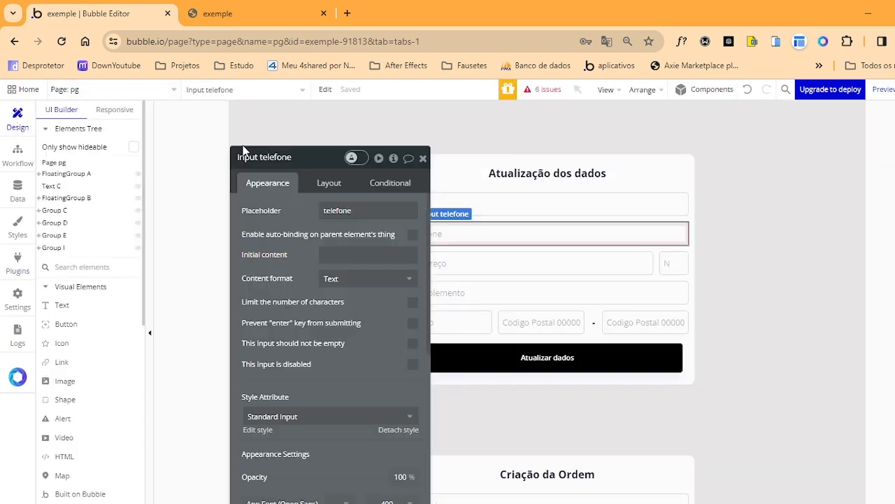
{"action": "left_click", "coordinate": [18, 263]}
{"action": "left_click", "coordinate": [758, 379]}
{"action": "triple_click", "coordinate": [757, 379]}
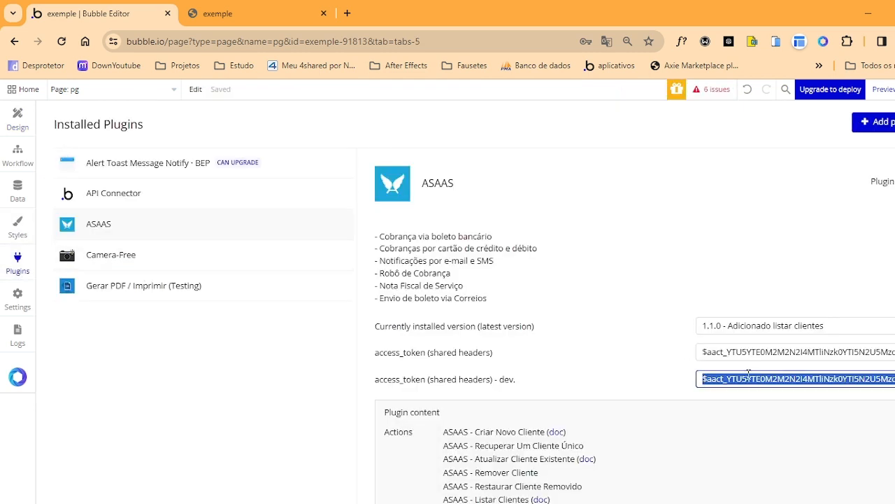
{"action": "triple_click", "coordinate": [724, 354]}
{"action": "left_click", "coordinate": [716, 353]}
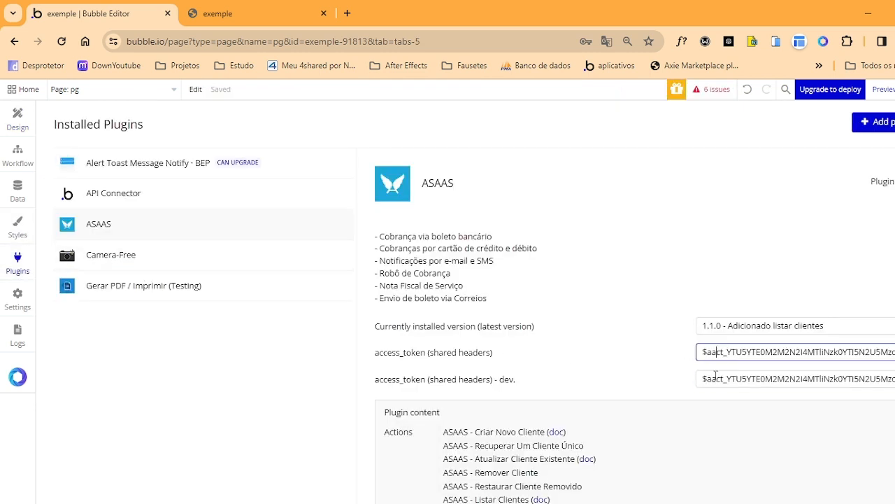
Compare the ASAAS plugin's production and development access_token fields once more
{"action": "left_click", "coordinate": [717, 377]}
{"action": "left_click", "coordinate": [722, 355]}
{"action": "left_click", "coordinate": [726, 378]}
{"action": "left_click", "coordinate": [724, 353]}
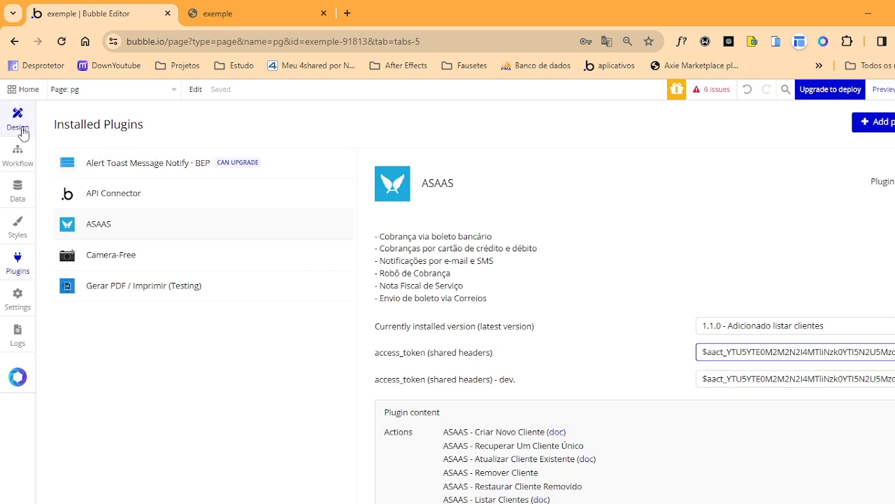
Return to the Atualizar dados workflow and examine the ambiente value and its documentation in the ASAAS customer creation action
{"action": "left_click", "coordinate": [18, 119]}
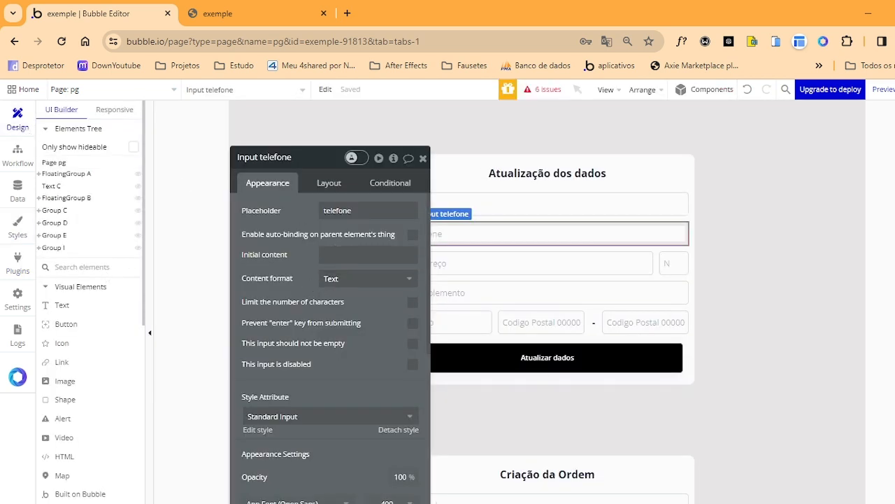
{"action": "left_click", "coordinate": [23, 159]}
{"action": "left_click_drag", "start_coordinate": [356, 189], "coordinate": [300, 188]}
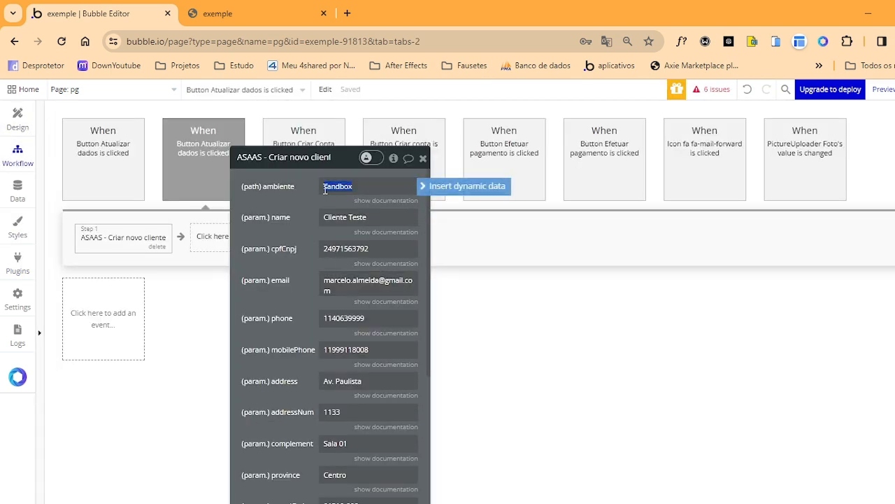
{"action": "left_click", "coordinate": [324, 189]}
{"action": "left_click", "coordinate": [385, 201]}
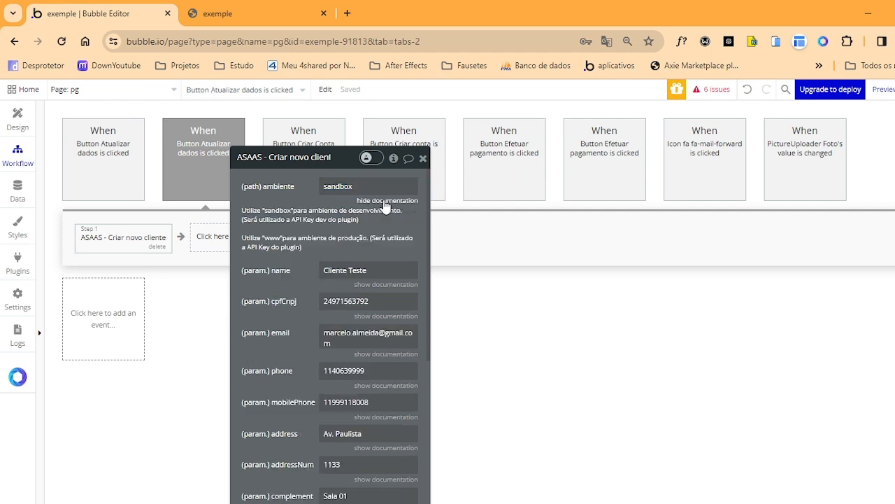
{"action": "double_click", "coordinate": [342, 187]}
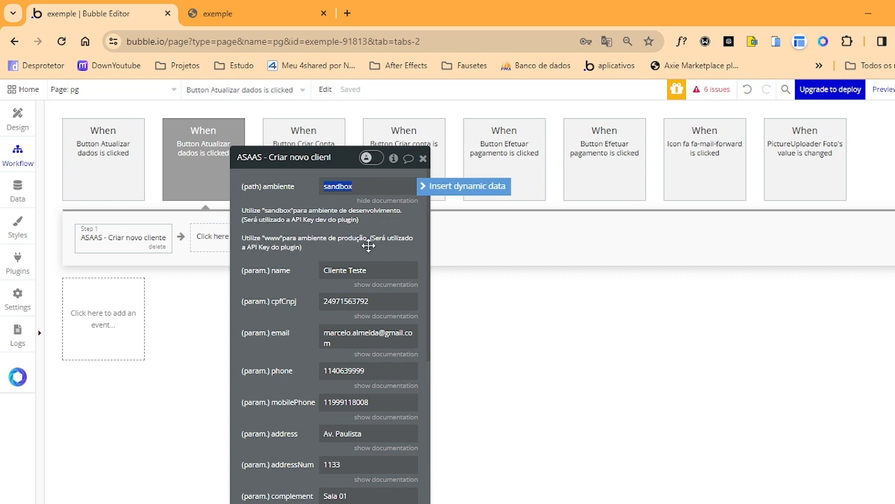
{"action": "left_click", "coordinate": [362, 186]}
Set the customer action's name parameter to the dynamic value Current User's nome
{"action": "left_click", "coordinate": [338, 273]}
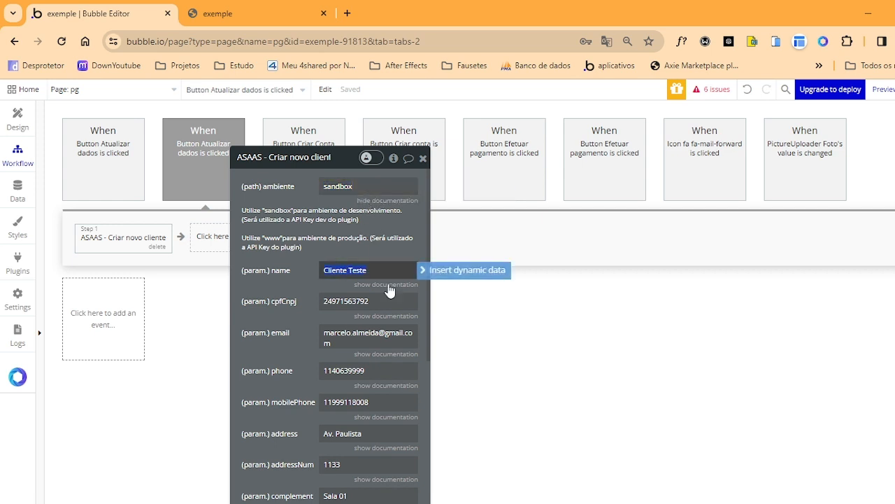
{"action": "left_click", "coordinate": [431, 278]}
{"action": "left_click", "coordinate": [393, 352]}
{"action": "type", "text": "nom"}
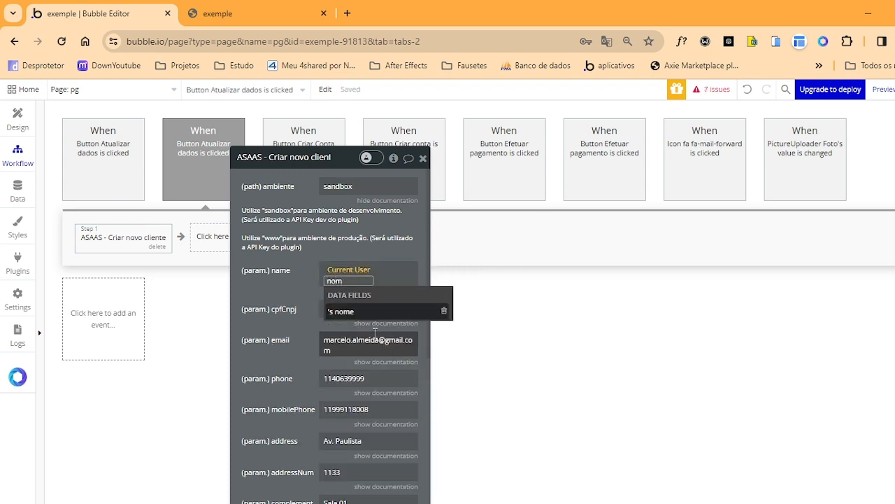
{"action": "left_click", "coordinate": [370, 311]}
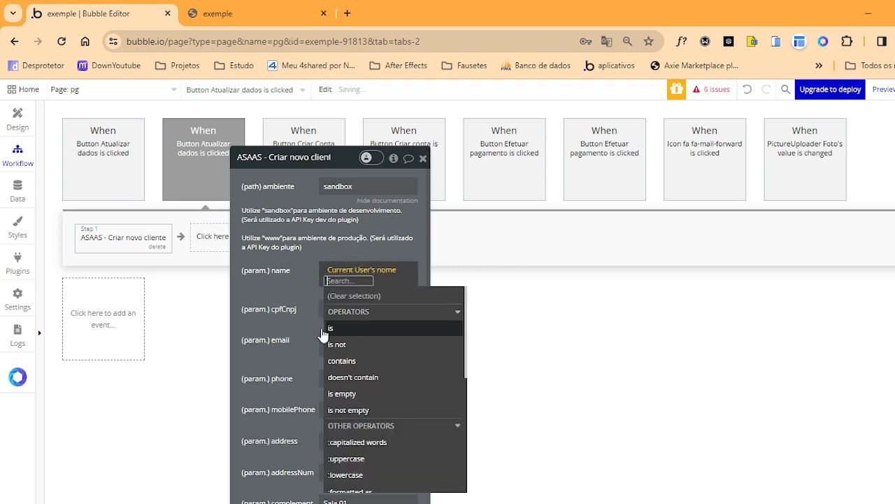
{"action": "left_click", "coordinate": [299, 314]}
Try Current User as the source of the cpfCnpj parameter and look through its data fields
{"action": "left_click", "coordinate": [352, 301]}
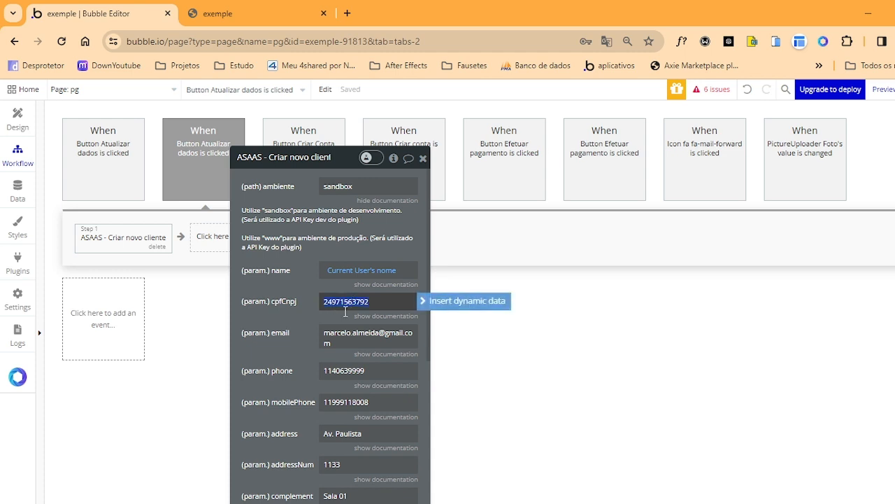
{"action": "left_click", "coordinate": [430, 302]}
{"action": "left_click", "coordinate": [397, 384]}
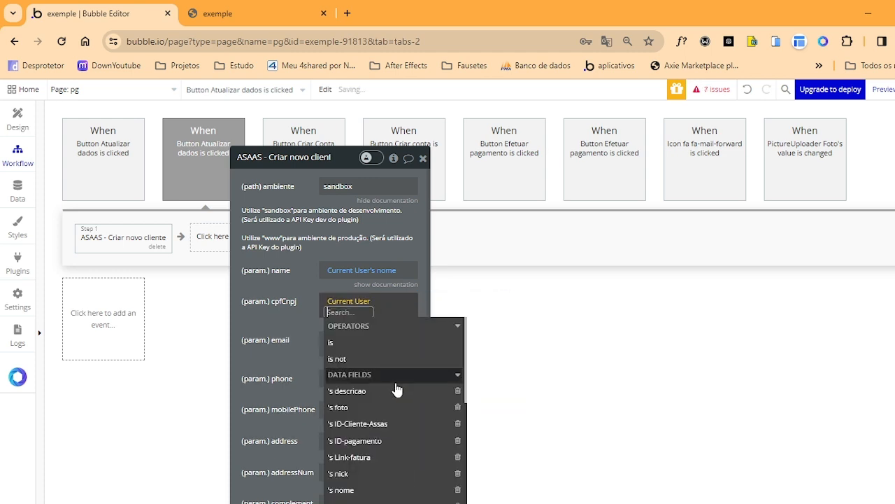
{"action": "scroll", "coordinate": [392, 490], "scroll_direction": "down", "scroll_amount": 1}
{"action": "scroll", "coordinate": [392, 434], "scroll_direction": "down", "scroll_amount": 3}
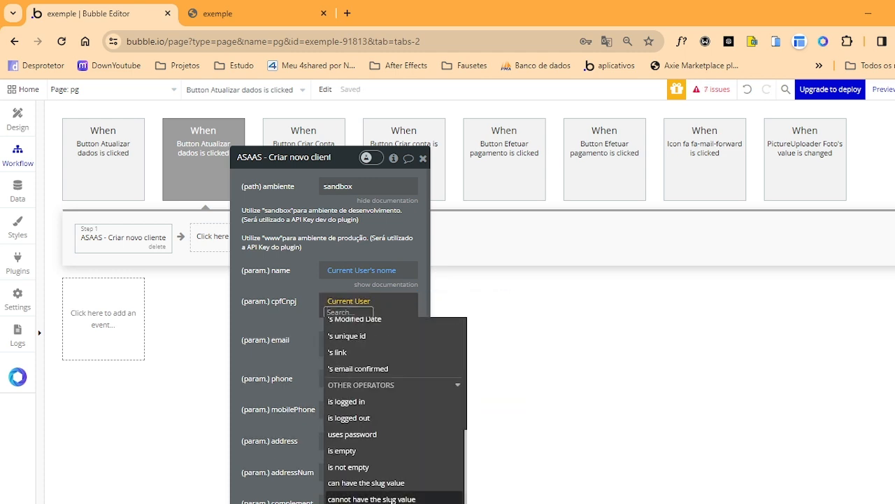
{"action": "scroll", "coordinate": [392, 420], "scroll_direction": "up", "scroll_amount": 3}
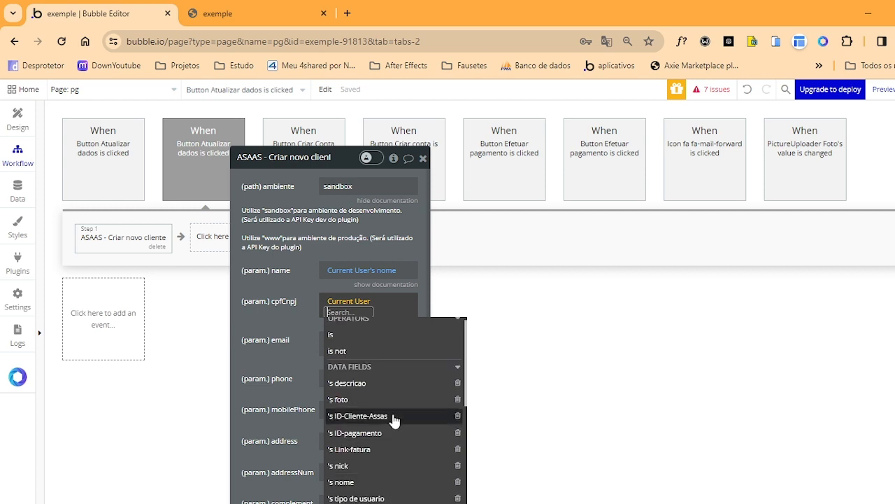
{"action": "left_click", "coordinate": [281, 354]}
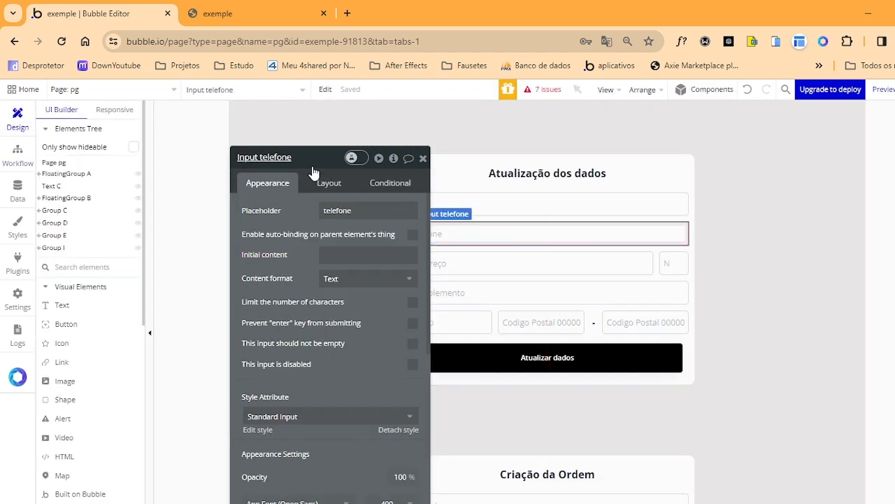
Get the name of the CPF input on the page and set the customer action's cpfCnpj parameter to Input CPF's value
{"action": "left_click_drag", "start_coordinate": [314, 162], "coordinate": [642, 181]}
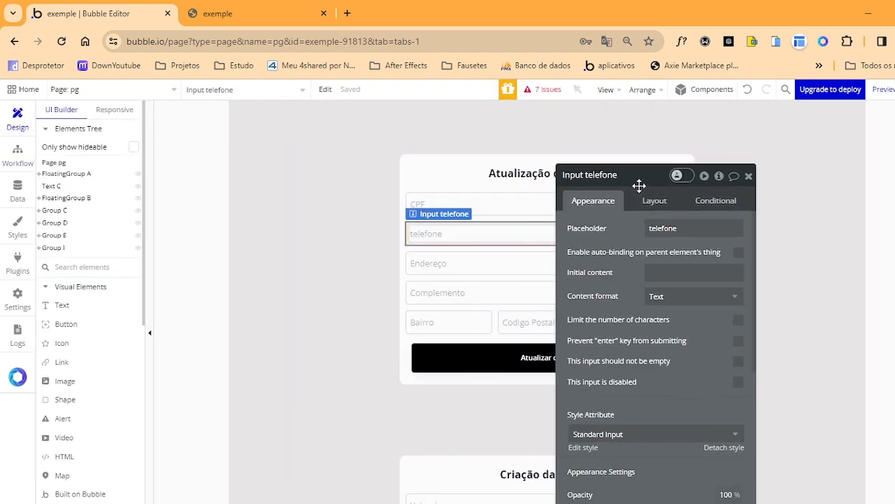
{"action": "left_click", "coordinate": [448, 204]}
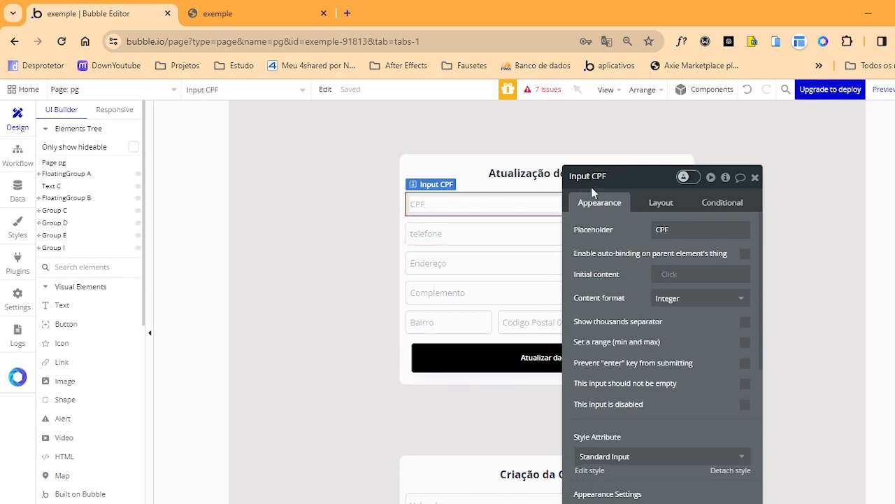
{"action": "double_click", "coordinate": [596, 178]}
{"action": "left_click", "coordinate": [18, 156]}
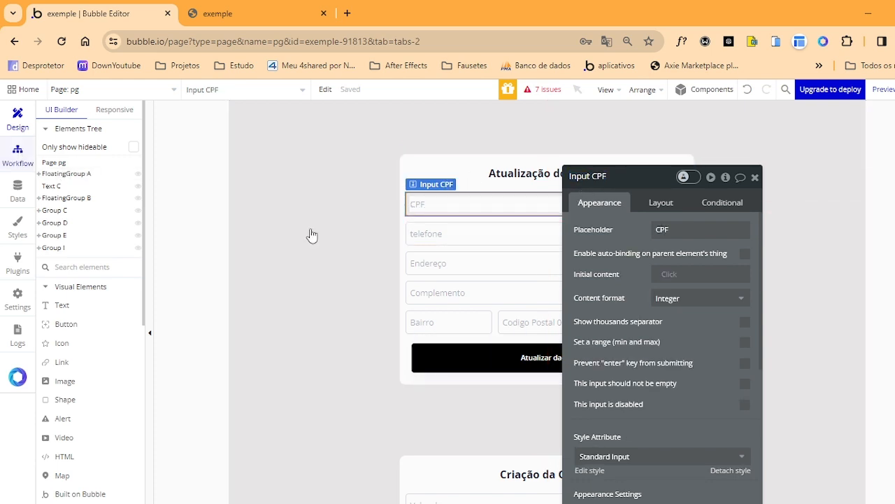
{"action": "left_click", "coordinate": [693, 267]}
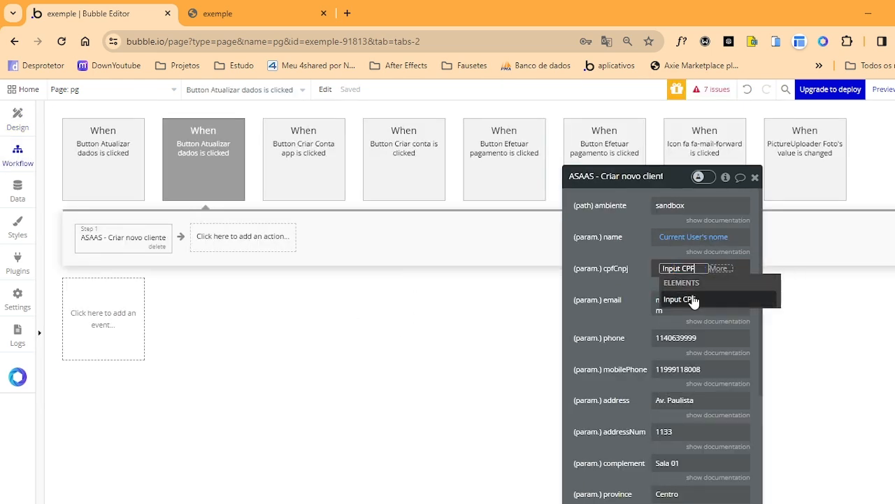
{"action": "left_click", "coordinate": [693, 300]}
{"action": "left_click", "coordinate": [708, 299]}
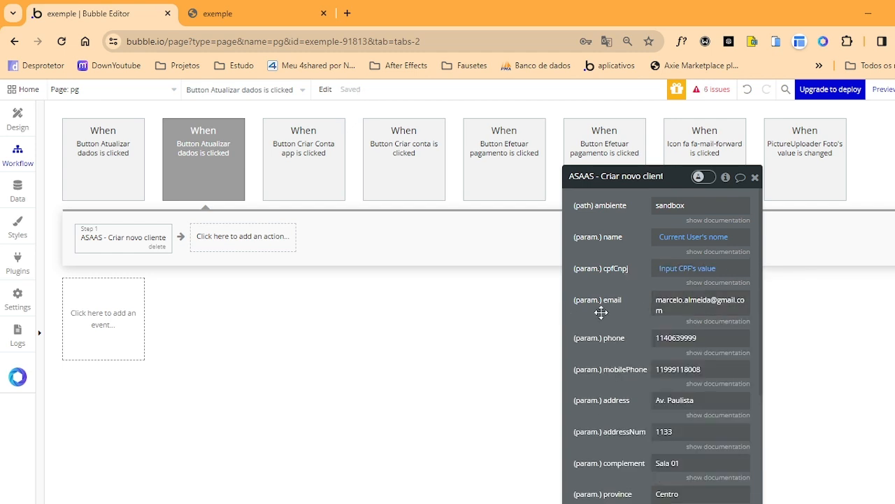
{"action": "left_click", "coordinate": [650, 303]}
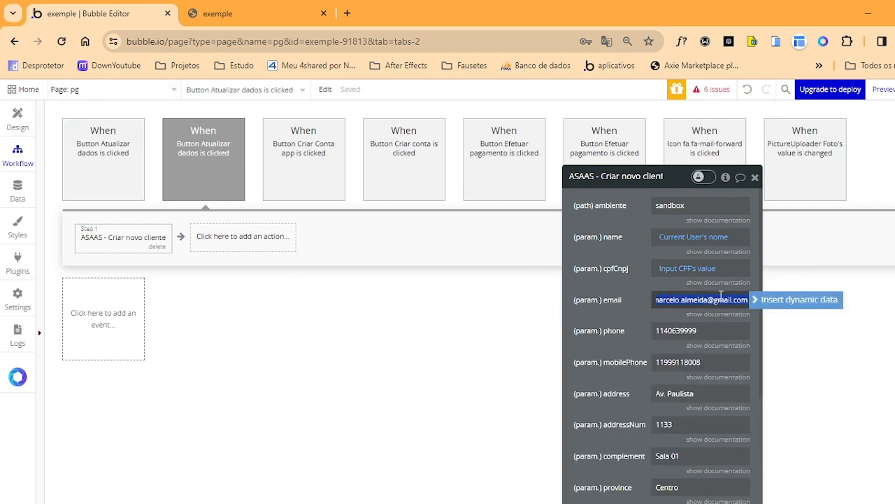
{"action": "left_click", "coordinate": [816, 300]}
{"action": "left_click", "coordinate": [680, 348]}
{"action": "type", "text": "ema"}
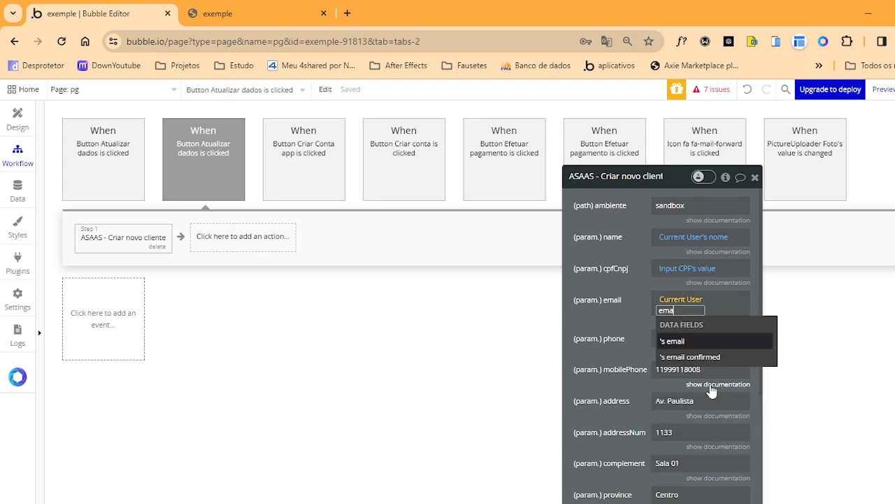
{"action": "left_click", "coordinate": [690, 344]}
{"action": "left_click", "coordinate": [648, 326]}
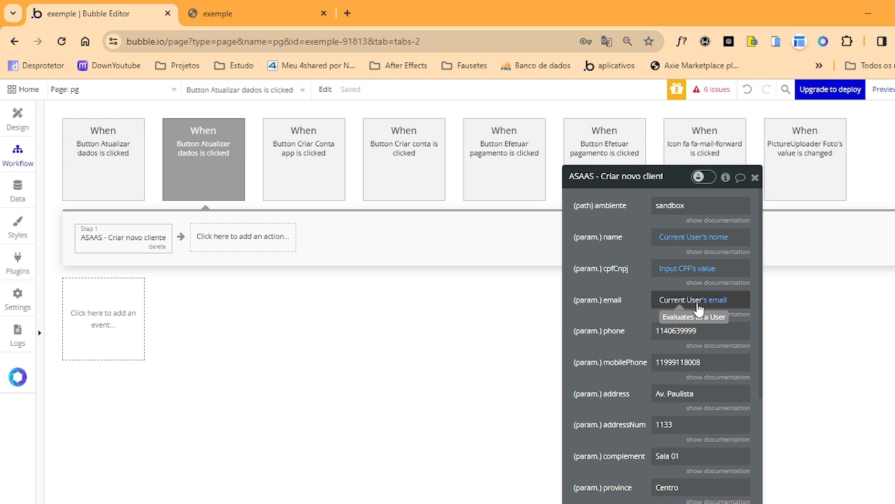
Copy the name of the telefone input in the Atualização dos dados form and reopen the customer action in the Atualizar dados workflow
{"action": "left_click", "coordinate": [25, 117]}
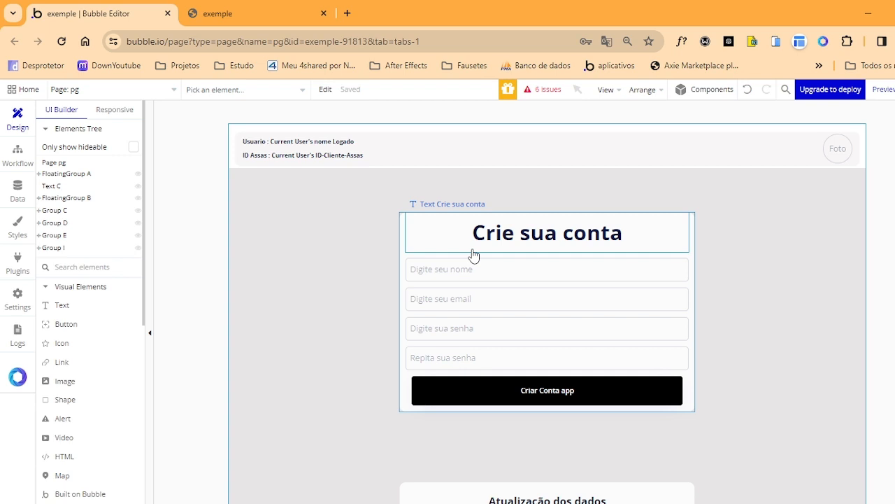
{"action": "scroll", "coordinate": [489, 294], "scroll_direction": "down", "scroll_amount": 3}
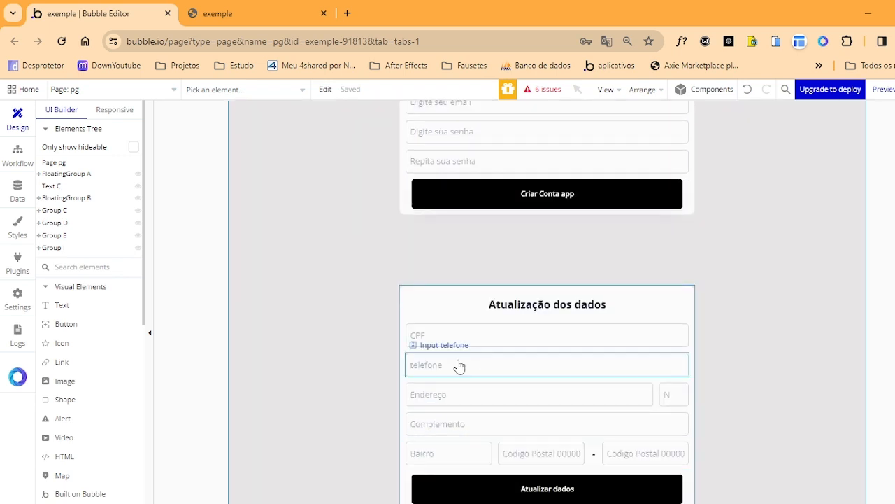
{"action": "double_click", "coordinate": [458, 366]}
{"action": "left_click", "coordinate": [708, 154]}
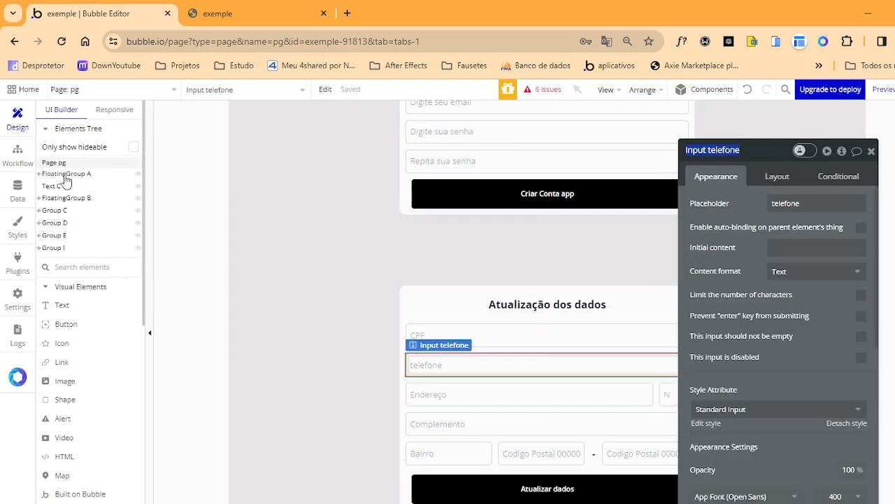
{"action": "left_click", "coordinate": [17, 155]}
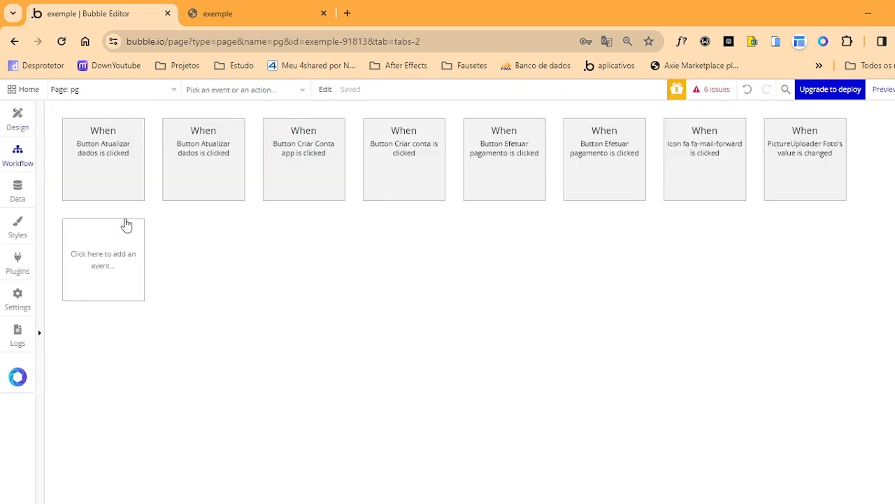
{"action": "left_click", "coordinate": [74, 155]}
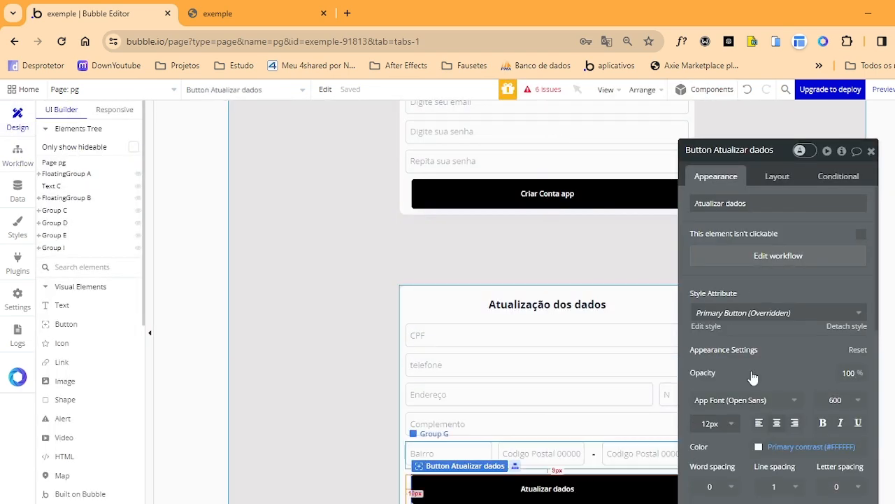
{"action": "left_click", "coordinate": [772, 257]}
{"action": "left_click", "coordinate": [140, 250]}
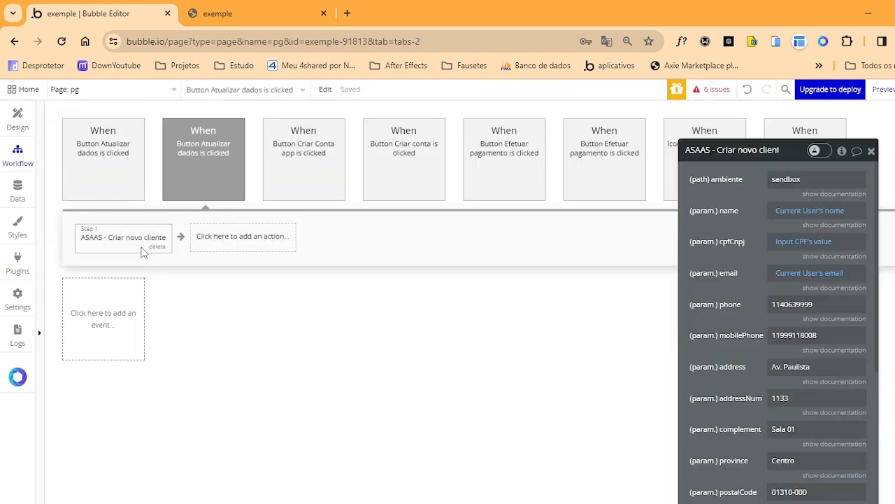
Set the customer action's phone parameter to the dynamic value Input telefone's value
{"action": "double_click", "coordinate": [812, 306]}
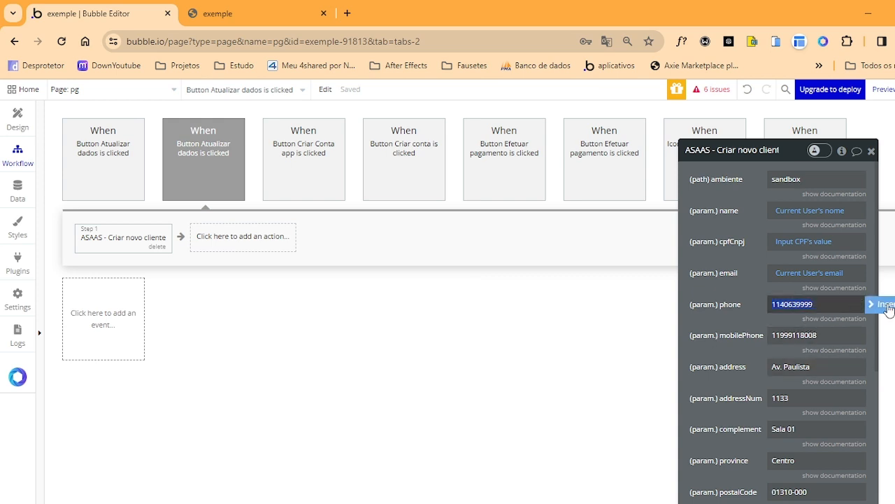
{"action": "left_click", "coordinate": [886, 308]}
{"action": "type", "text": "telefone"}
{"action": "left_click", "coordinate": [820, 336]}
{"action": "left_click", "coordinate": [849, 346]}
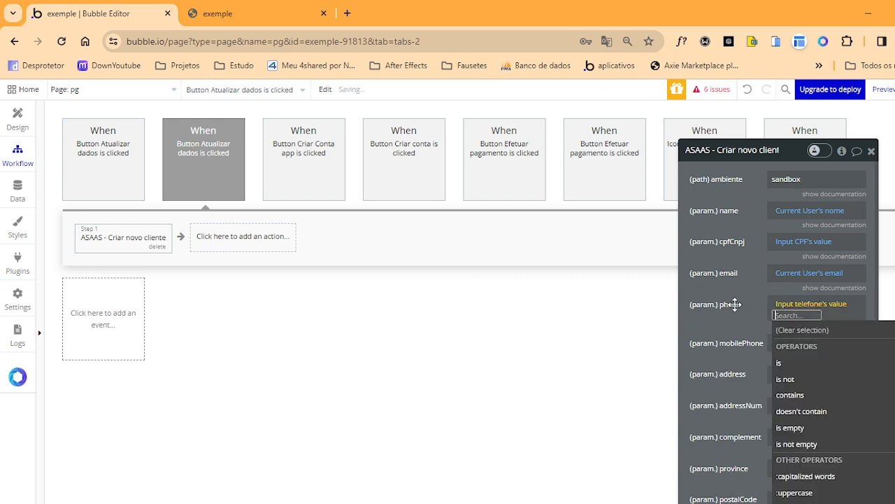
Set the customer action's mobilePhone parameter to Input telefone's value as well
{"action": "double_click", "coordinate": [805, 335]}
{"action": "left_click", "coordinate": [884, 337]}
{"action": "type", "text": "Input telefone"}
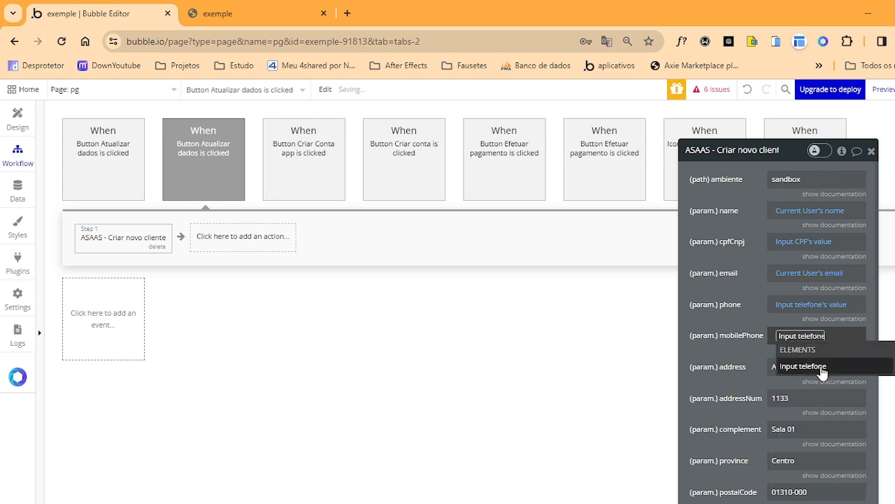
{"action": "left_click", "coordinate": [812, 367]}
{"action": "left_click", "coordinate": [825, 372]}
{"action": "left_click", "coordinate": [756, 336]}
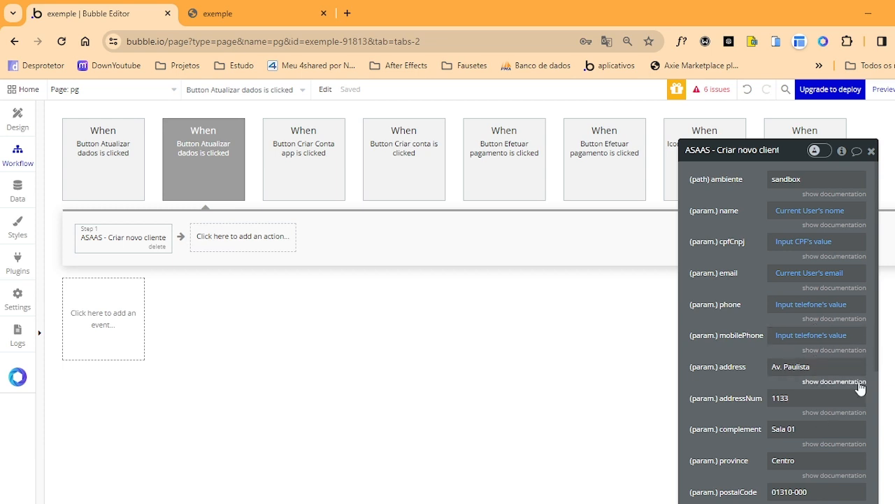
Add the ASAAS - Atualizar cliente existente action as the workflow's second step and select its id value
{"action": "left_click", "coordinate": [259, 250]}
{"action": "mouse_move", "coordinate": [265, 403]}
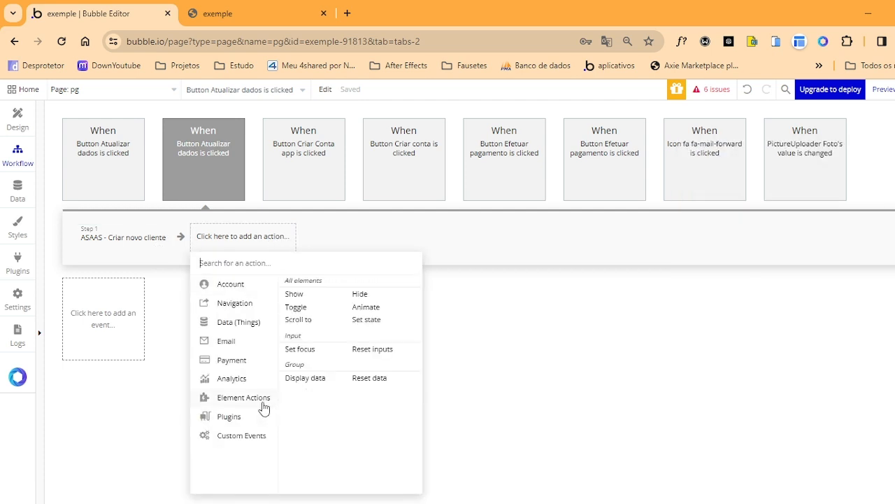
{"action": "mouse_move", "coordinate": [257, 422]}
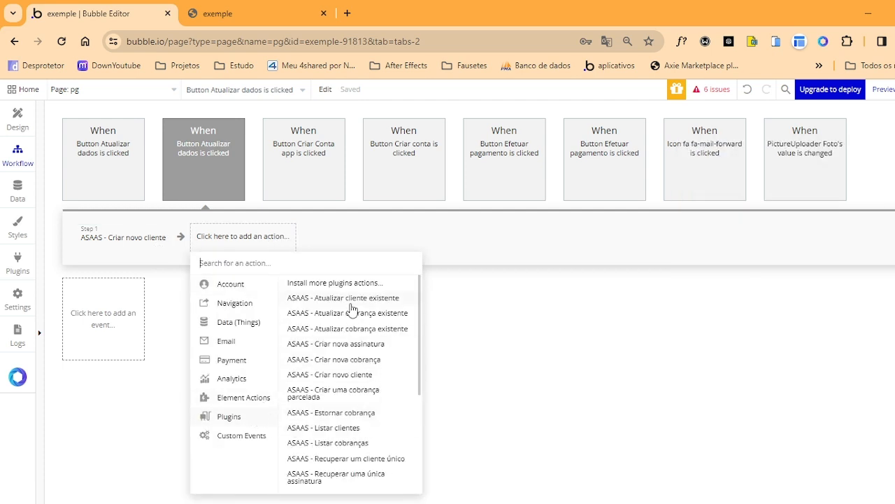
{"action": "left_click", "coordinate": [373, 301]}
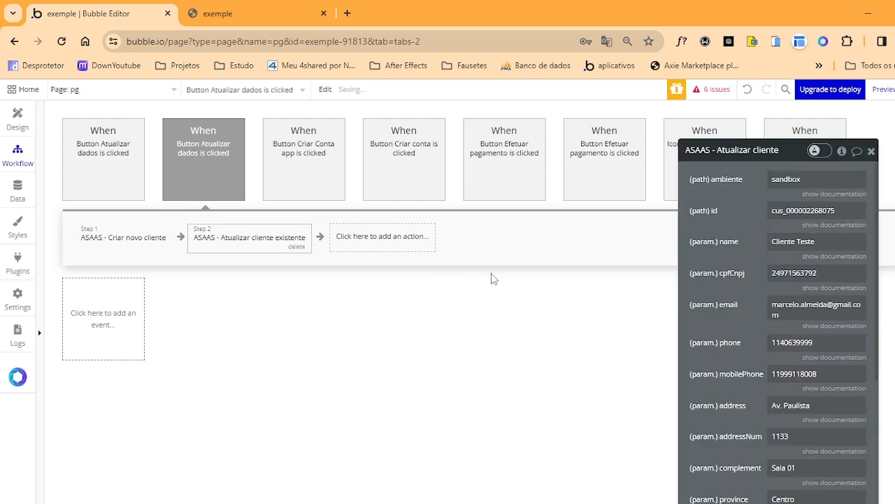
{"action": "double_click", "coordinate": [813, 212]}
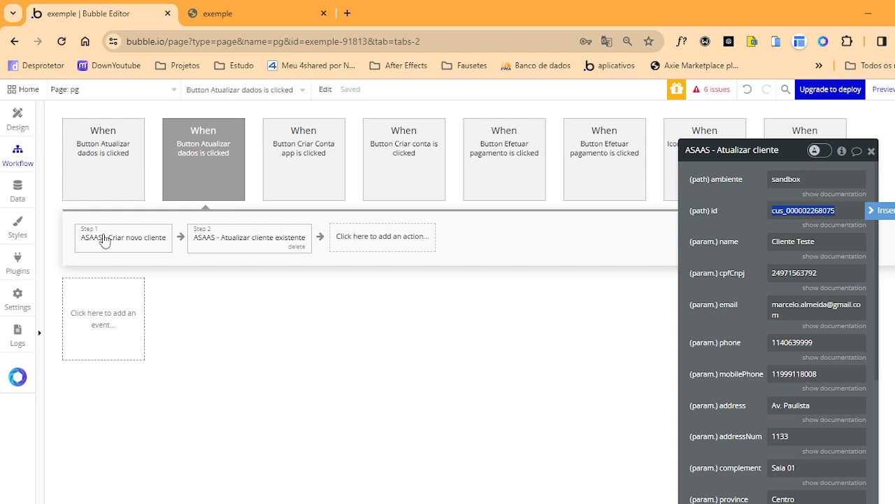
Delete the ASAAS - Atualizar cliente existente action from the workflow and reopen the ASAAS - Criar novo cliente action's settings
{"action": "left_click", "coordinate": [296, 247]}
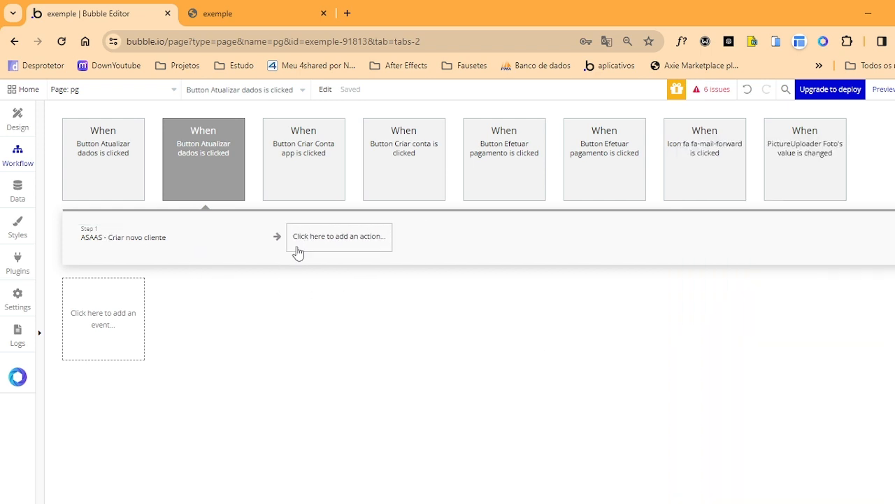
{"action": "left_click", "coordinate": [124, 248]}
{"action": "left_click_drag", "start_coordinate": [743, 344], "coordinate": [540, 284]}
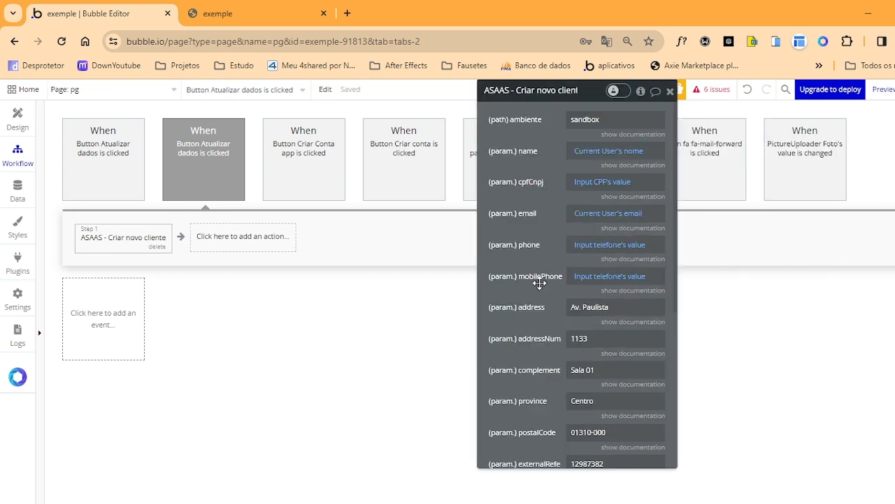
Copy the name of the Endereço input in the Atualização dos dados form and return to the customer action
{"action": "left_click", "coordinate": [18, 119]}
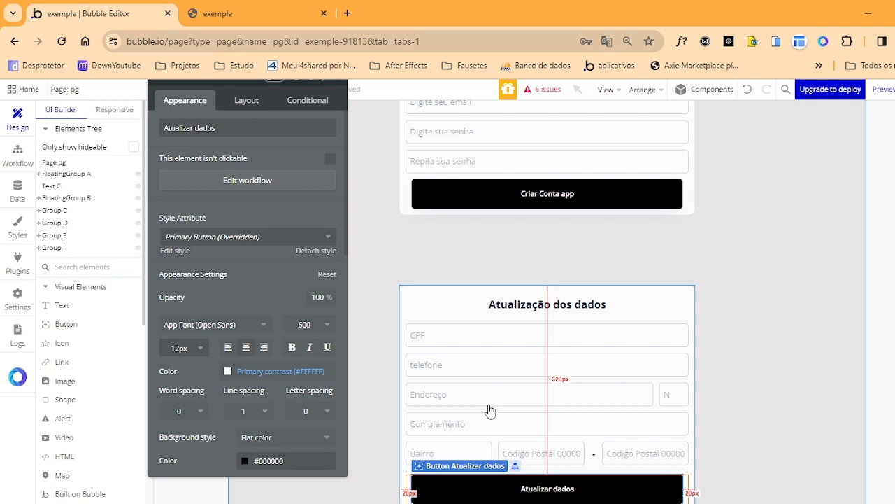
{"action": "left_click", "coordinate": [489, 396]}
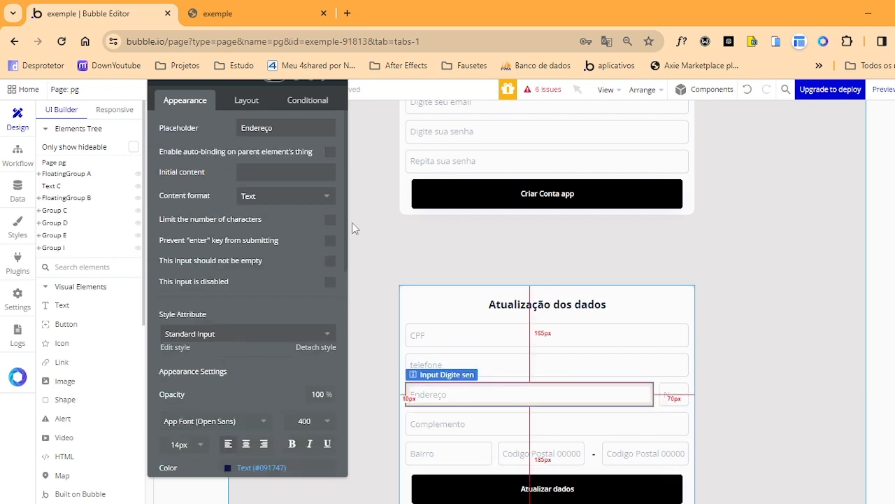
{"action": "left_click", "coordinate": [180, 136]}
{"action": "key", "text": "ctrl+c"}
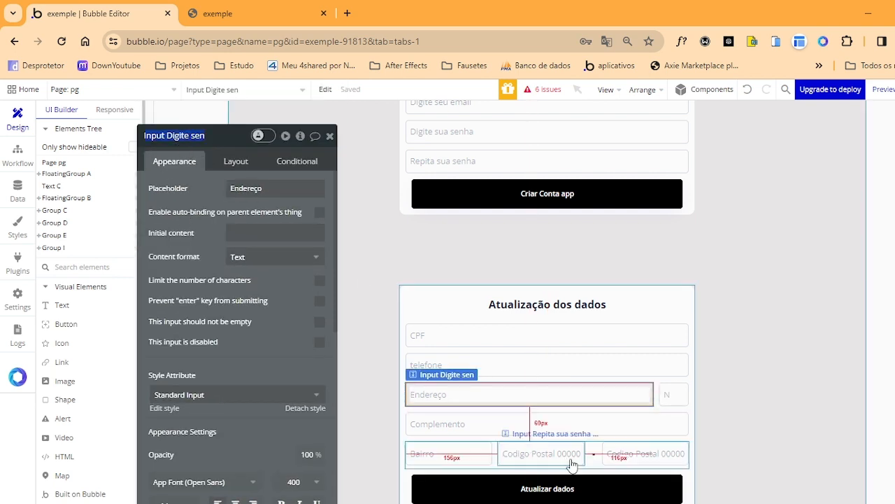
{"action": "left_click", "coordinate": [17, 154]}
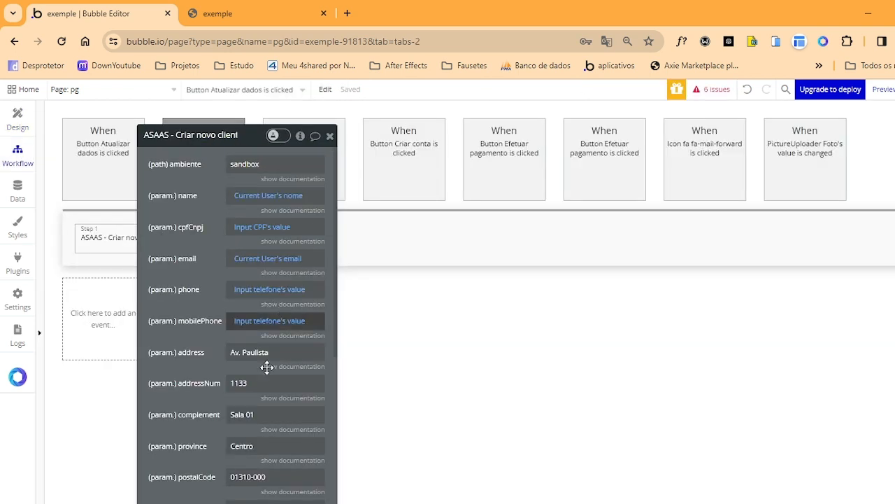
Set the customer action's address parameter to the dynamic value Input Digite sen's value
{"action": "left_click", "coordinate": [372, 356]}
{"action": "key", "text": "ctrl+v"}
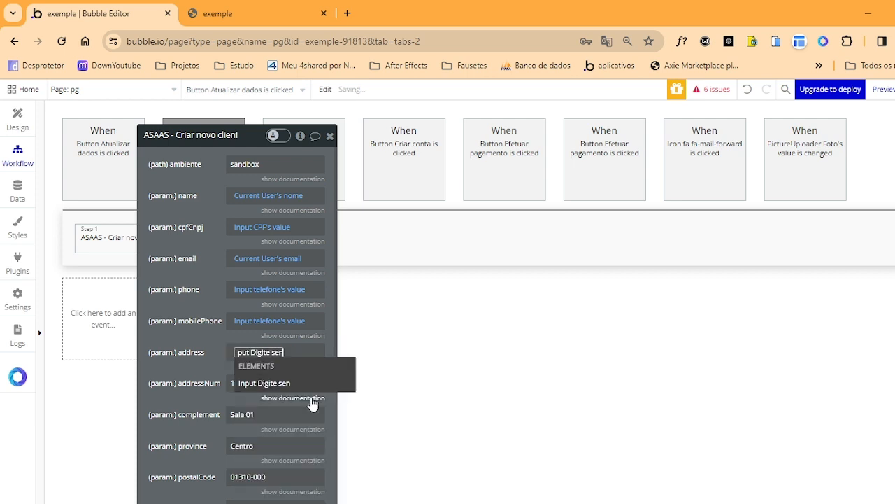
{"action": "left_click", "coordinate": [313, 383]}
{"action": "left_click", "coordinate": [296, 396]}
{"action": "left_click", "coordinate": [193, 346]}
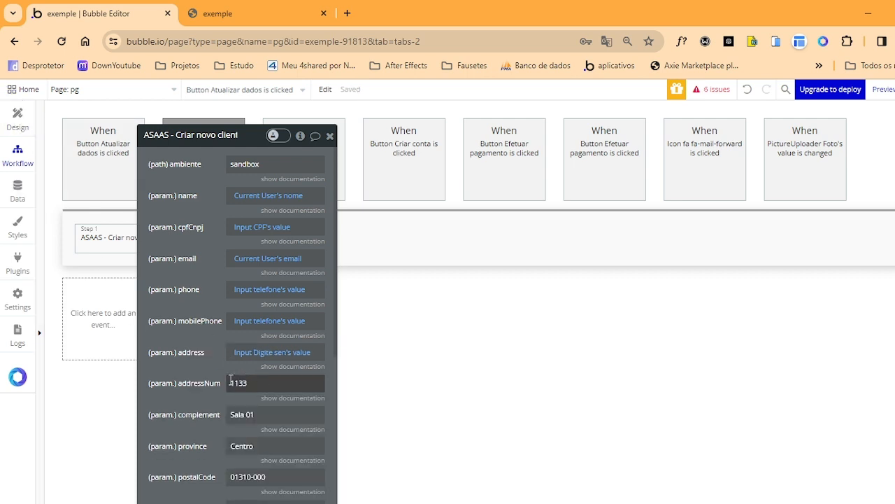
Show the documentation of the customer action's addressNum and complement parameters
{"action": "left_click_drag", "start_coordinate": [232, 383], "coordinate": [247, 381]}
{"action": "scroll", "coordinate": [221, 385], "scroll_direction": "down", "scroll_amount": 2}
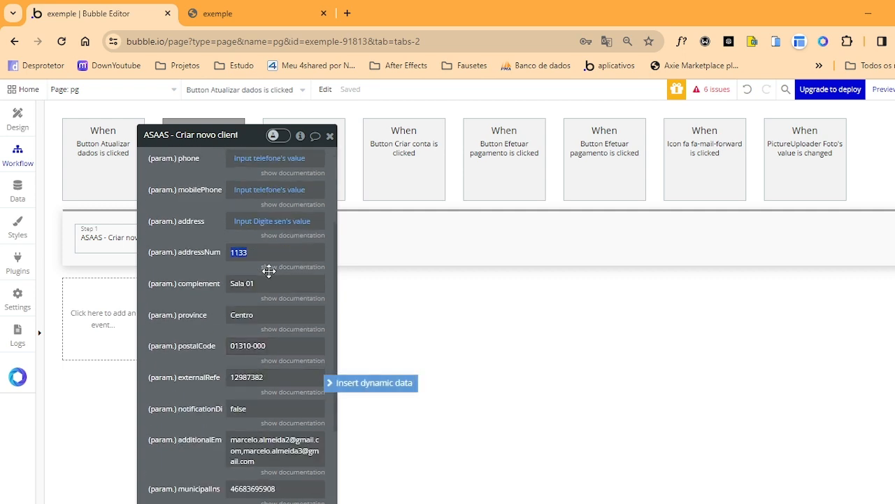
{"action": "left_click", "coordinate": [292, 266]}
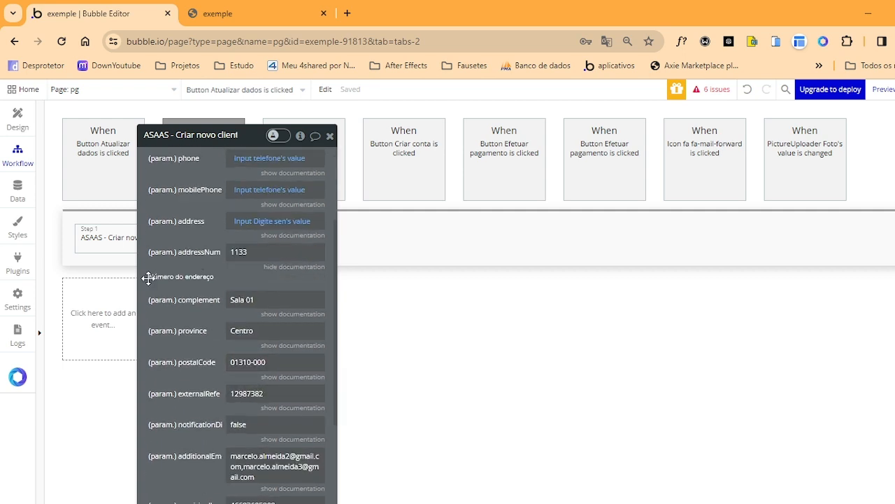
{"action": "left_click", "coordinate": [289, 315]}
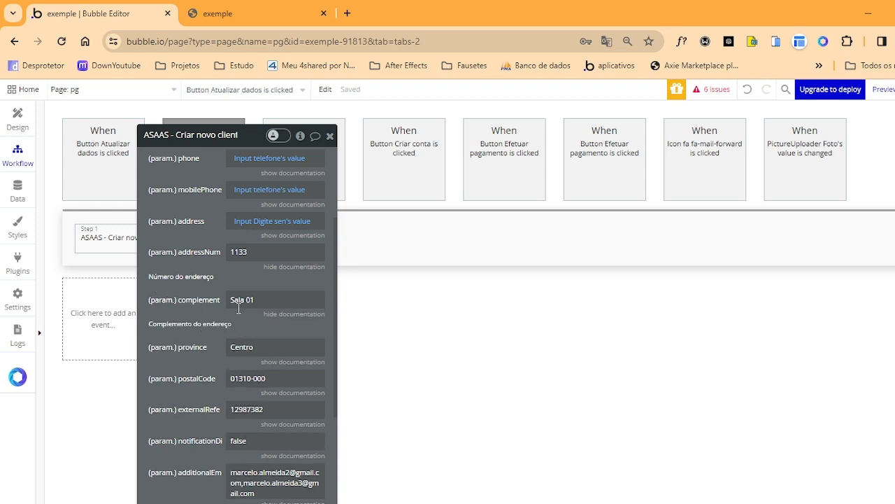
Copy the name of the N input beside Endereço in the form and return to the customer action
{"action": "left_click", "coordinate": [18, 118]}
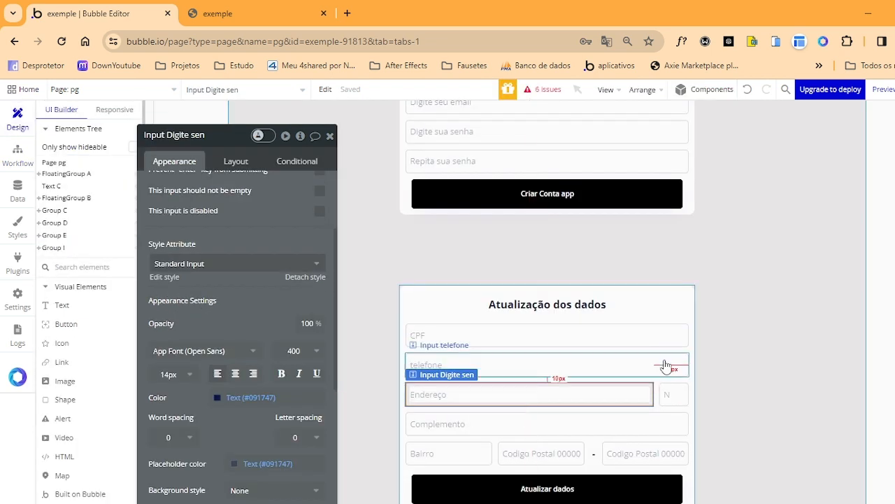
{"action": "left_click", "coordinate": [673, 393]}
{"action": "left_click", "coordinate": [223, 137]}
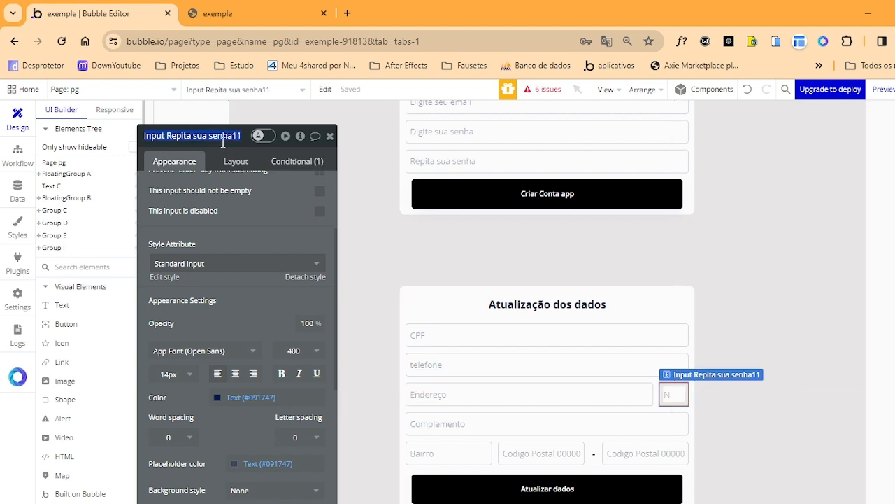
{"action": "left_click", "coordinate": [18, 155]}
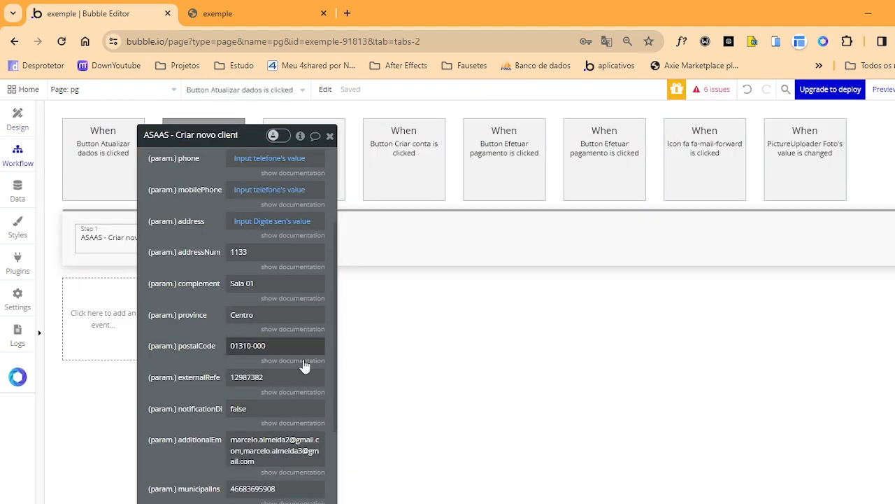
Set the customer action's addressNum parameter to the dynamic value Input Repita sua senha11's value
{"action": "left_click", "coordinate": [256, 262]}
{"action": "left_click", "coordinate": [345, 261]}
{"action": "type", "text": "senha"}
{"action": "left_click", "coordinate": [290, 281]}
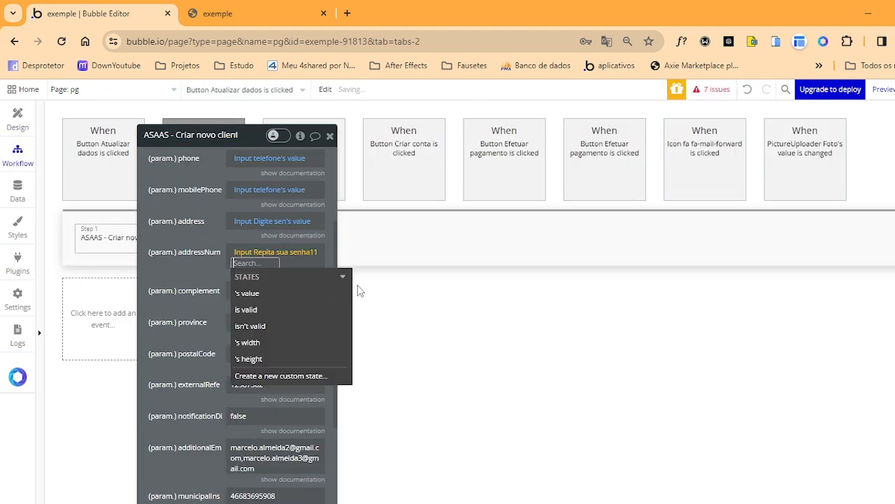
{"action": "left_click", "coordinate": [195, 261]}
Copy the name of the Complemento input in the form and return to the customer action
{"action": "left_click", "coordinate": [26, 118]}
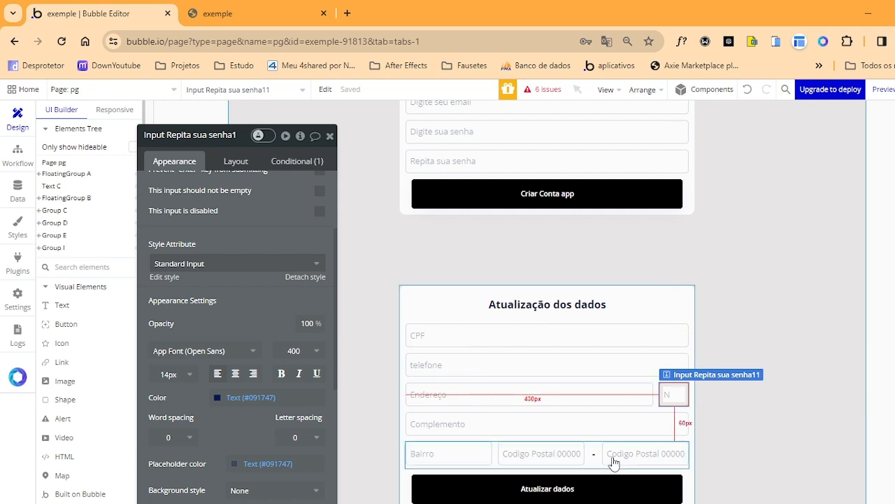
{"action": "left_click", "coordinate": [491, 438]}
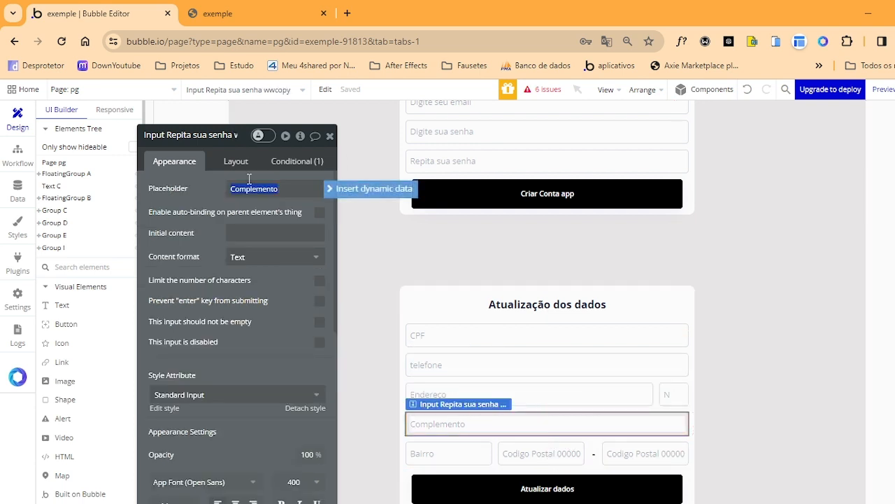
{"action": "left_click", "coordinate": [17, 154]}
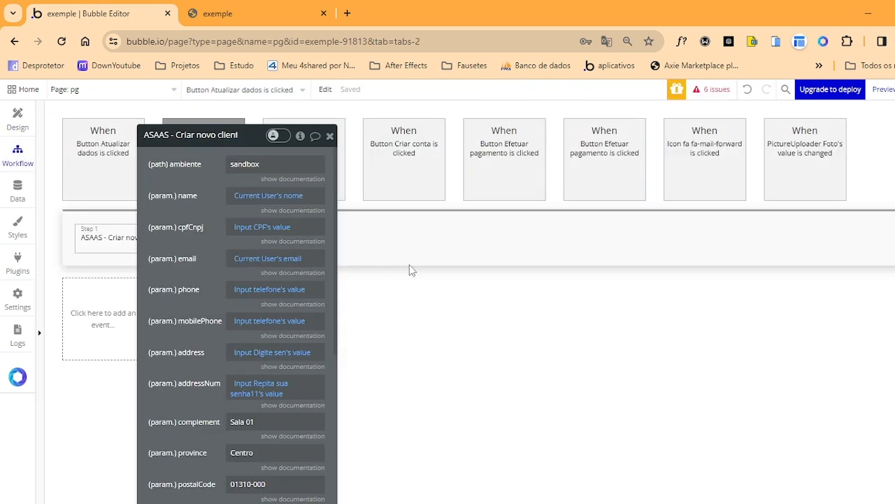
Set the customer action's complement parameter to the dynamic value Input Repita sua senha wwcopy's value
{"action": "left_click", "coordinate": [264, 422]}
{"action": "left_click", "coordinate": [365, 425]}
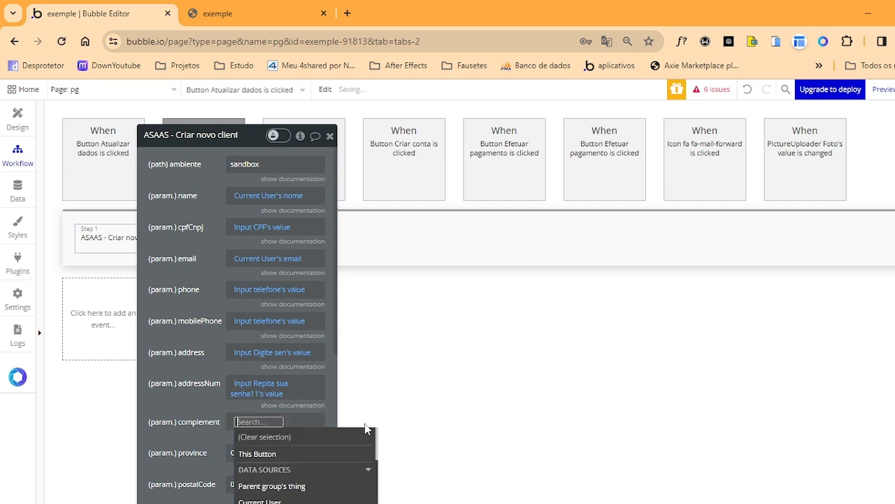
{"action": "type", "text": "Input Repita sua senha wwcopy"}
{"action": "left_click", "coordinate": [303, 453]}
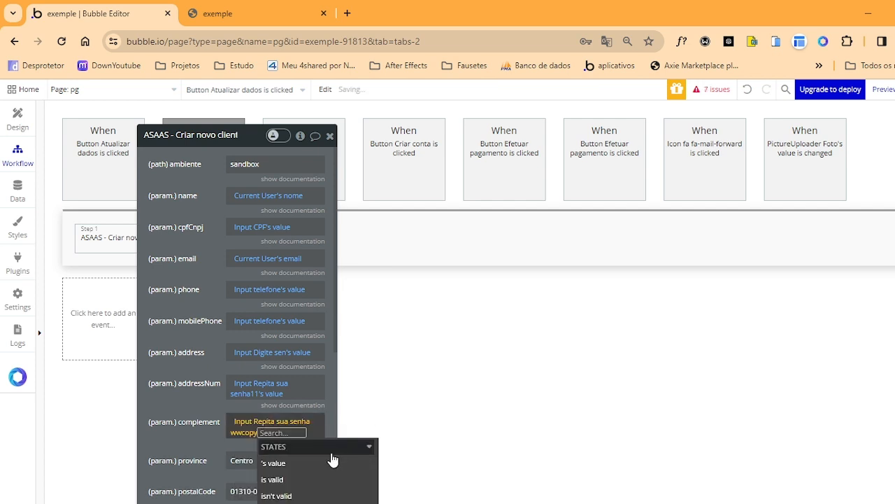
{"action": "left_click", "coordinate": [275, 463]}
{"action": "left_click", "coordinate": [199, 415]}
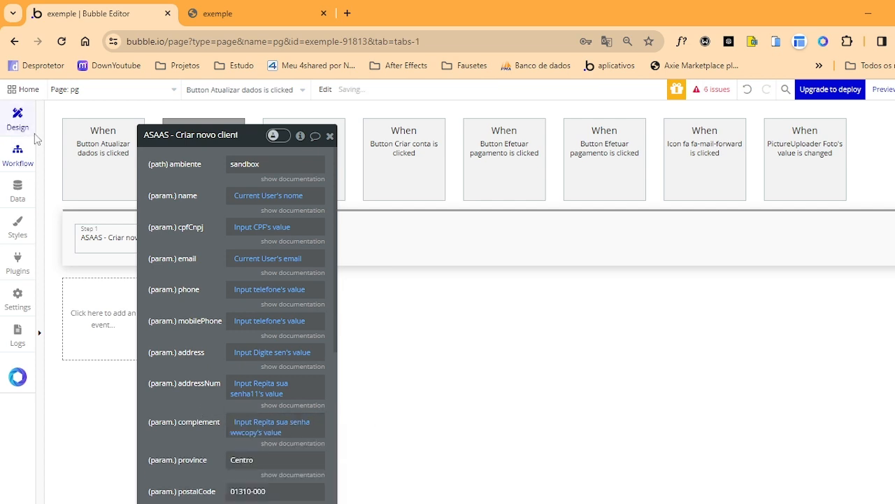
Copy the name of the Bairro input in the form and return to the customer action
{"action": "left_click", "coordinate": [17, 121]}
{"action": "left_click", "coordinate": [452, 454]}
{"action": "left_click", "coordinate": [203, 135]}
{"action": "key", "text": "ctrl+c"}
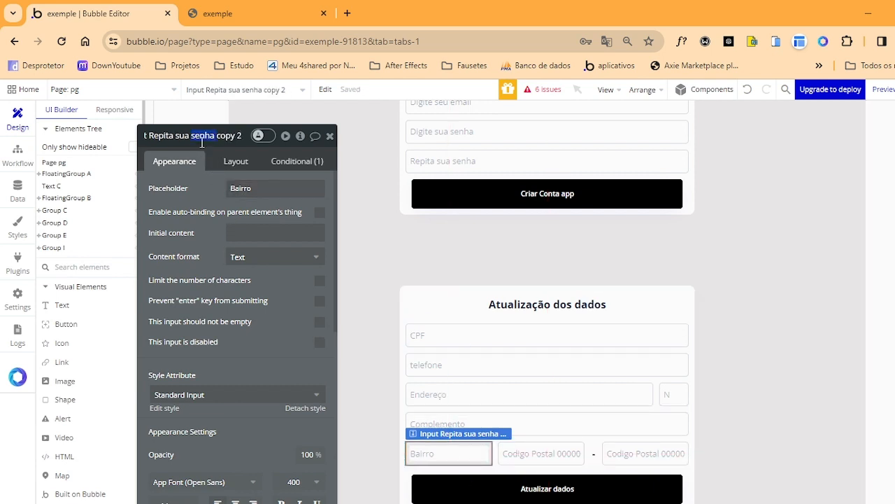
{"action": "left_click", "coordinate": [9, 160]}
Set the customer action's province parameter to the dynamic value Input Repita sua senha copy 2's value
{"action": "left_click_drag", "start_coordinate": [230, 462], "coordinate": [262, 462]}
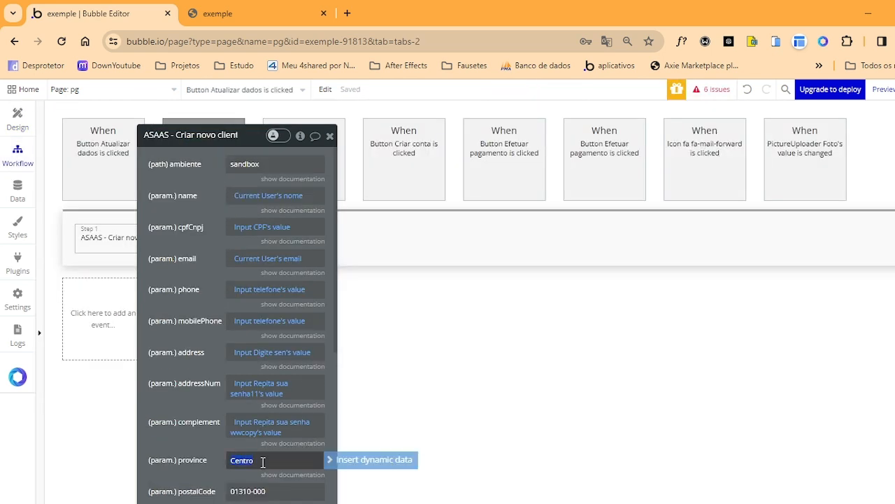
{"action": "left_click", "coordinate": [360, 469]}
{"action": "key", "text": "ctrl+v"}
{"action": "left_click", "coordinate": [287, 490]}
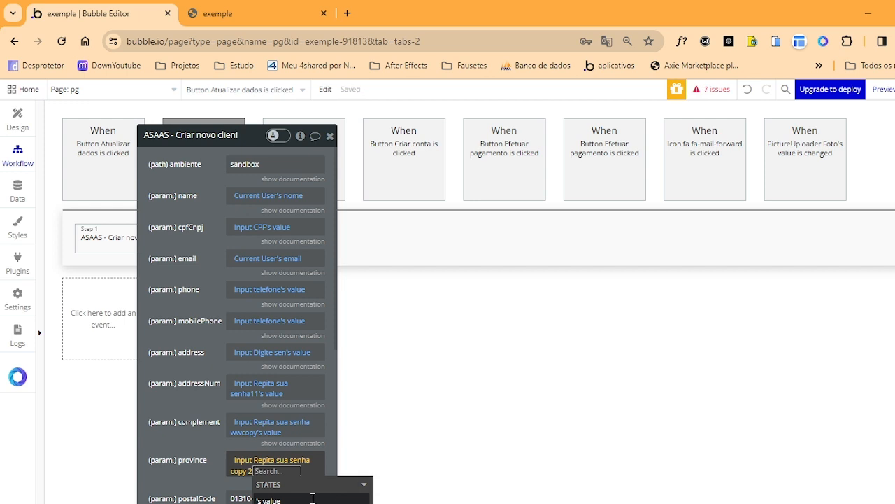
{"action": "left_click", "coordinate": [313, 499]}
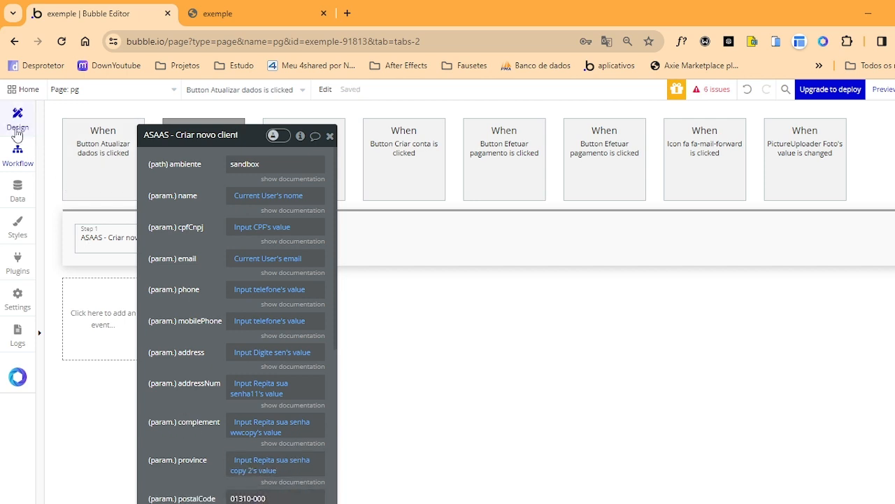
Review the character limit and content format of the first Codigo Postal input, keeping the Text (numbers only) format
{"action": "left_click", "coordinate": [17, 126]}
{"action": "left_click", "coordinate": [573, 452]}
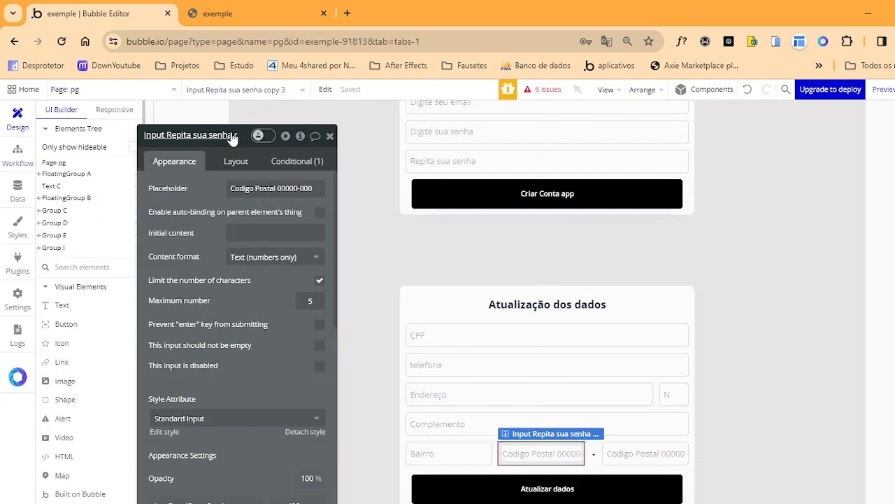
{"action": "left_click", "coordinate": [311, 300]}
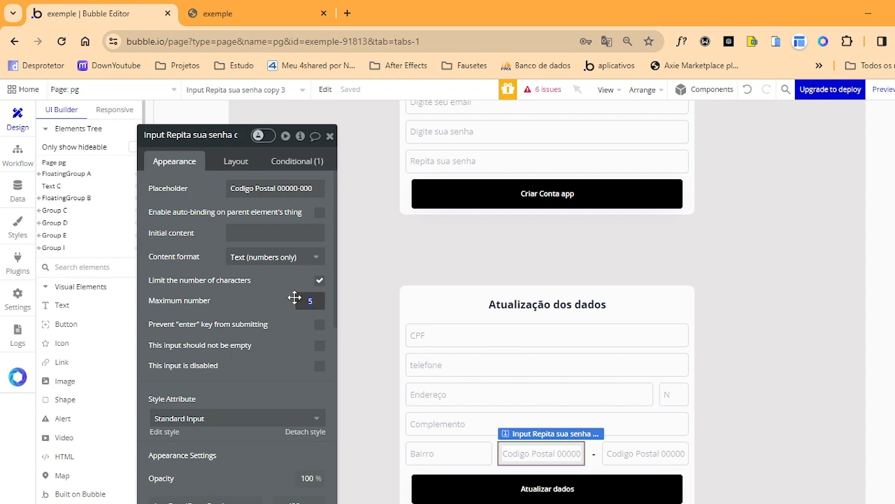
{"action": "left_click", "coordinate": [308, 256]}
{"action": "scroll", "coordinate": [273, 433], "scroll_direction": "down", "scroll_amount": 1}
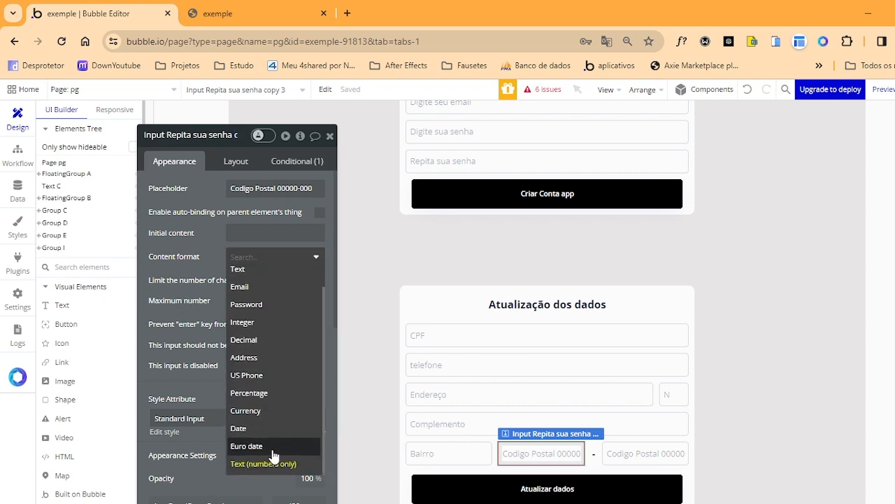
{"action": "left_click", "coordinate": [273, 464]}
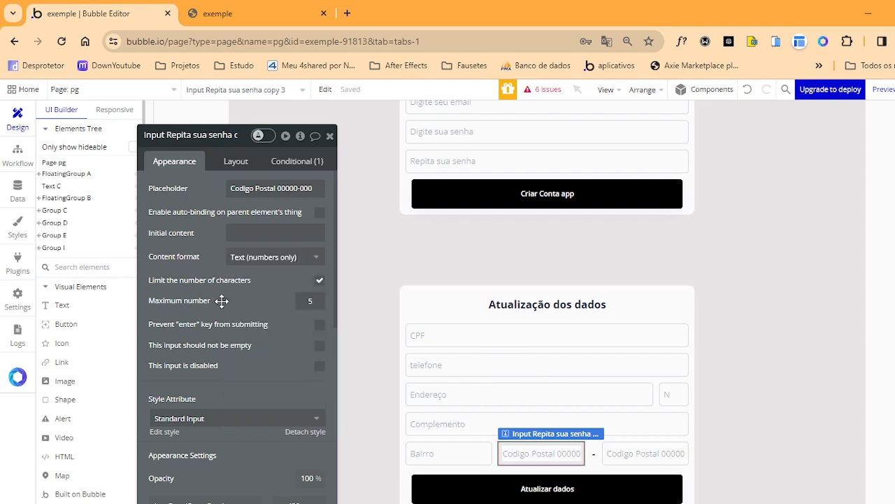
{"action": "left_click", "coordinate": [186, 122]}
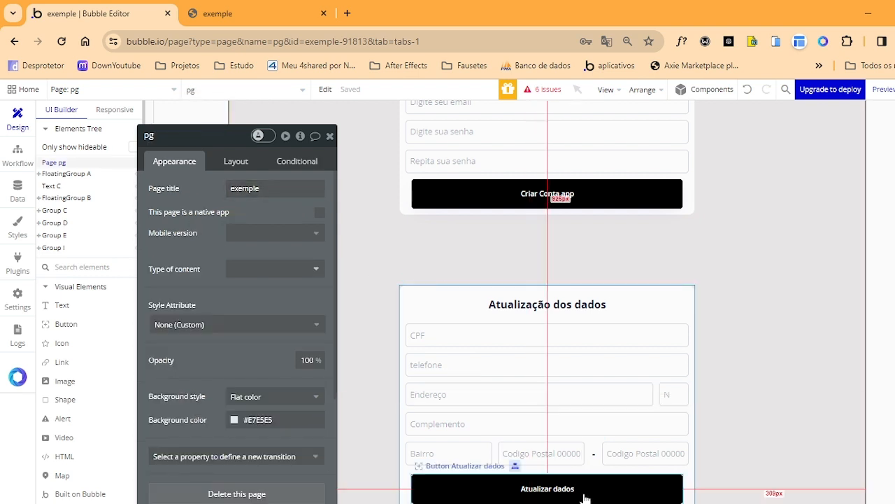
Copy the name of the first Codigo Postal input and return to the customer action's postalCode parameter
{"action": "left_click", "coordinate": [552, 455]}
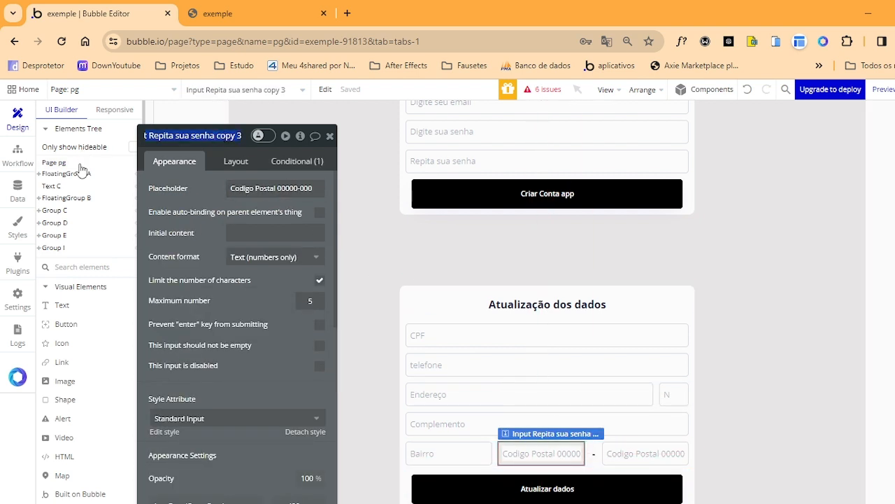
{"action": "left_click", "coordinate": [18, 154]}
{"action": "scroll", "coordinate": [296, 420], "scroll_direction": "down", "scroll_amount": 2}
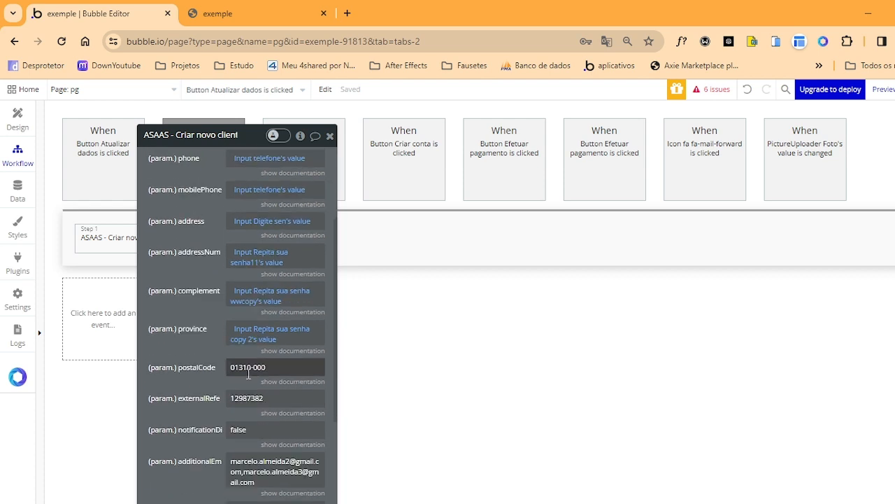
Replace the postalCode parameter's content with the dynamic value Input Repita sua senha copy 3's value followed by a hyphen
{"action": "left_click", "coordinate": [257, 371]}
{"action": "key", "text": "ctrl+a"}
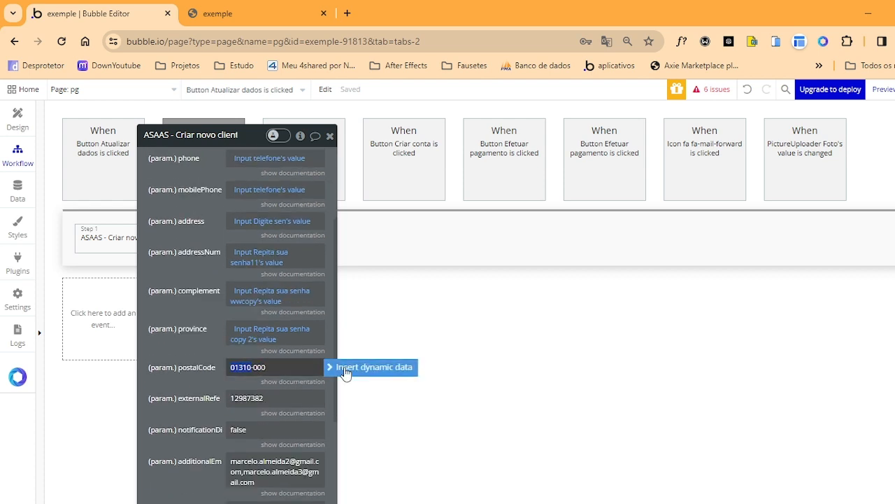
{"action": "type", "text": "Input Repita s"}
{"action": "left_click", "coordinate": [278, 402]}
{"action": "left_click", "coordinate": [292, 411]}
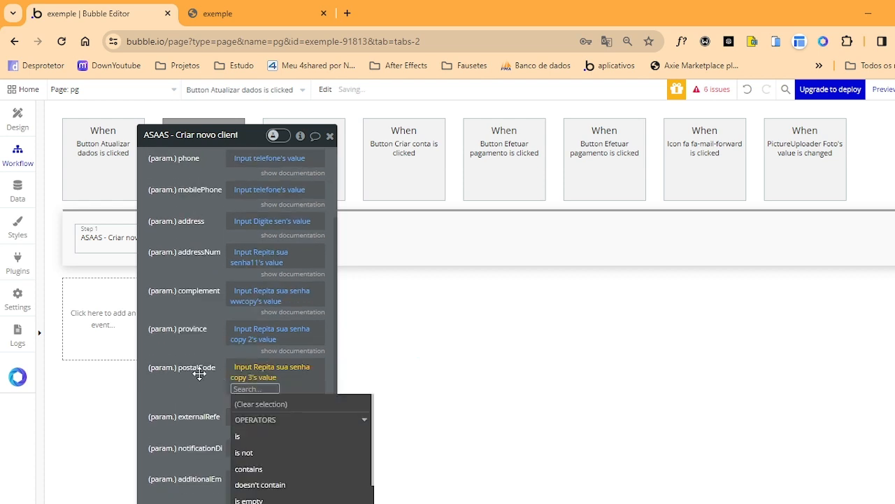
{"action": "left_click", "coordinate": [198, 371]}
{"action": "left_click", "coordinate": [295, 378]}
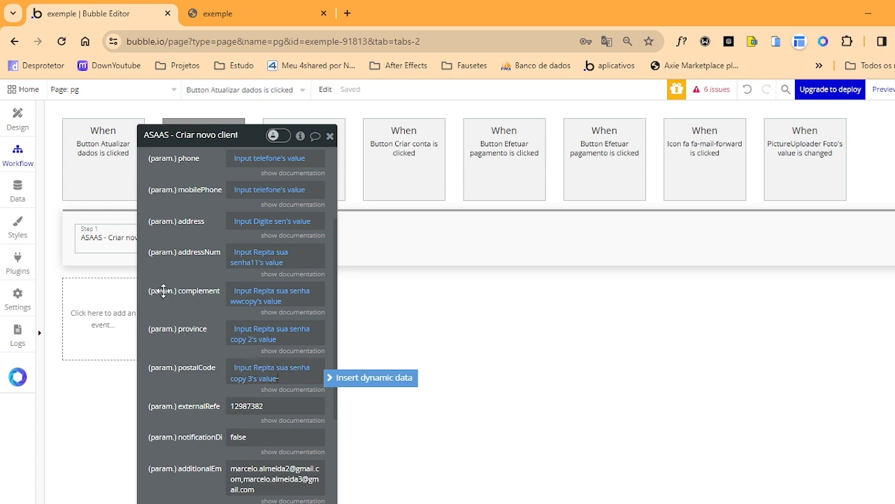
Review the character limit of the second Codigo Postal input, copy its name and return to the customer action's parameters
{"action": "left_click", "coordinate": [17, 119]}
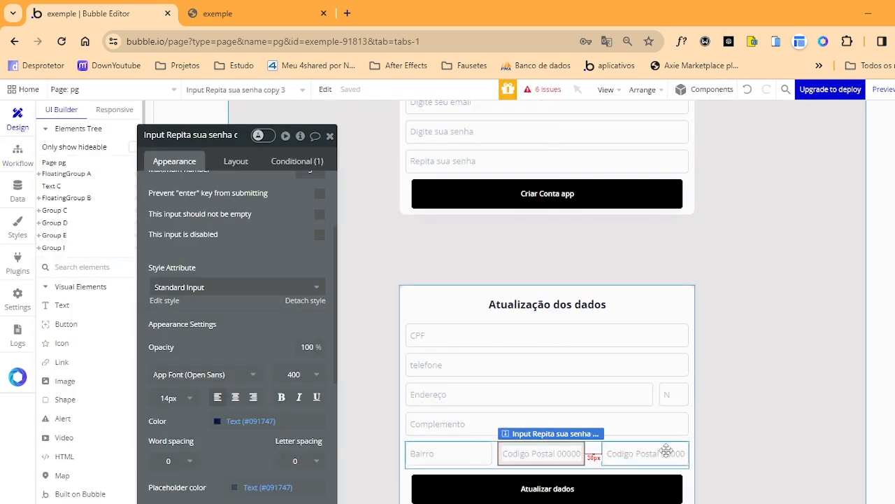
{"action": "left_click", "coordinate": [665, 454]}
{"action": "left_click", "coordinate": [220, 136]}
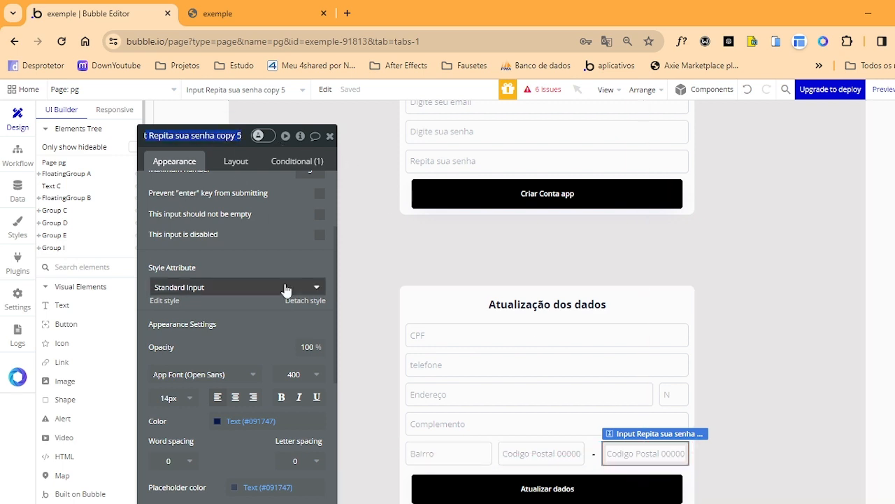
{"action": "scroll", "coordinate": [294, 301], "scroll_direction": "up", "scroll_amount": 3}
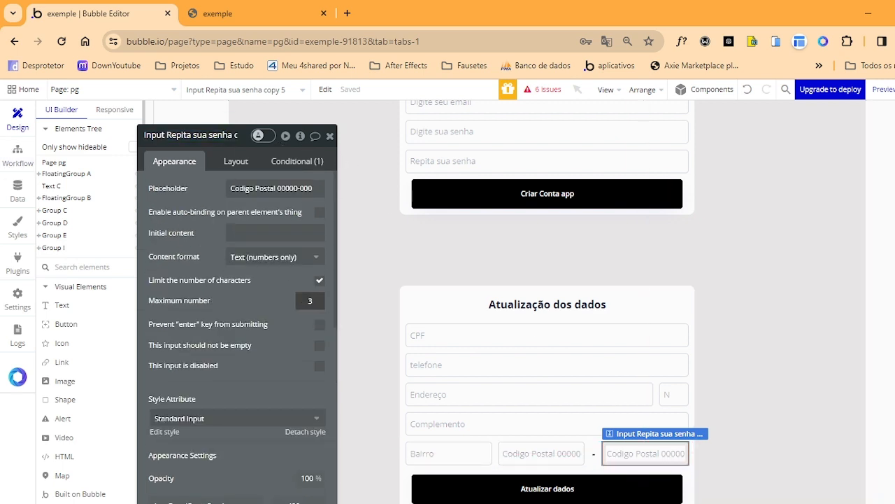
{"action": "left_click", "coordinate": [17, 154]}
Append the dynamic value Input Repita sua senha copy 5's value after the hyphen in the customer action's postalCode parameter
{"action": "scroll", "coordinate": [308, 349], "scroll_direction": "down", "scroll_amount": 8}
{"action": "left_click", "coordinate": [292, 257]}
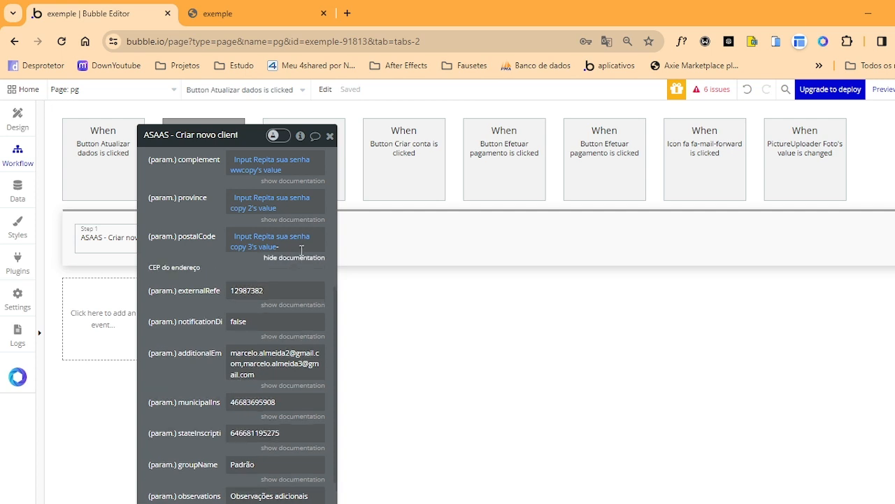
{"action": "left_click", "coordinate": [311, 243]}
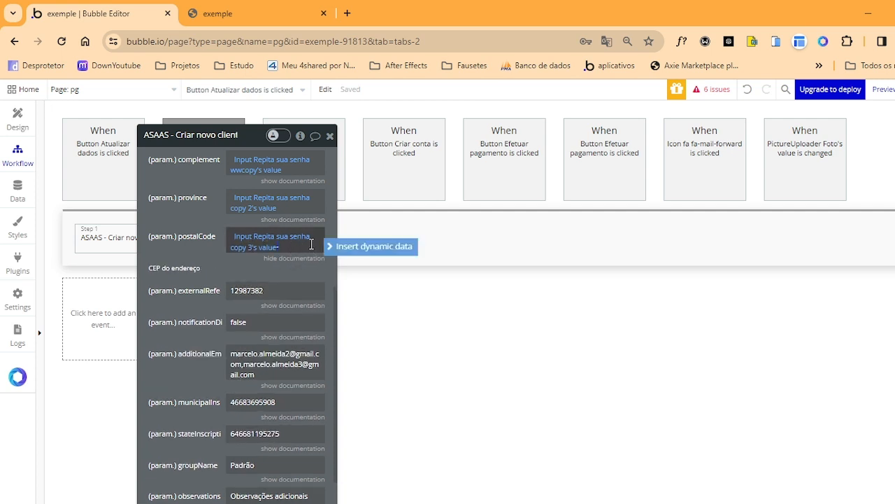
{"action": "left_click", "coordinate": [338, 246]}
{"action": "type", "text": "senha copy 5"}
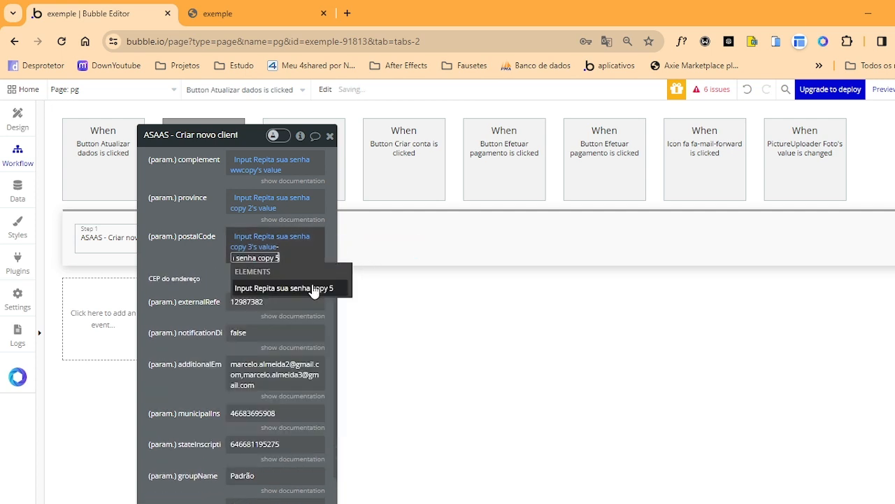
{"action": "left_click", "coordinate": [299, 288]}
{"action": "left_click", "coordinate": [299, 298]}
{"action": "left_click", "coordinate": [206, 258]}
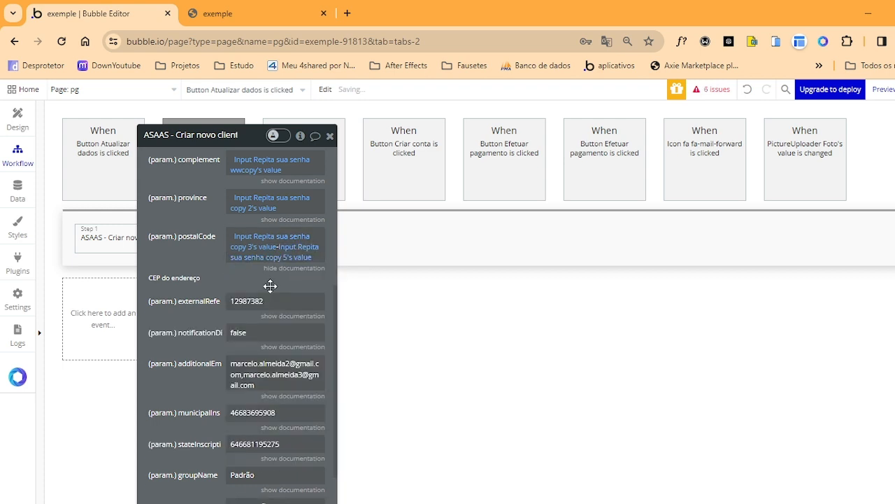
Check the externalReference parameter's documentation and try to set the parameter to Current User's unique id
{"action": "scroll", "coordinate": [239, 241], "scroll_direction": "down", "scroll_amount": 2}
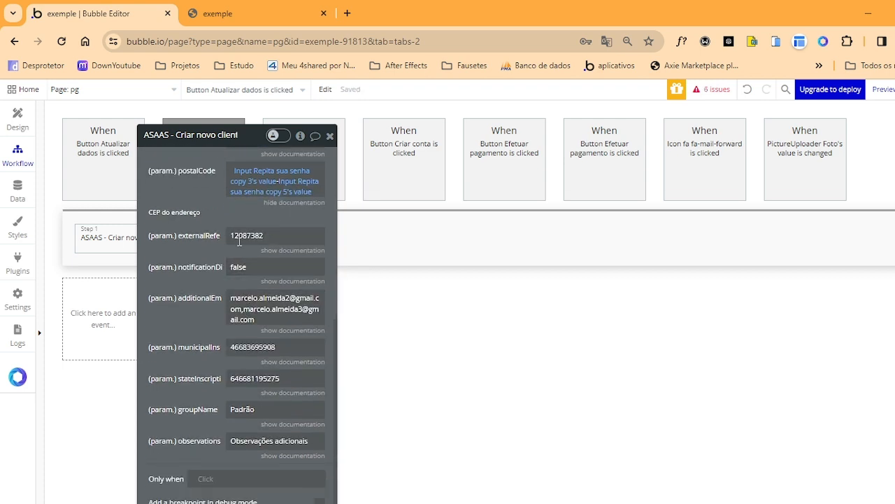
{"action": "left_click", "coordinate": [284, 250]}
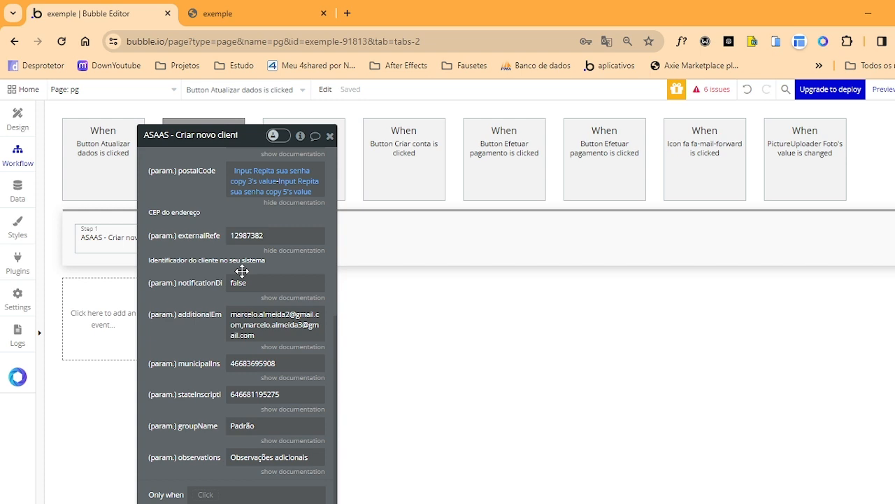
{"action": "left_click", "coordinate": [261, 236]}
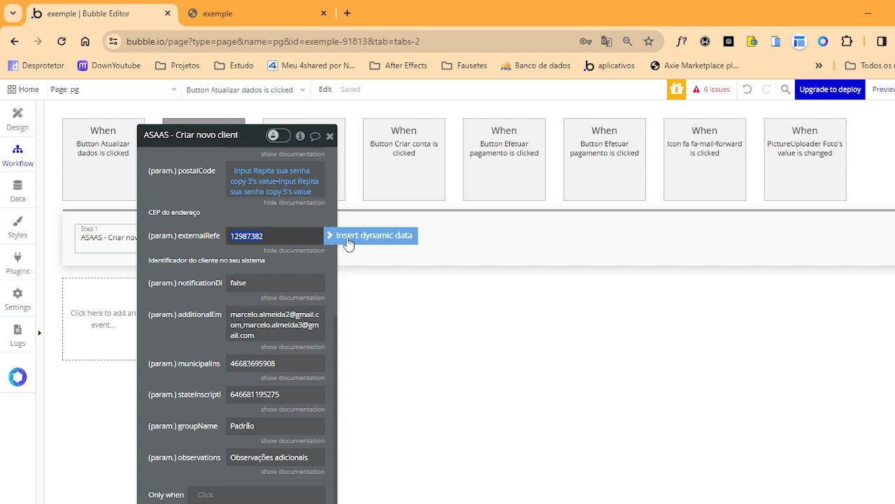
{"action": "left_click", "coordinate": [348, 238]}
{"action": "left_click", "coordinate": [271, 317]}
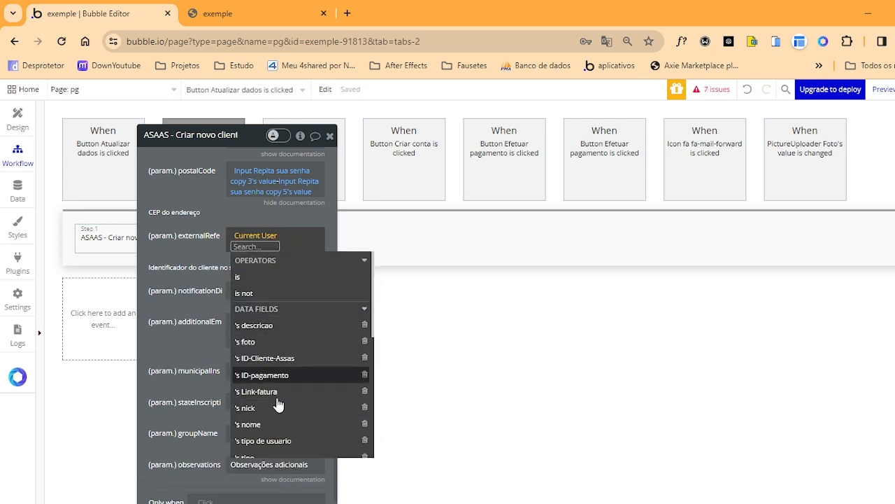
{"action": "scroll", "coordinate": [266, 420], "scroll_direction": "down", "scroll_amount": 3}
{"action": "left_click", "coordinate": [211, 252]}
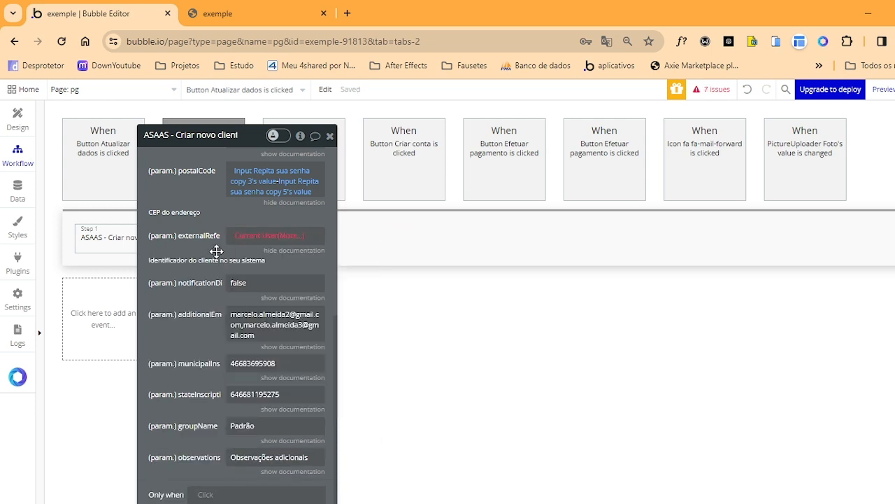
{"action": "left_click", "coordinate": [287, 235]}
{"action": "scroll", "coordinate": [265, 427], "scroll_direction": "down", "scroll_amount": 10}
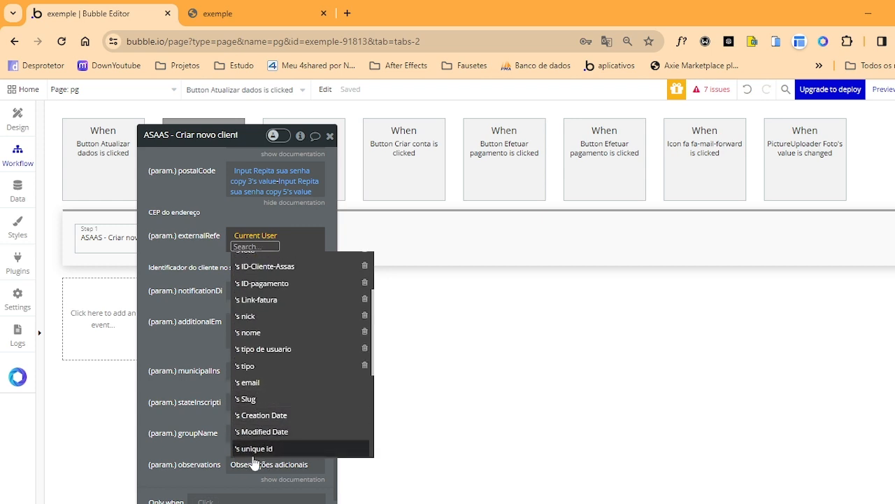
{"action": "left_click", "coordinate": [268, 449]}
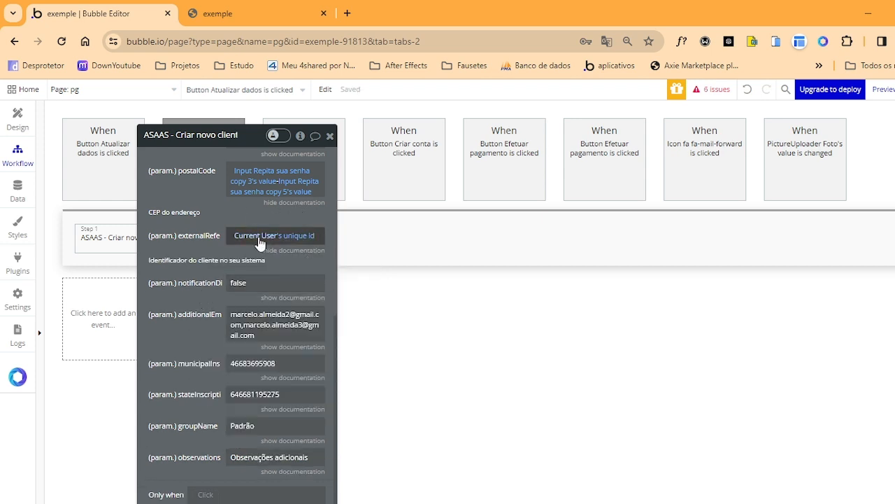
Replace the externalReference parameter's content with a dynamic search of type User, without constraints
{"action": "left_click", "coordinate": [299, 239]}
{"action": "key", "text": "BackSpace"}
{"action": "key", "text": "BackSpace"}
{"action": "key", "text": "BackSpace"}
{"action": "left_click", "coordinate": [298, 236]}
{"action": "left_click", "coordinate": [371, 235]}
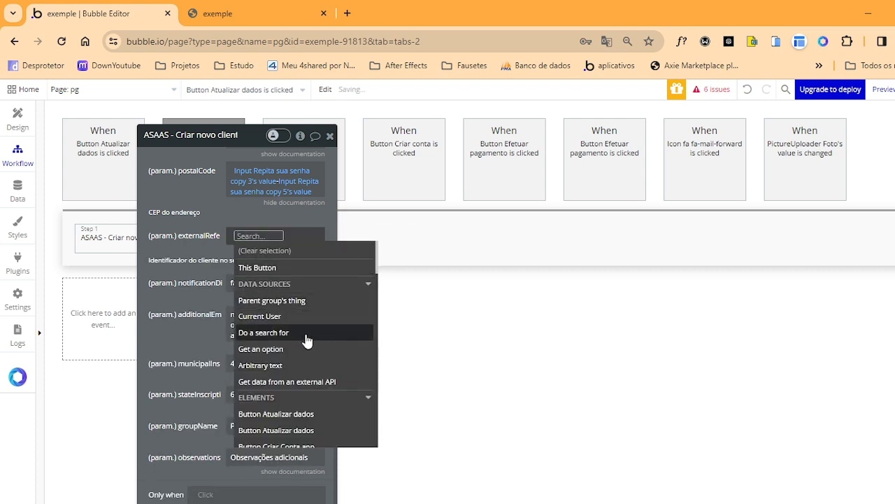
{"action": "left_click", "coordinate": [305, 333]}
{"action": "left_click", "coordinate": [488, 166]}
{"action": "left_click", "coordinate": [476, 194]}
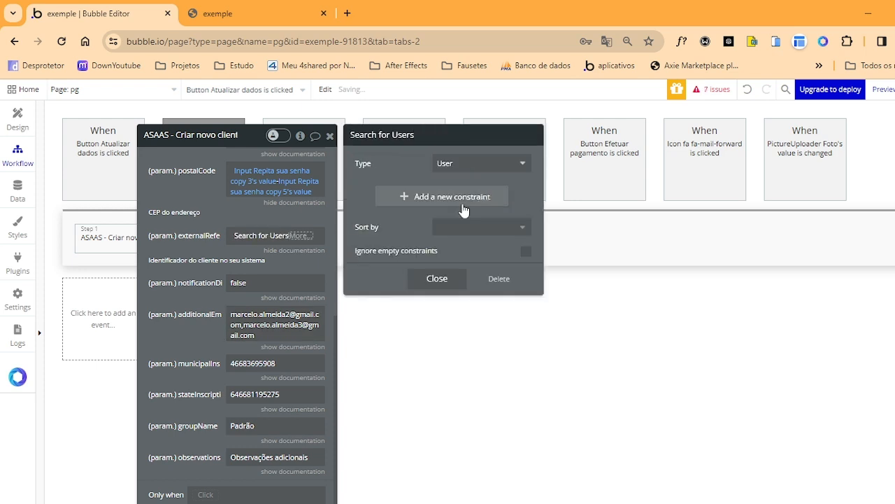
Extend the externalReference expression to Search for Users:count + 1
{"action": "left_click", "coordinate": [299, 236]}
{"action": "left_click", "coordinate": [277, 278]}
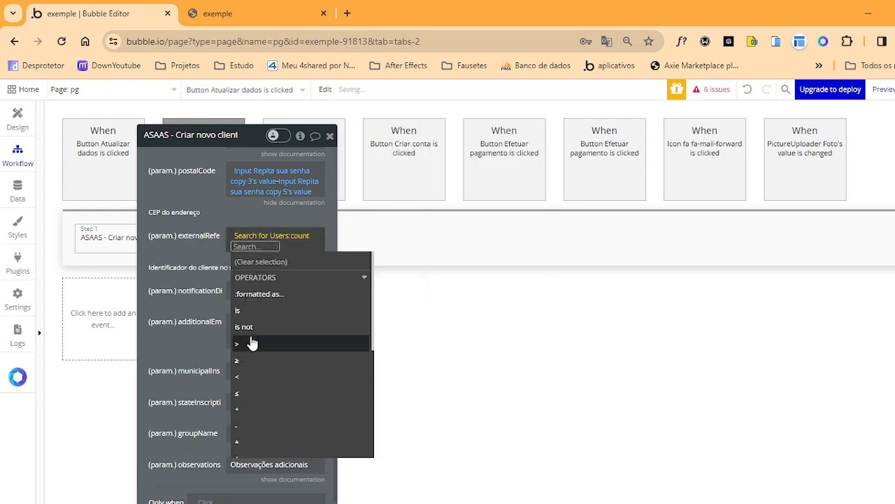
{"action": "left_click", "coordinate": [254, 413]}
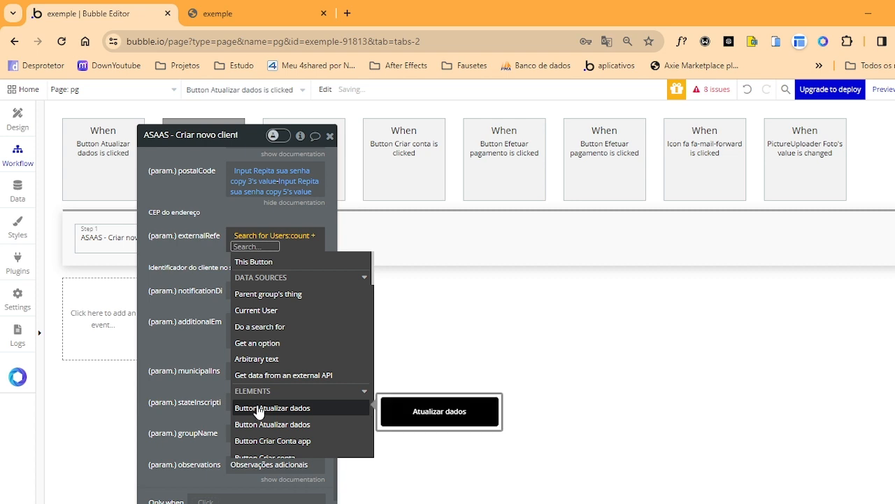
{"action": "type", "text": "1"}
{"action": "left_click", "coordinate": [179, 260]}
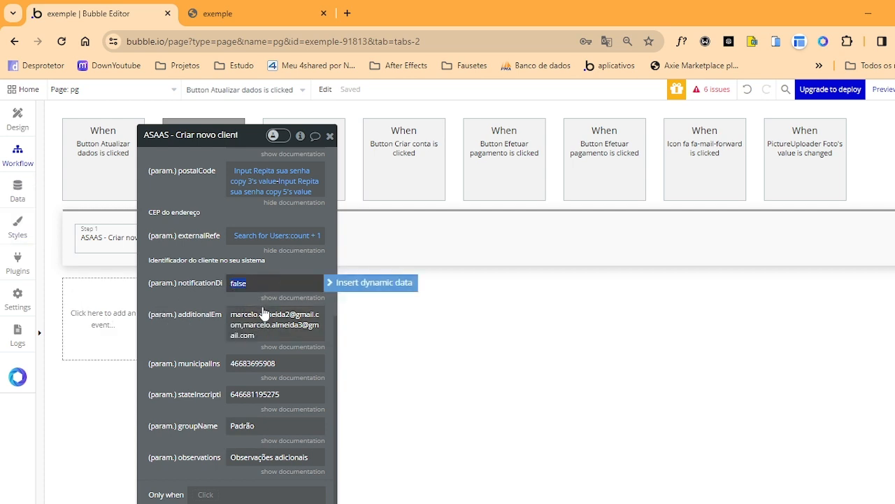
Check the documentation of the notificationDisabled parameter and set the parameter to true
{"action": "left_click", "coordinate": [290, 297]}
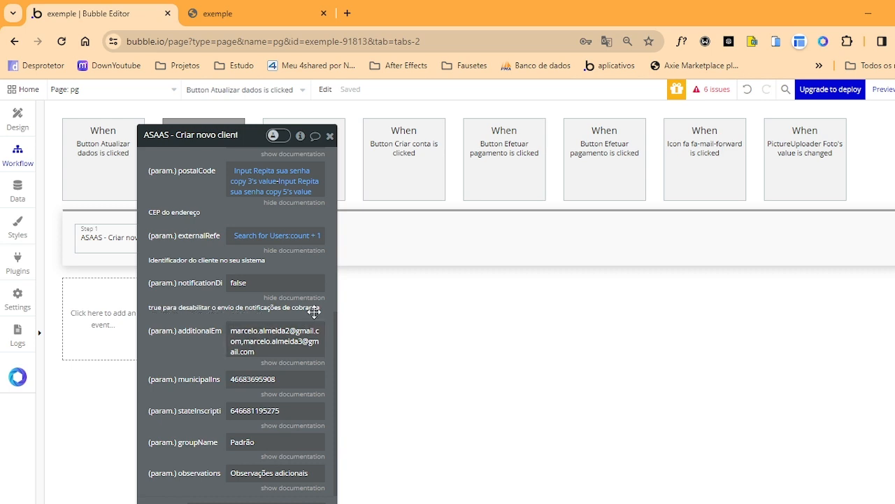
{"action": "left_click", "coordinate": [261, 286]}
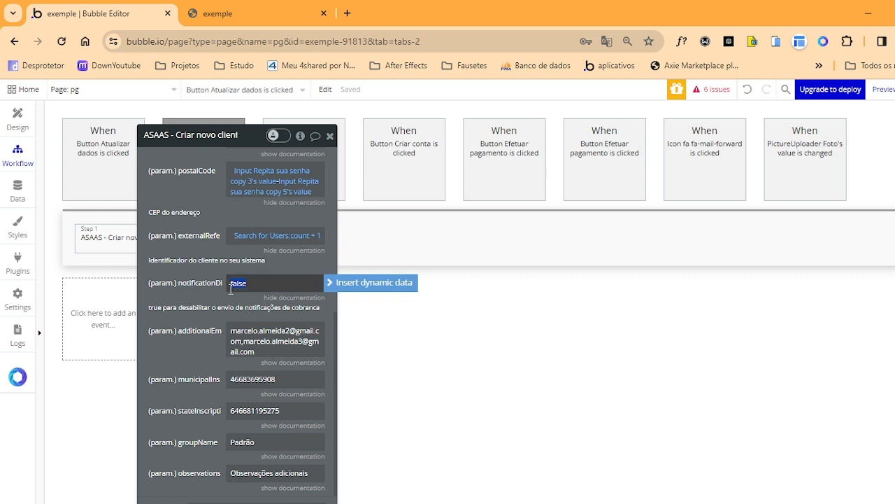
{"action": "left_click", "coordinate": [210, 302]}
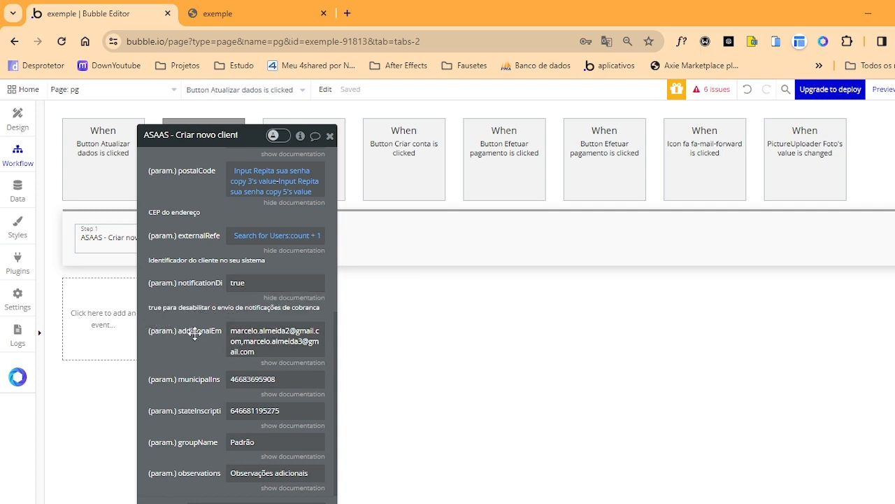
Clear the sample values of the customer action's additional e-mails, municipal inscription and state inscription parameters
{"action": "left_click", "coordinate": [295, 328]}
{"action": "key", "text": "BackSpace"}
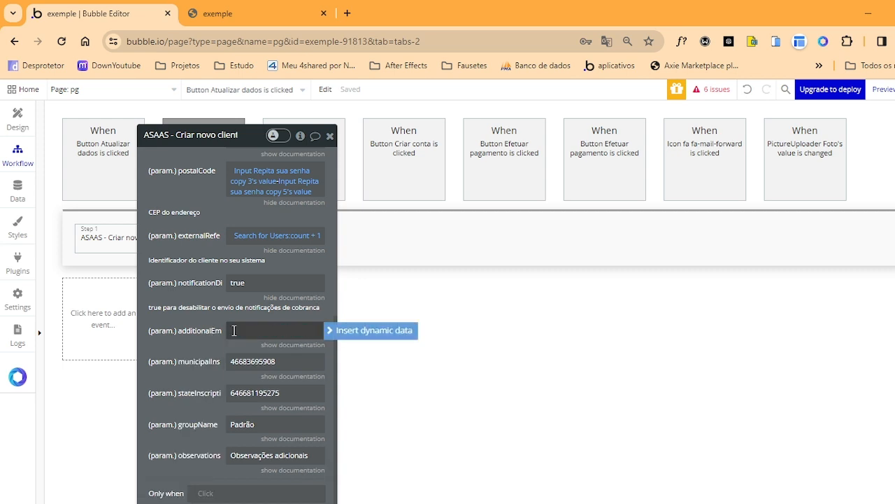
{"action": "left_click", "coordinate": [261, 355]}
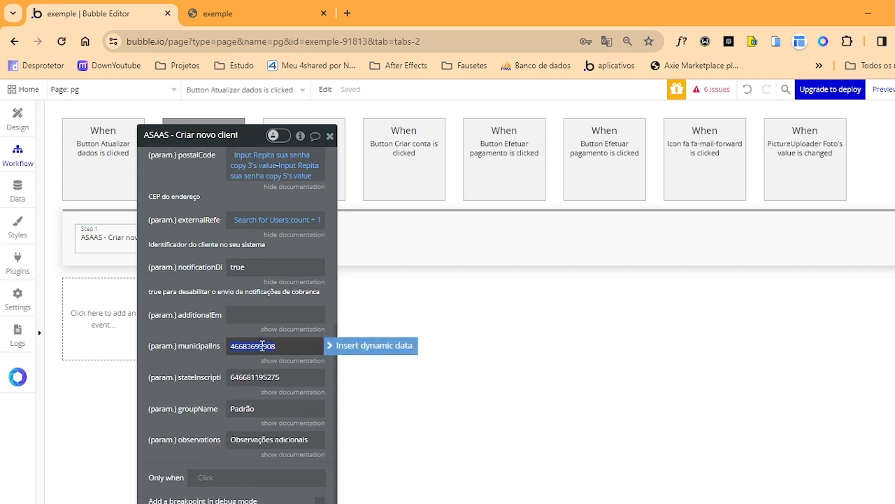
{"action": "key", "text": "BackSpace"}
{"action": "left_click", "coordinate": [273, 372]}
{"action": "key", "text": "BackSpace"}
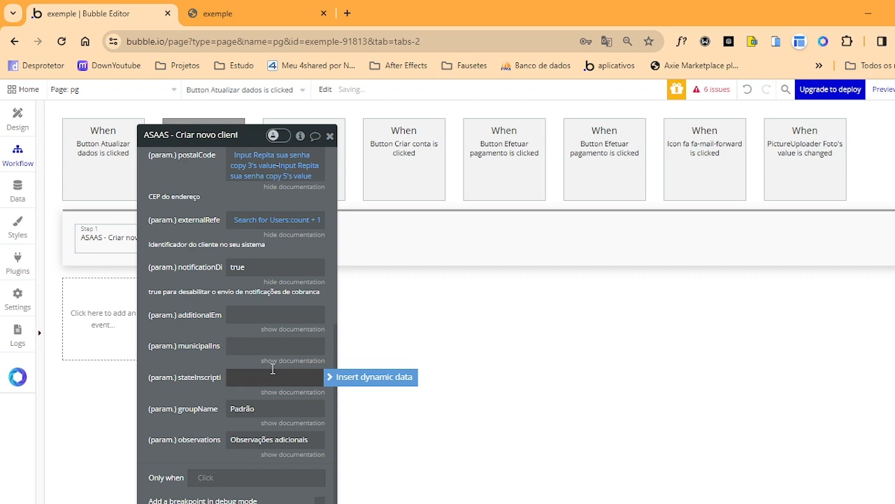
{"action": "left_click", "coordinate": [219, 354]}
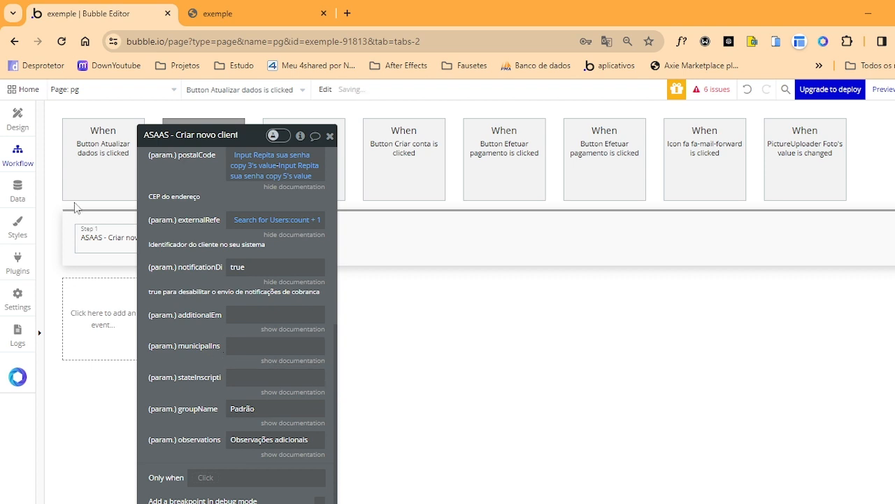
Examine the Criação da Ordem form's inputs in the page design and the customer action's groupName and observations parameters
{"action": "left_click", "coordinate": [18, 117]}
{"action": "scroll", "coordinate": [475, 485], "scroll_direction": "down", "scroll_amount": 3}
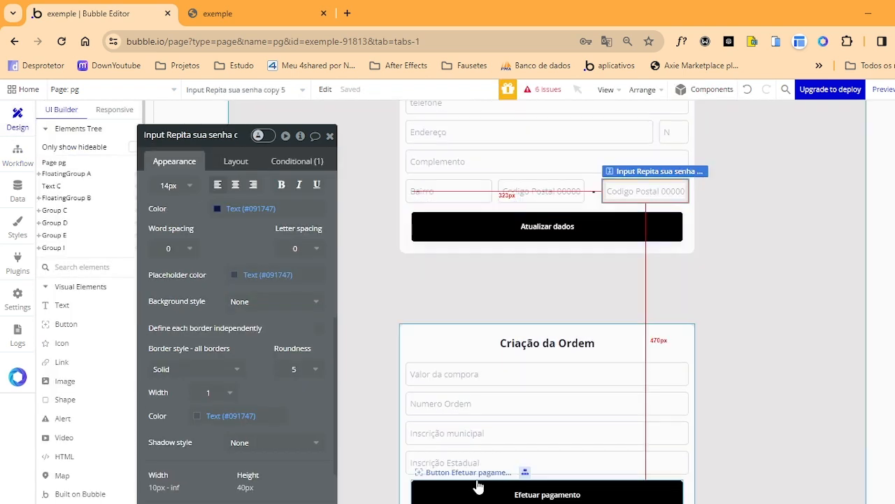
{"action": "left_click", "coordinate": [17, 154]}
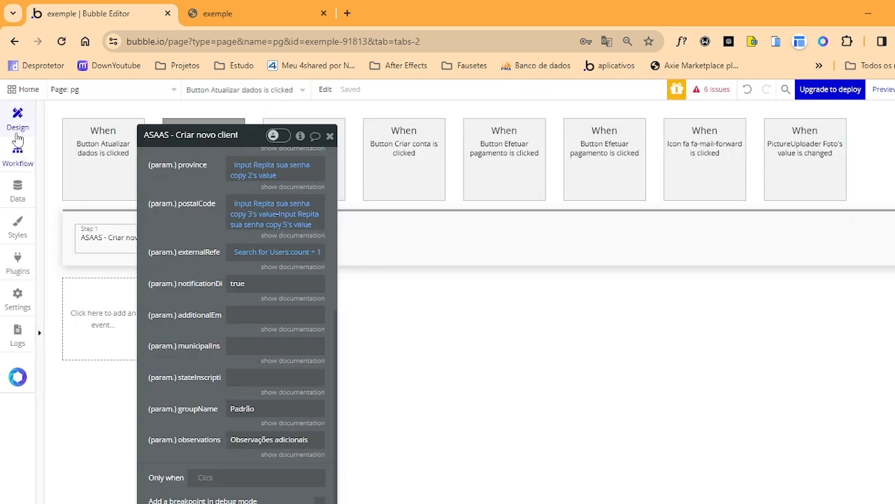
{"action": "double_click", "coordinate": [262, 409]}
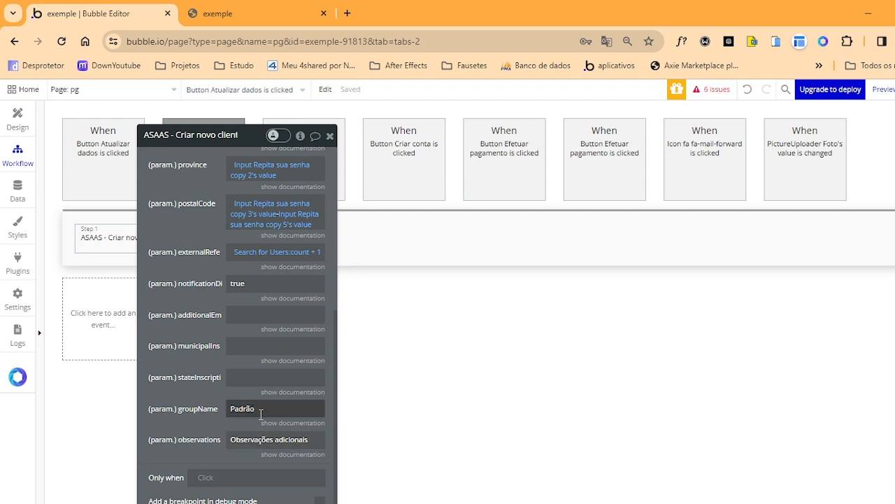
{"action": "triple_click", "coordinate": [280, 439]}
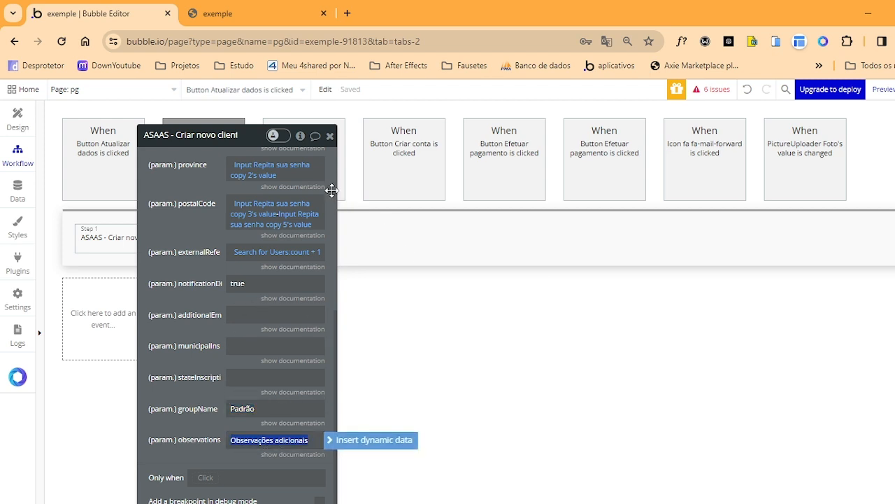
{"action": "left_click", "coordinate": [154, 270]}
{"action": "left_click", "coordinate": [110, 236]}
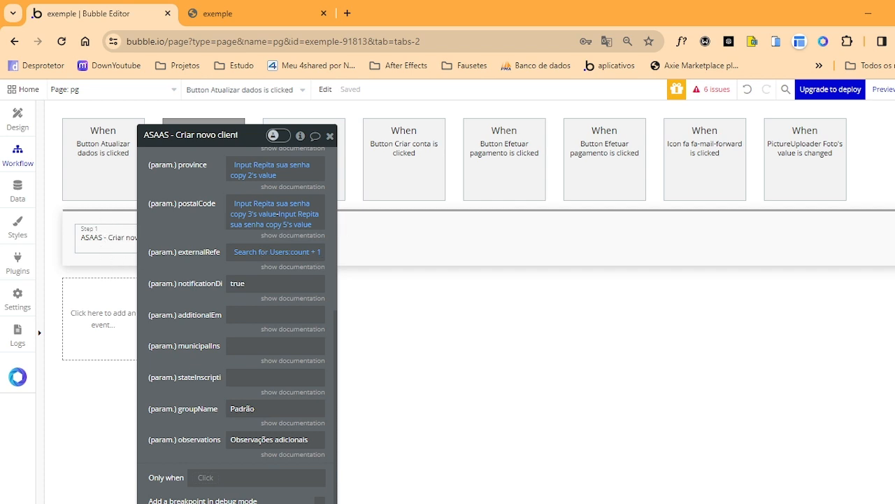
Switch to the Asaas sandbox, check the Clientes list under Meus Clientes, and return to the Bubble editor
{"action": "left_click", "coordinate": [208, 503]}
{"action": "left_click", "coordinate": [134, 483]}
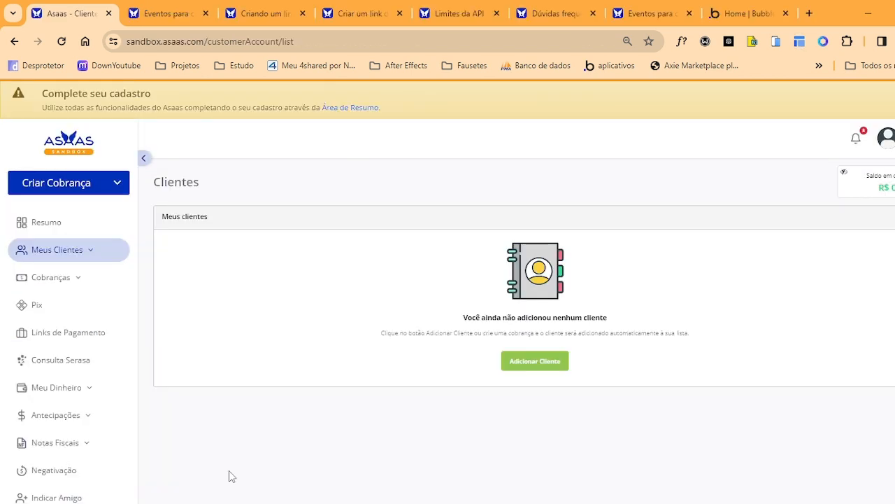
{"action": "left_click", "coordinate": [36, 253]}
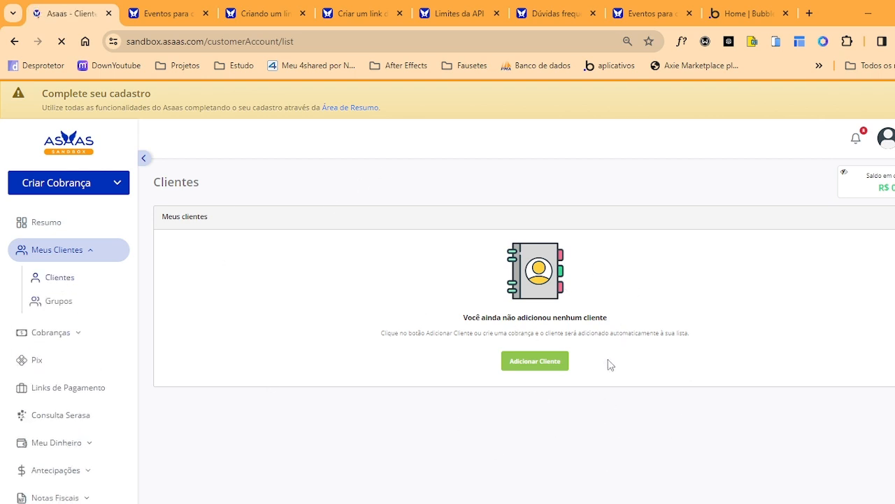
{"action": "left_click", "coordinate": [868, 12]}
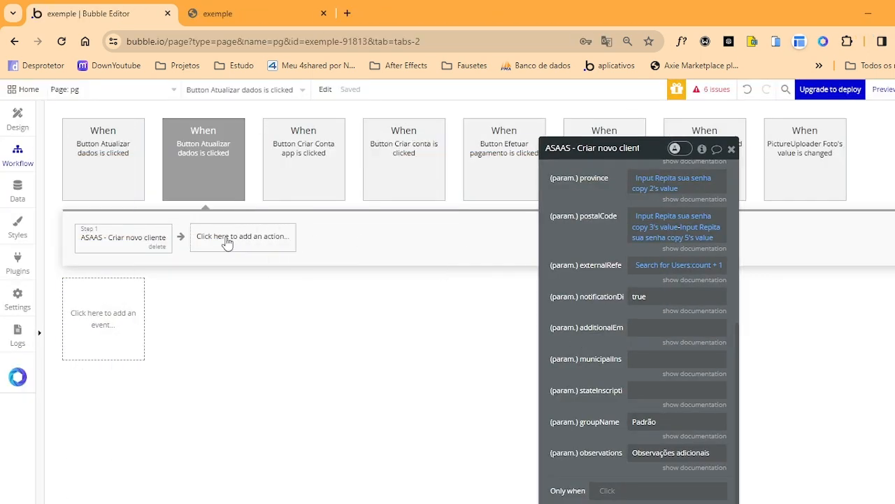
Add a Make changes to thing action after the ASAAS customer creation, with Current User as the thing to change
{"action": "left_click", "coordinate": [225, 245]}
{"action": "mouse_move", "coordinate": [236, 329]}
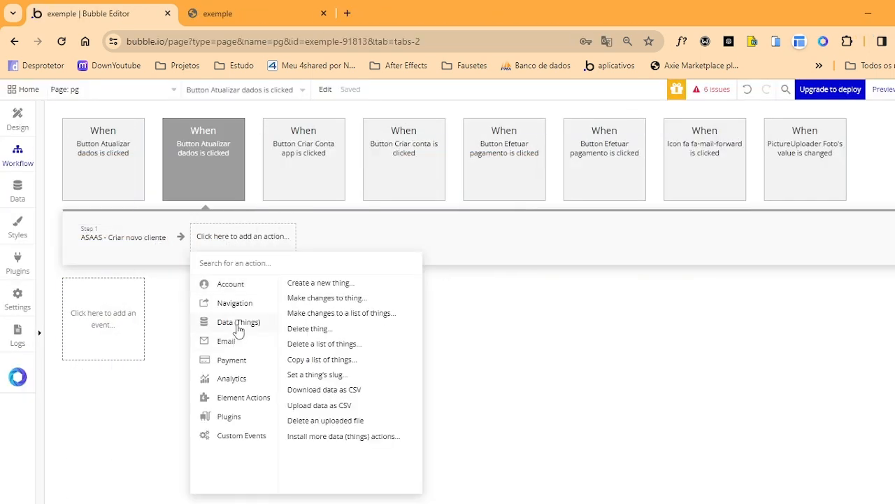
{"action": "left_click", "coordinate": [305, 300]}
{"action": "left_click", "coordinate": [644, 178]}
{"action": "left_click", "coordinate": [674, 214]}
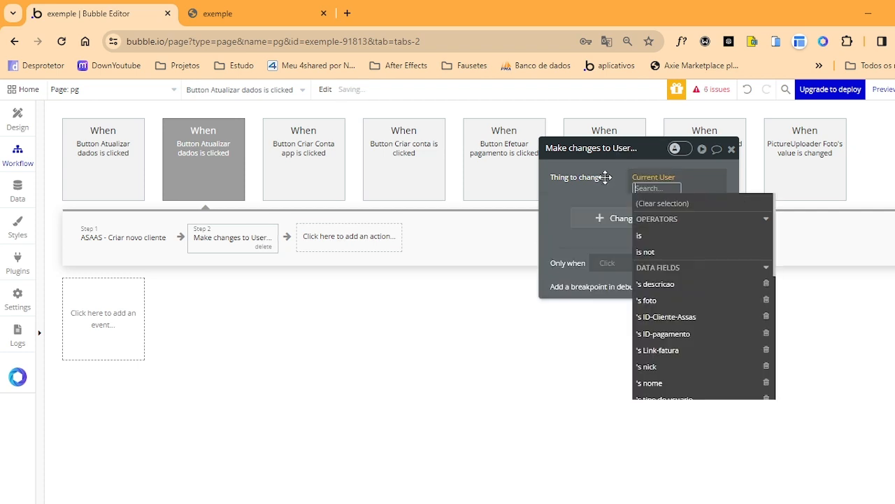
Set the user's ID-Cliente-Assas field to the id from the result of step 1 (ASAAS - Criar novo cliente)
{"action": "left_click", "coordinate": [623, 216]}
{"action": "left_click", "coordinate": [570, 205]}
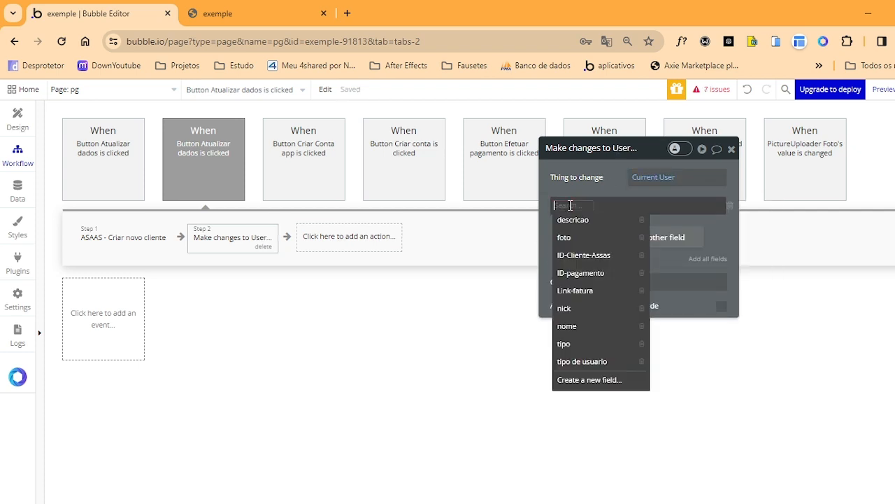
{"action": "left_click", "coordinate": [594, 263]}
{"action": "left_click", "coordinate": [636, 206]}
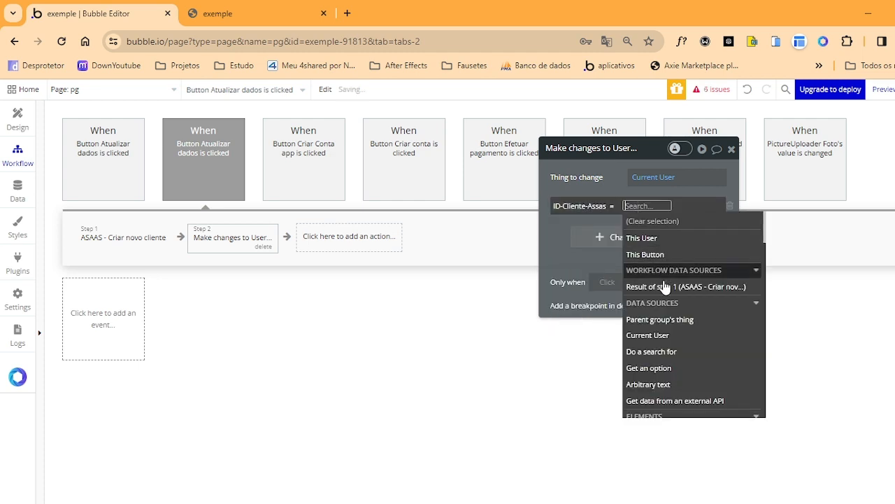
{"action": "left_click", "coordinate": [664, 287]}
{"action": "left_click", "coordinate": [595, 262]}
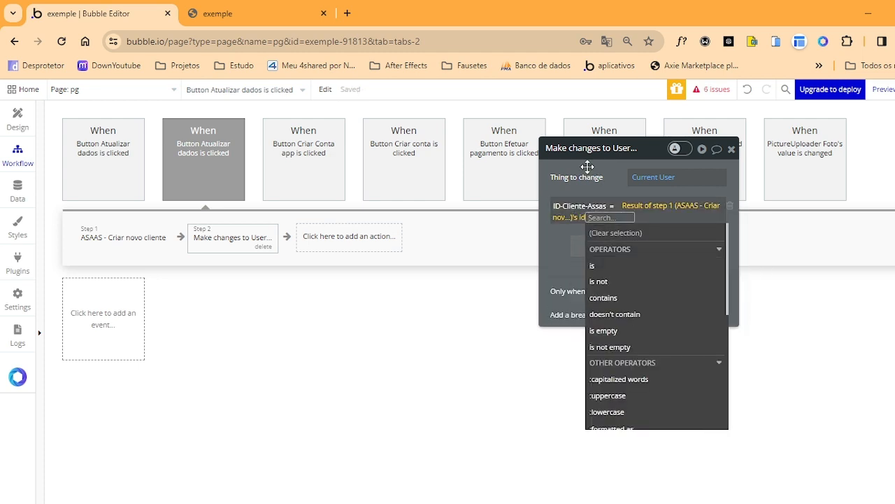
{"action": "left_click", "coordinate": [588, 167]}
{"action": "left_click", "coordinate": [731, 149]}
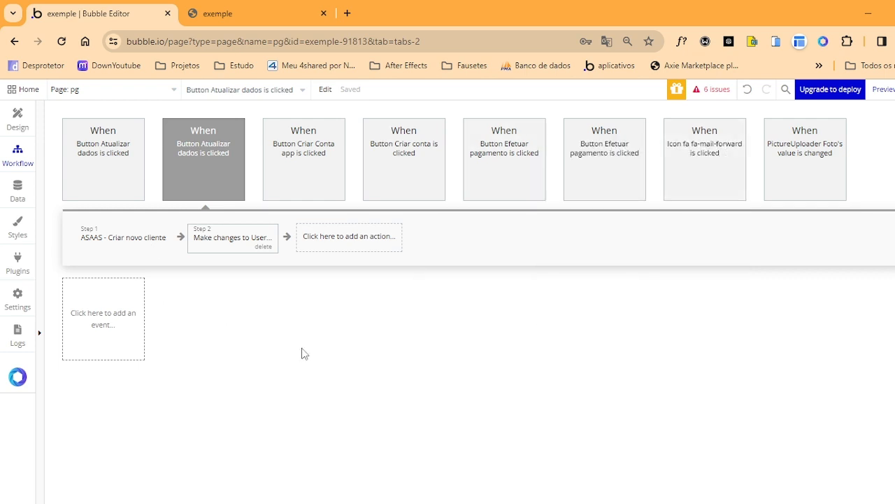
Review the Make changes to User action and go back to the page design
{"action": "left_click", "coordinate": [222, 246]}
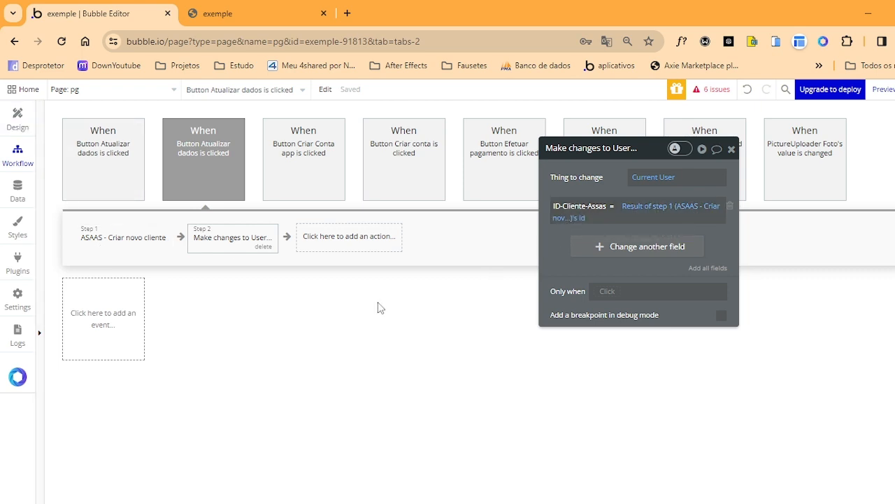
{"action": "left_click", "coordinate": [18, 117]}
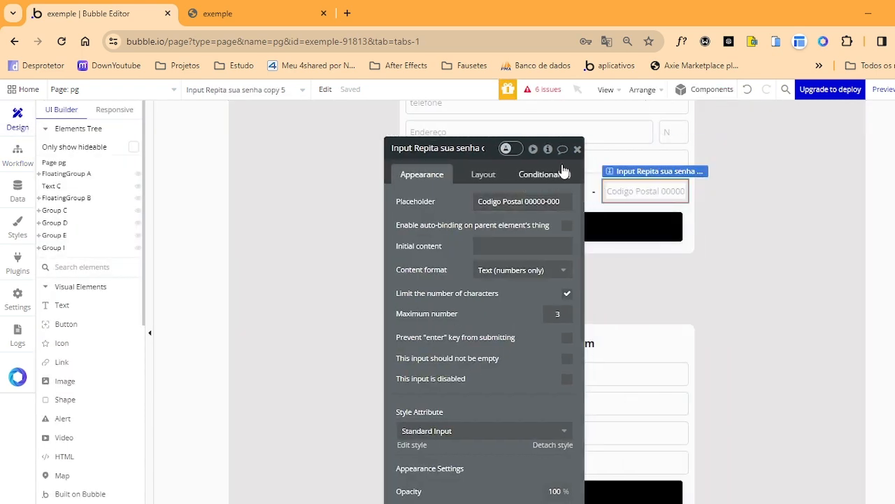